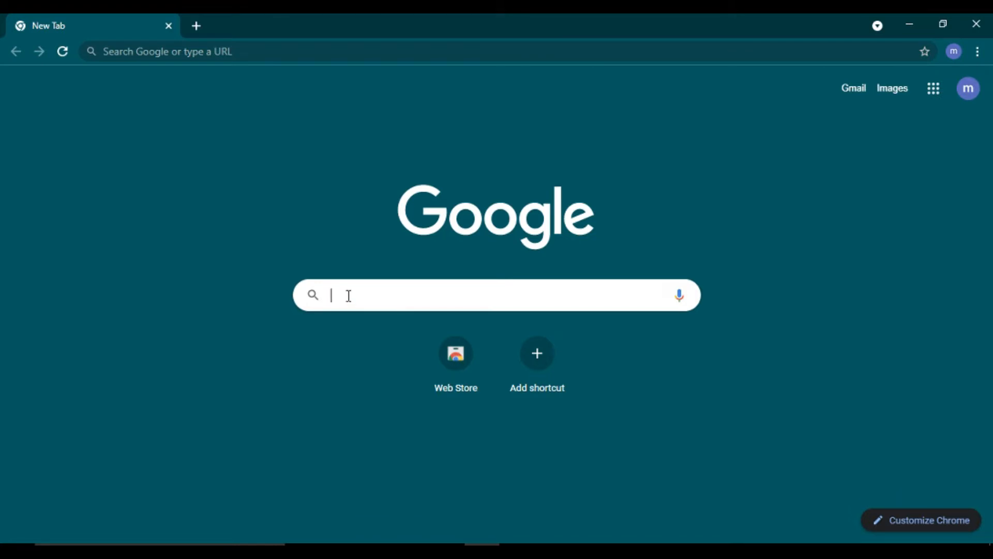
Step: Search for infinityfree.net in Chrome and open the InfinityFree website
type("inf")
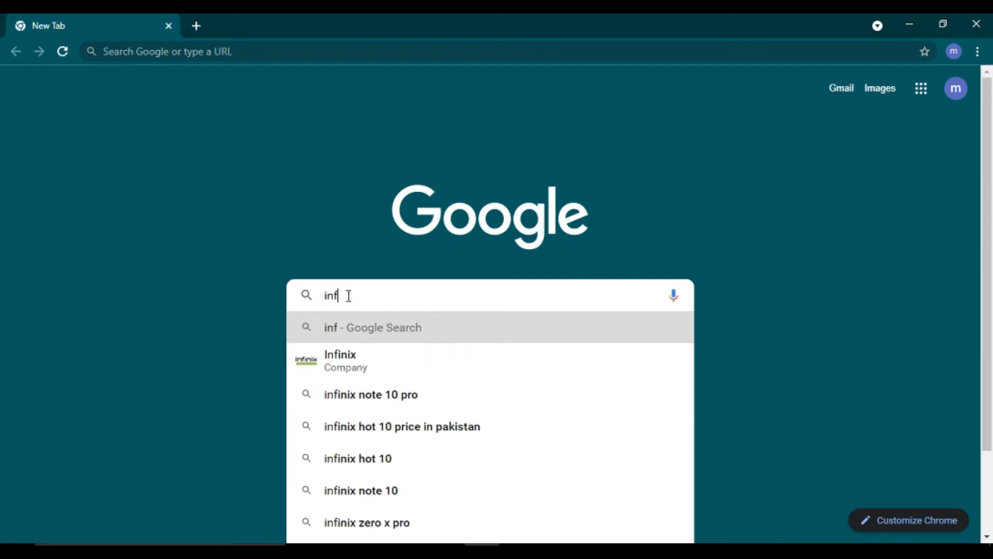
type("inity")
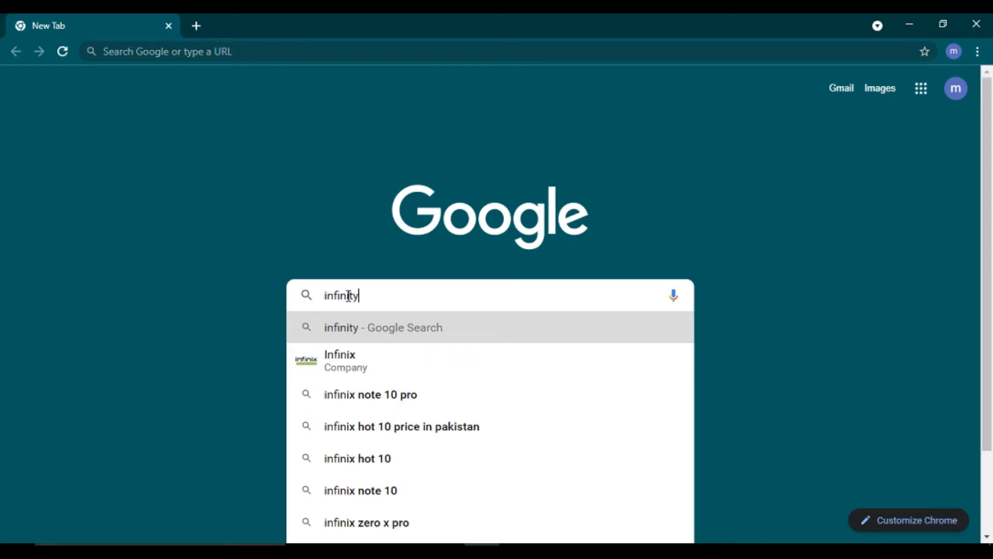
type("free.")
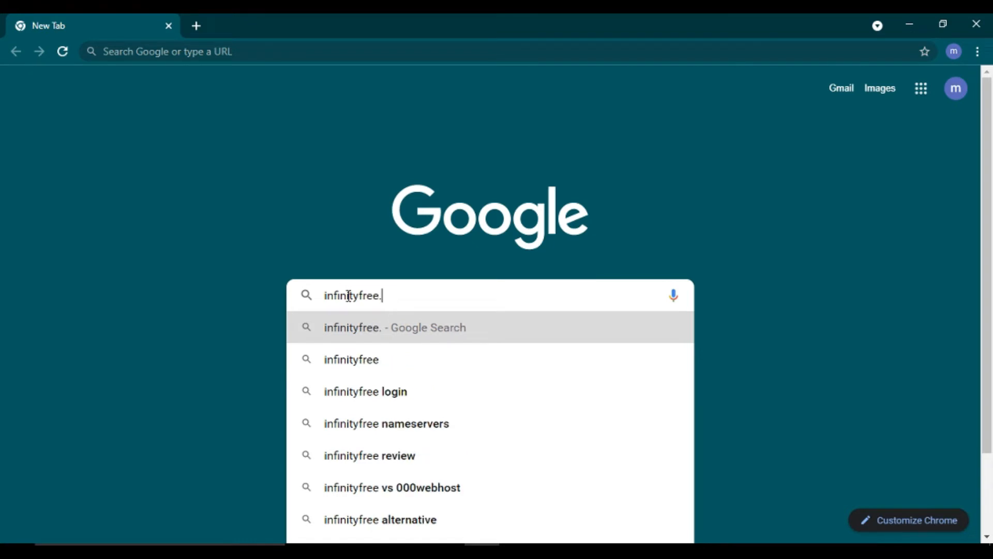
type("net")
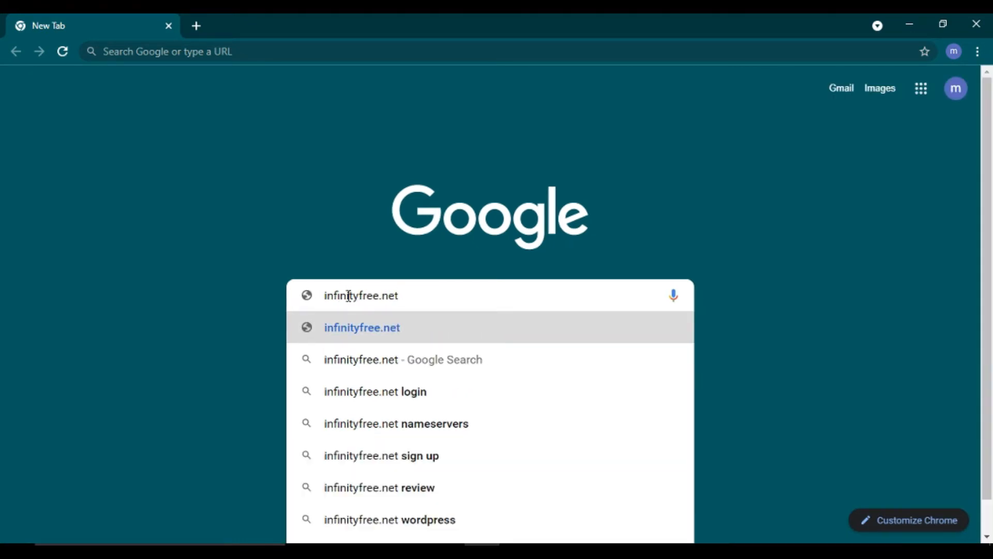
left_click(391, 332)
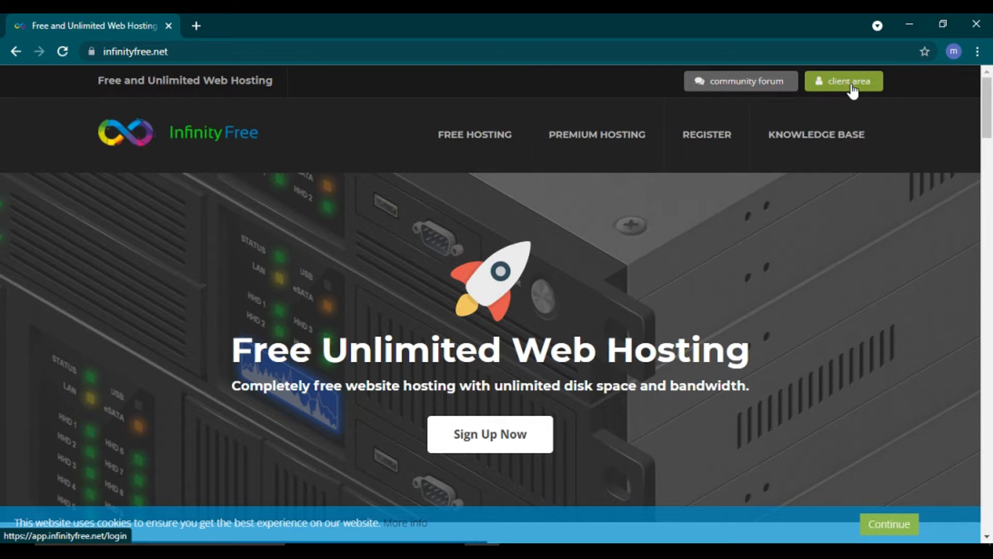
Step: Sign up for an InfinityFree account with the sign-up e-mail and a confirmed password, accepting the terms
left_click(852, 91)
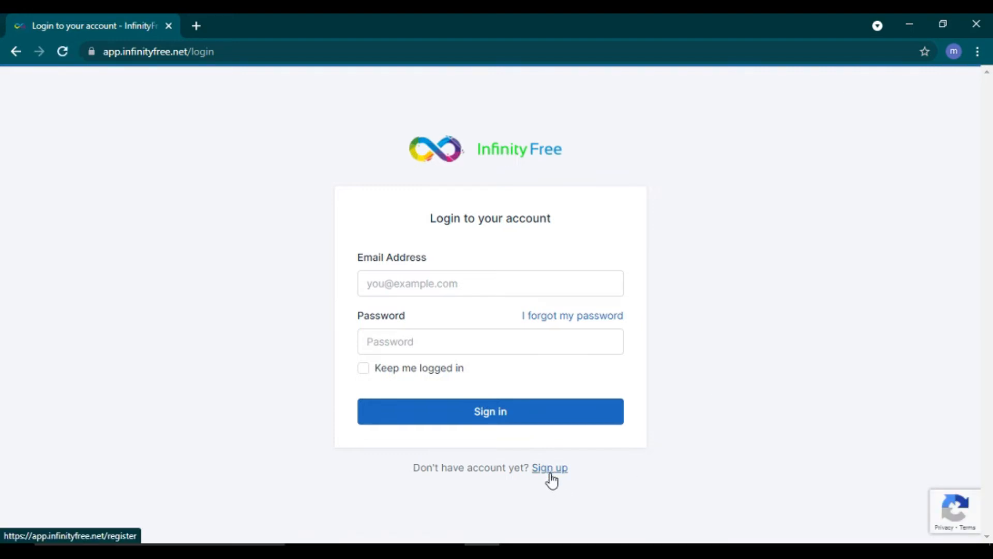
left_click(552, 475)
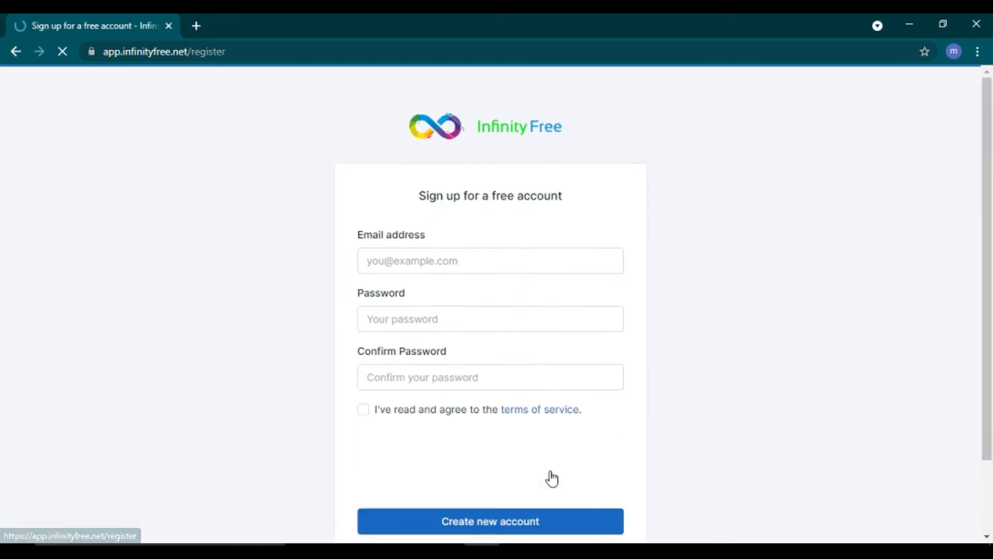
left_click(404, 269)
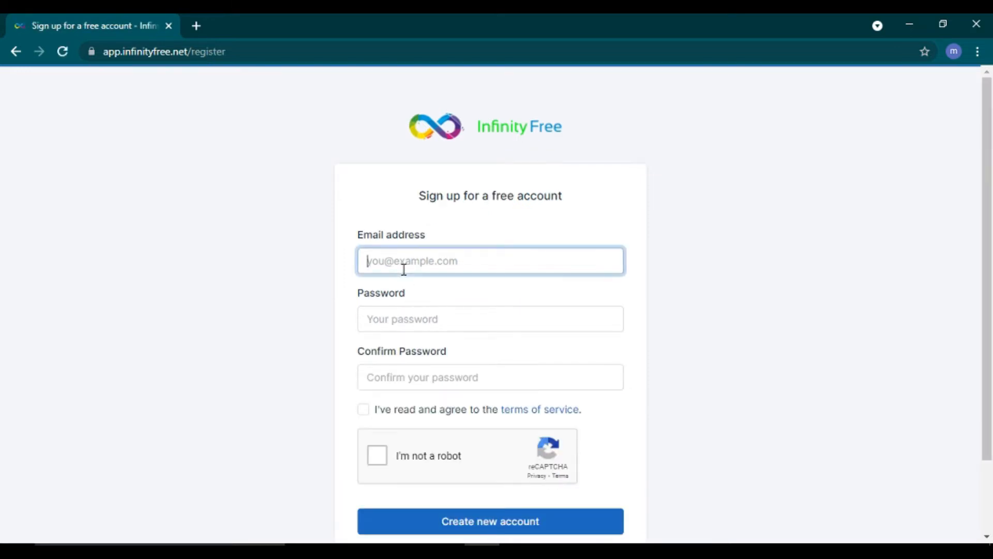
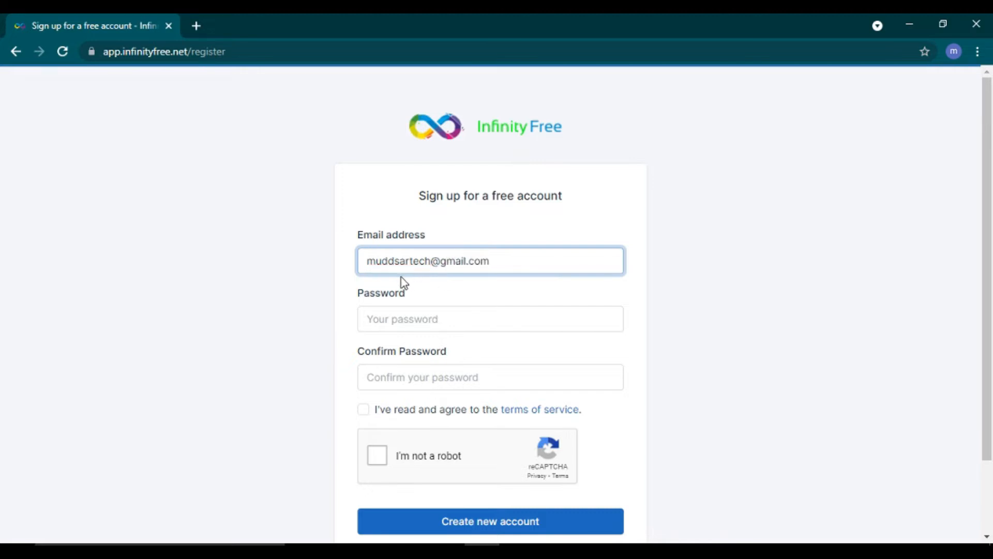
left_click(413, 318)
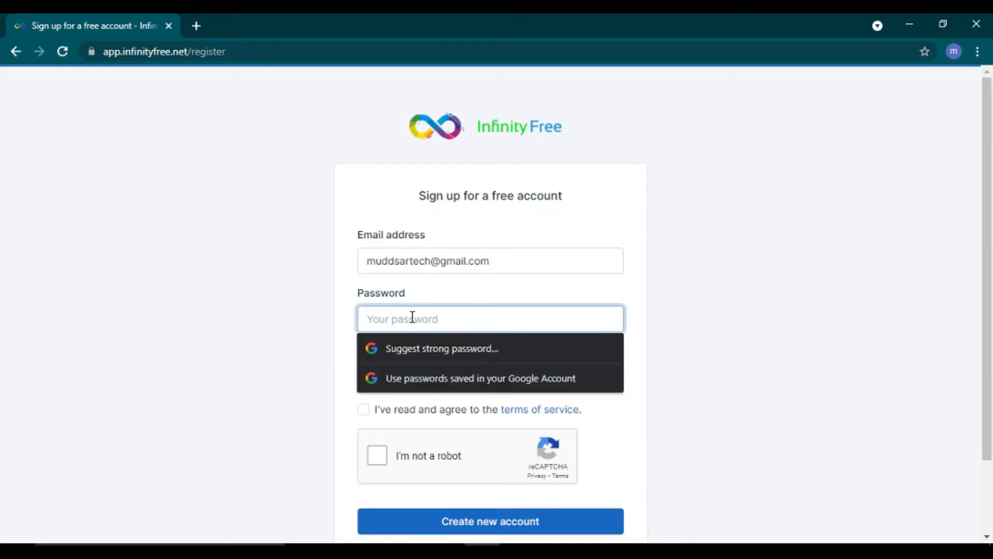
type("•••••••")
left_click(399, 382)
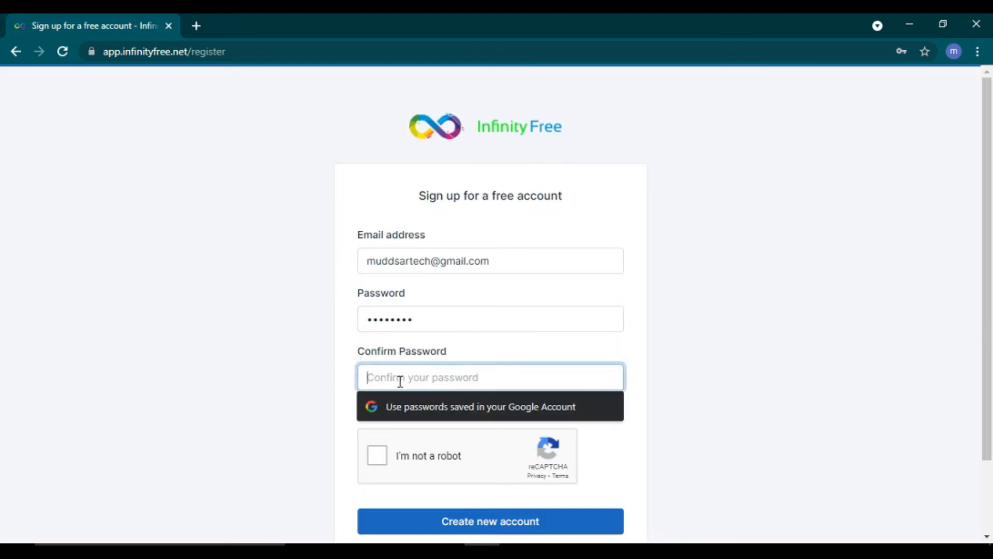
type("•••••••••")
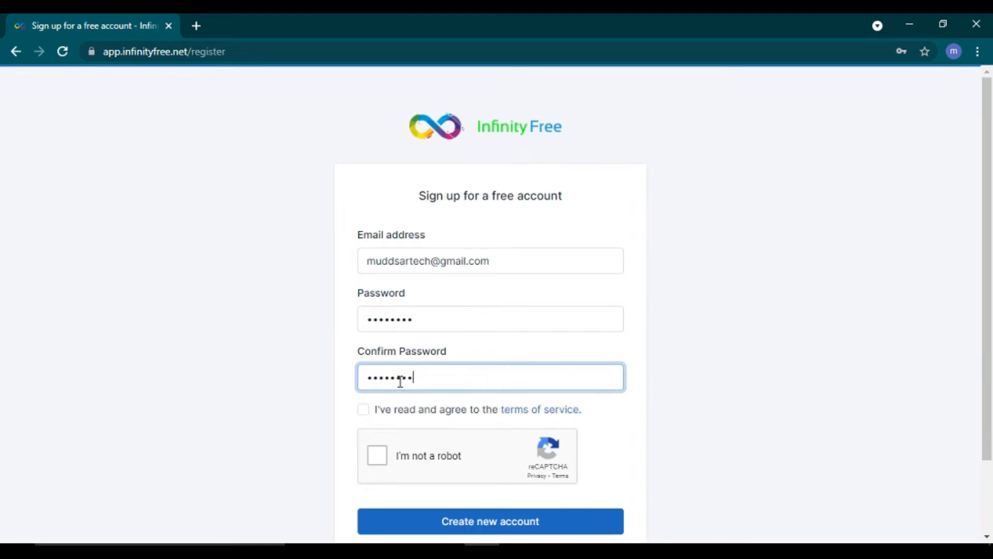
left_click(365, 411)
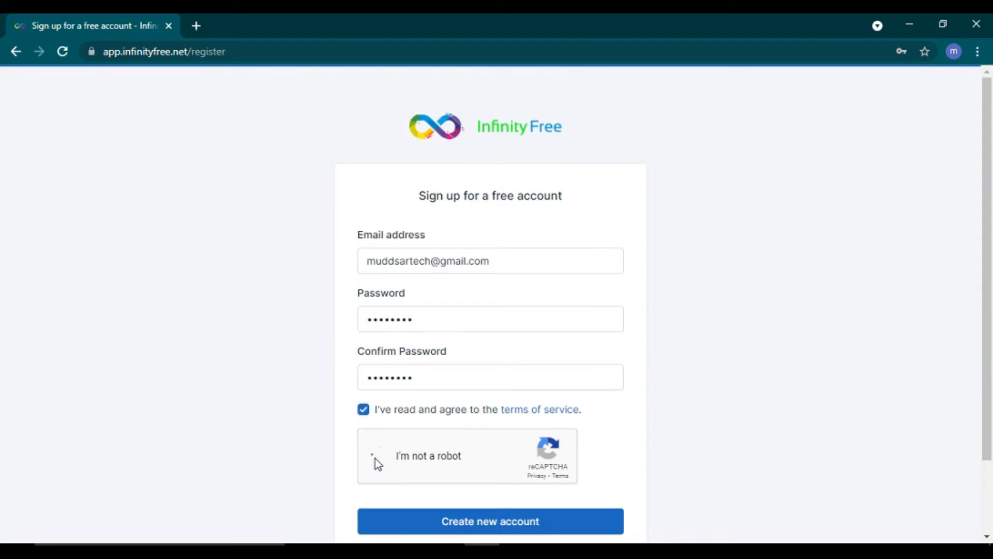
left_click(494, 528)
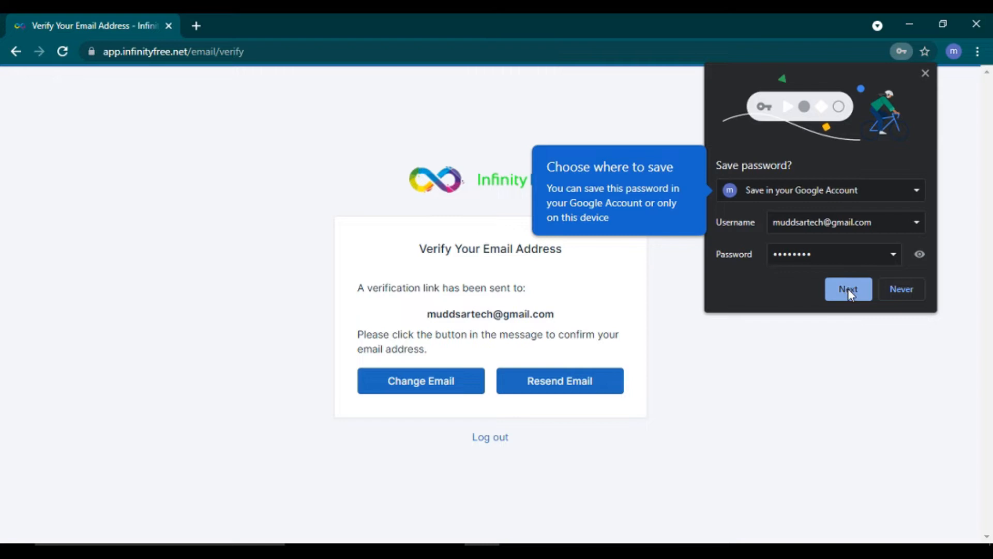
Step: Decline Chrome's offer to save the sign-up password and open a new blank tab
left_click(849, 288)
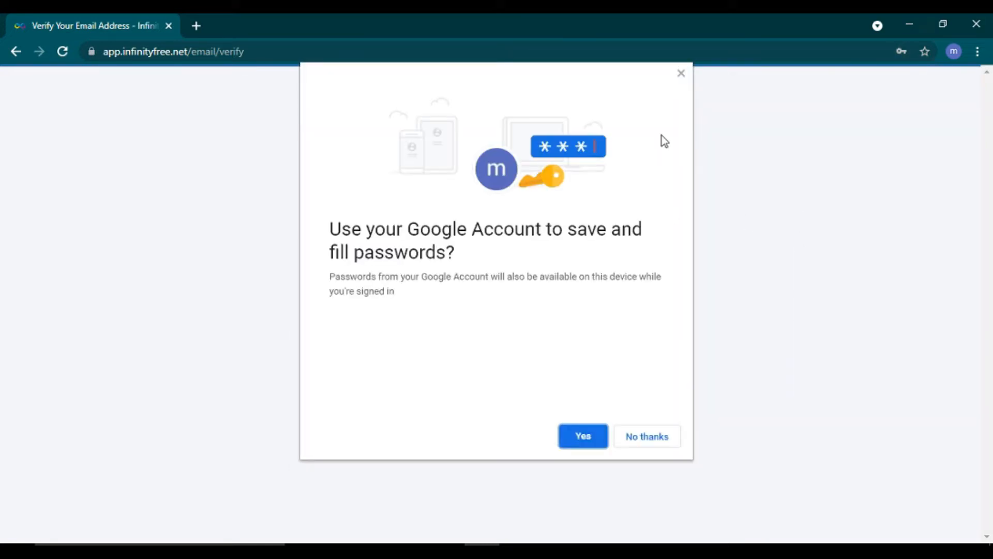
left_click(645, 439)
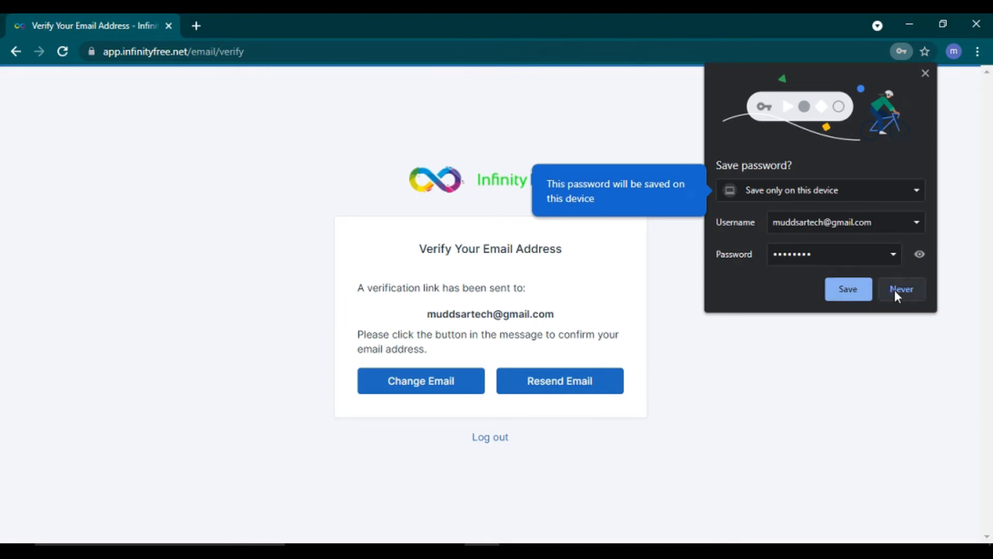
left_click(895, 289)
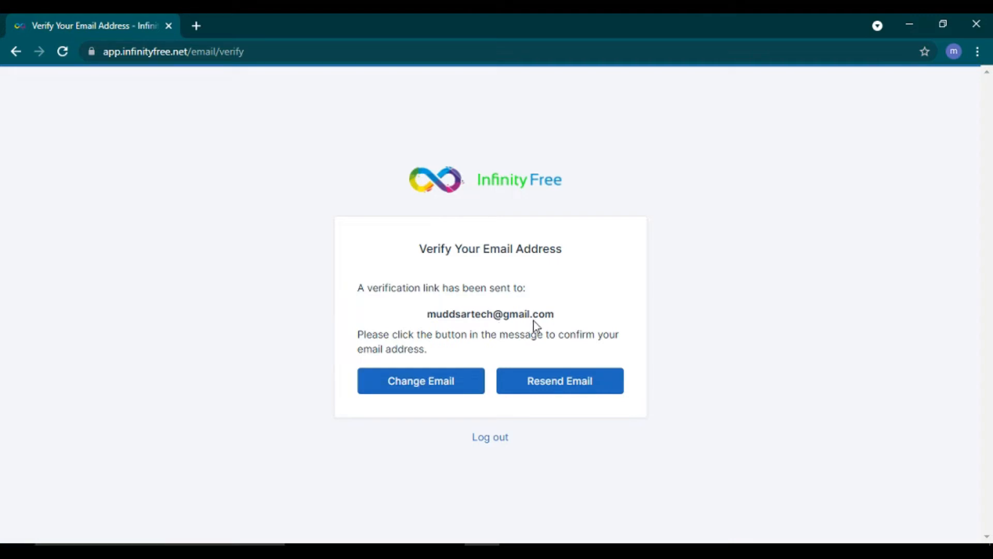
left_click(197, 26)
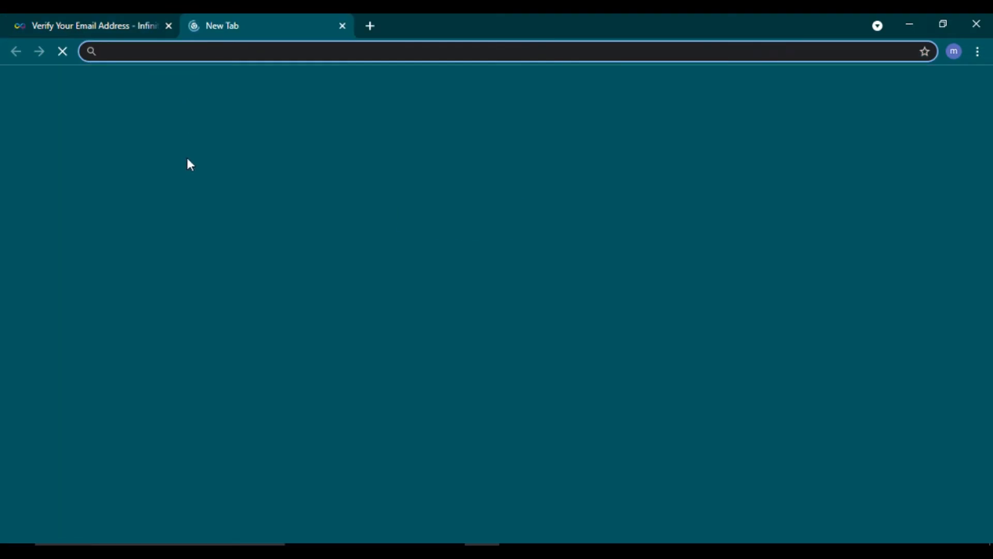
Step: Open Gmail and follow the link in InfinityFree's 'Verify Email Address' message
type("gmail")
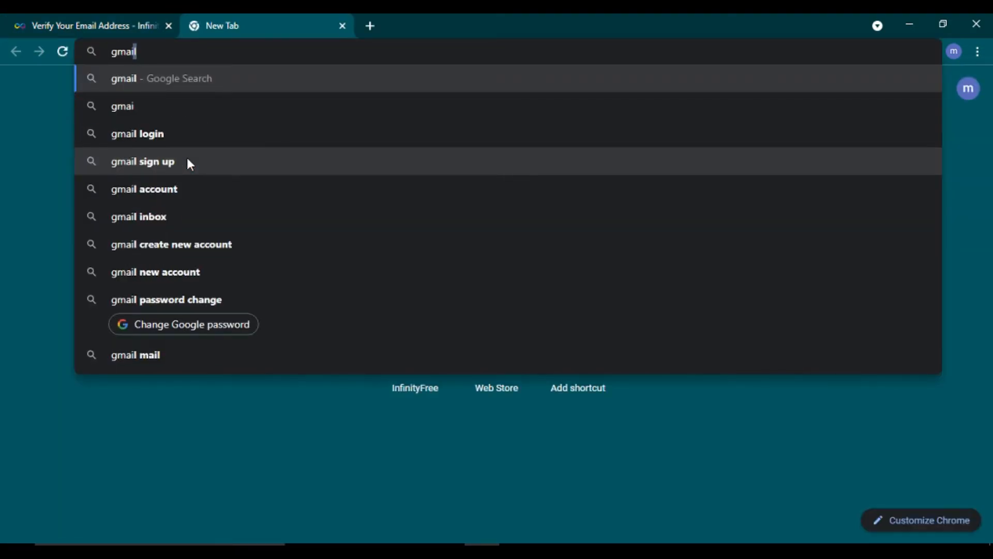
key("Return")
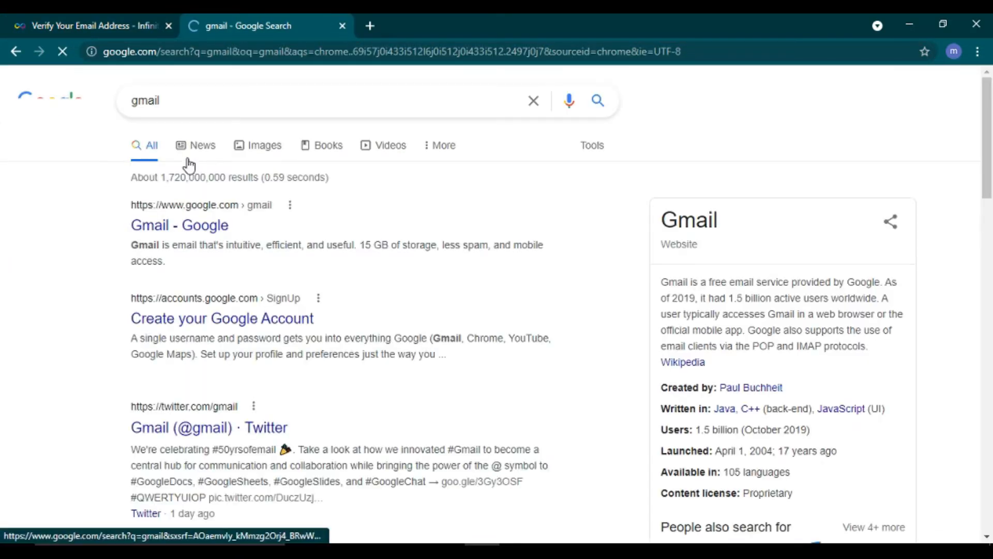
left_click(192, 233)
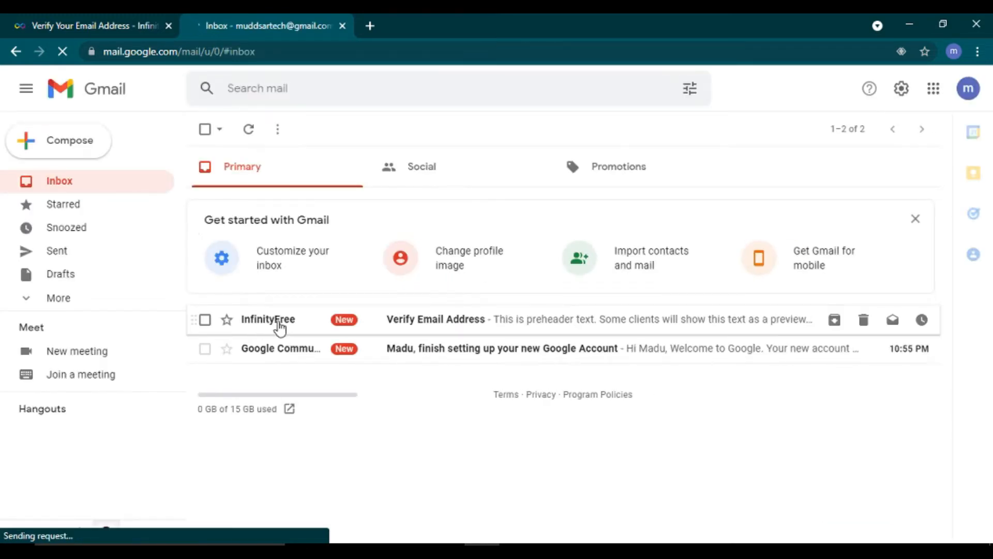
left_click(461, 329)
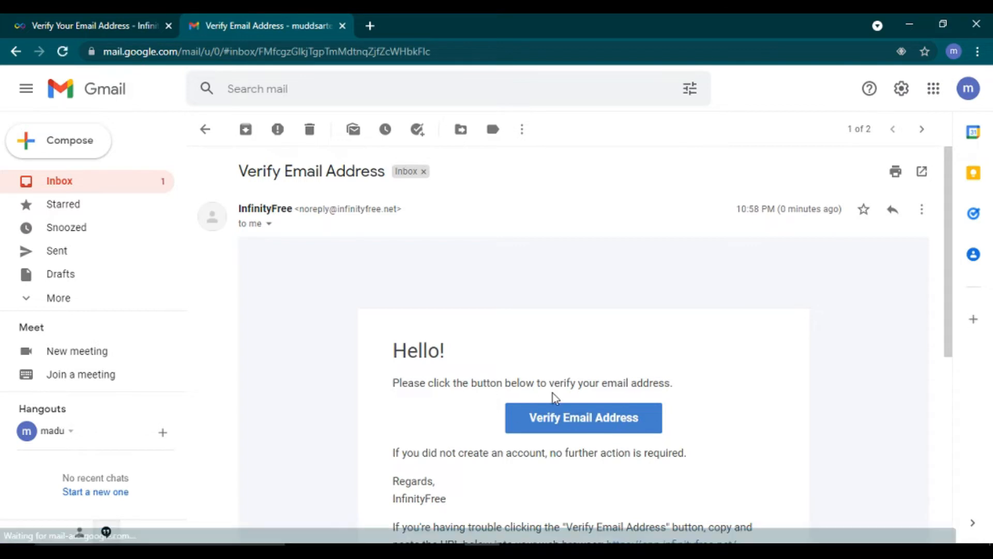
left_click(600, 427)
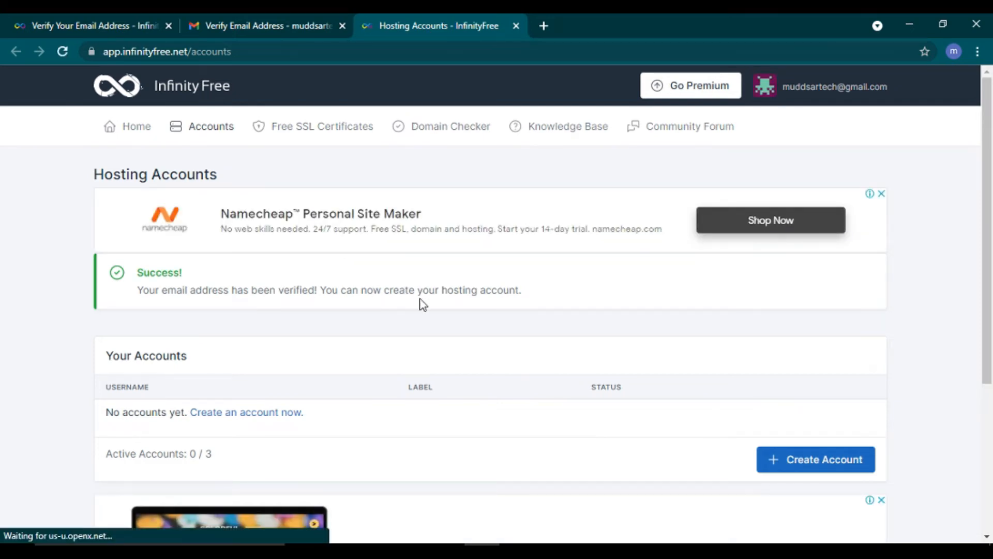
Step: Close the Hosting Accounts and Gmail tabs and log out of InfinityFree
left_click(516, 26)
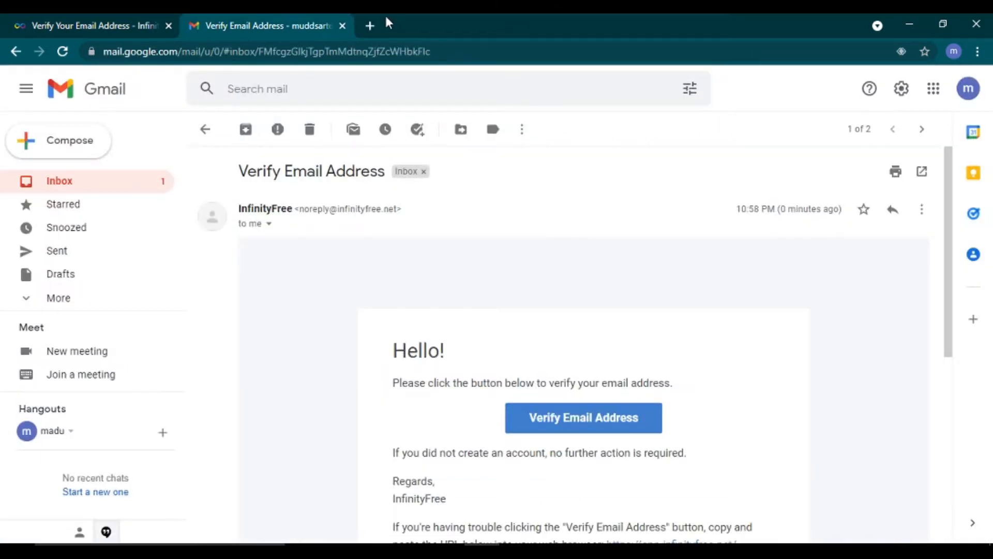
left_click(343, 25)
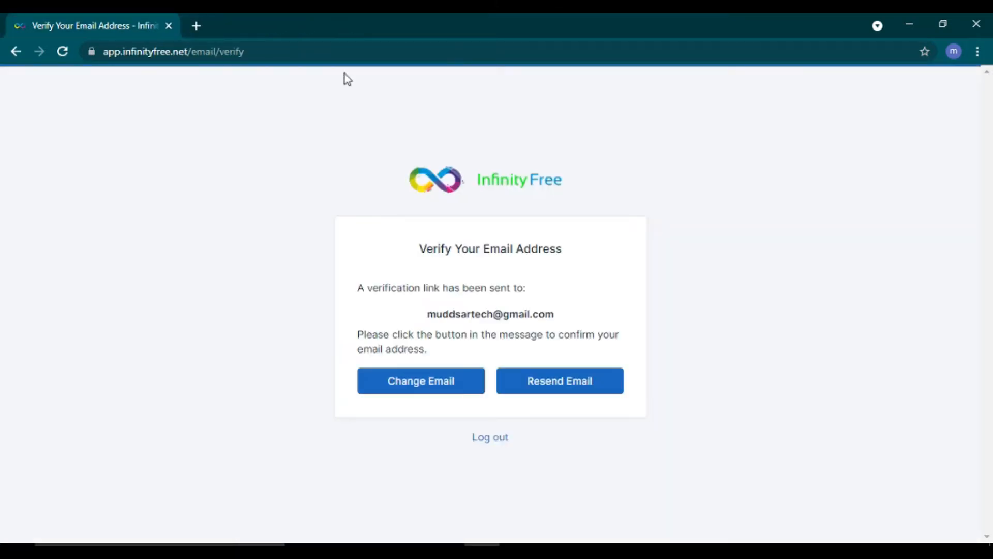
left_click(489, 439)
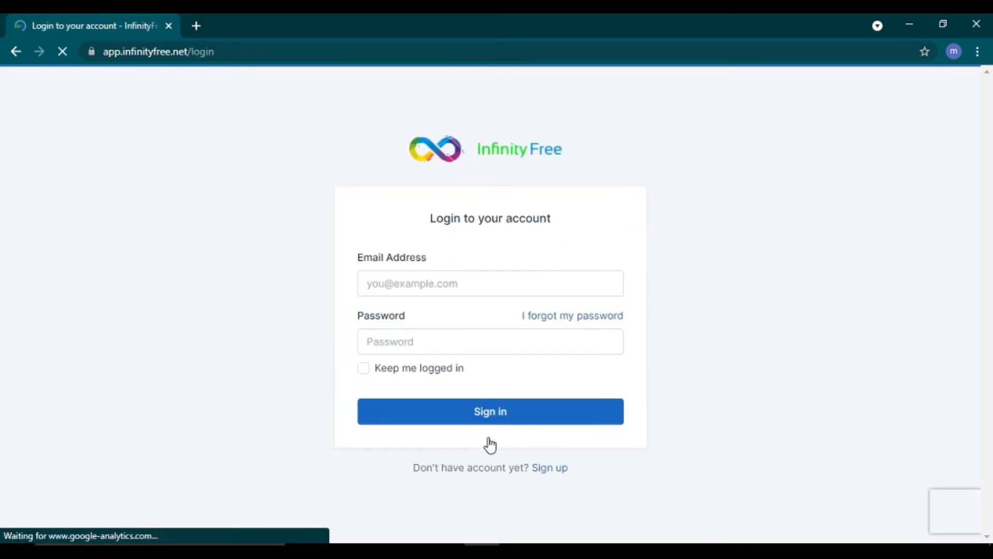
Step: Enter the account e-mail and password on the login form and enable 'Keep me logged in'
left_click(395, 282)
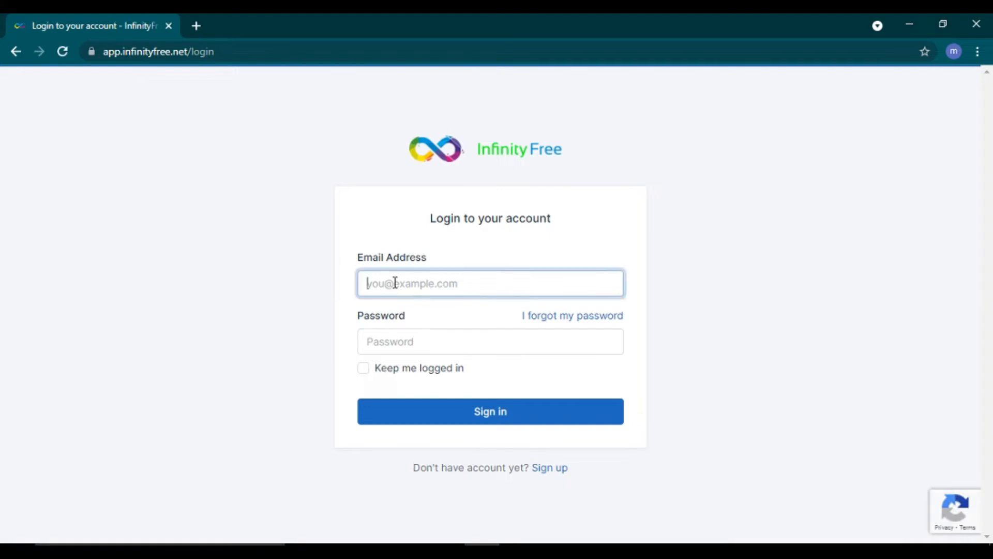
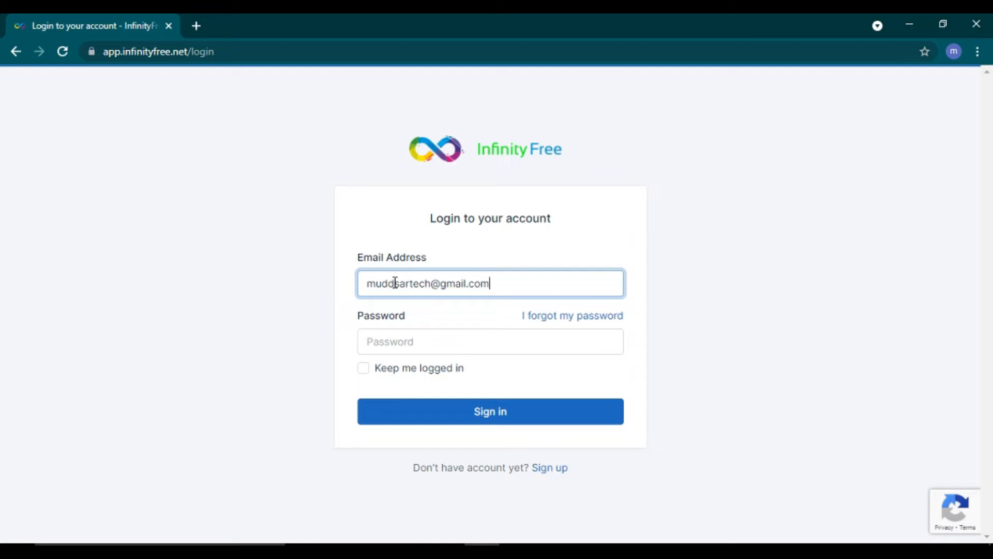
left_click(408, 342)
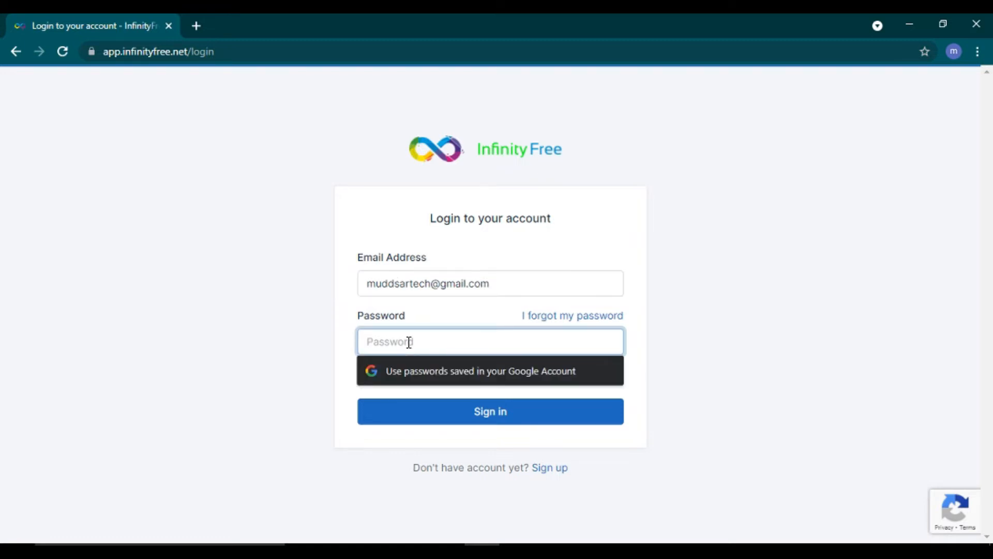
type("••••")
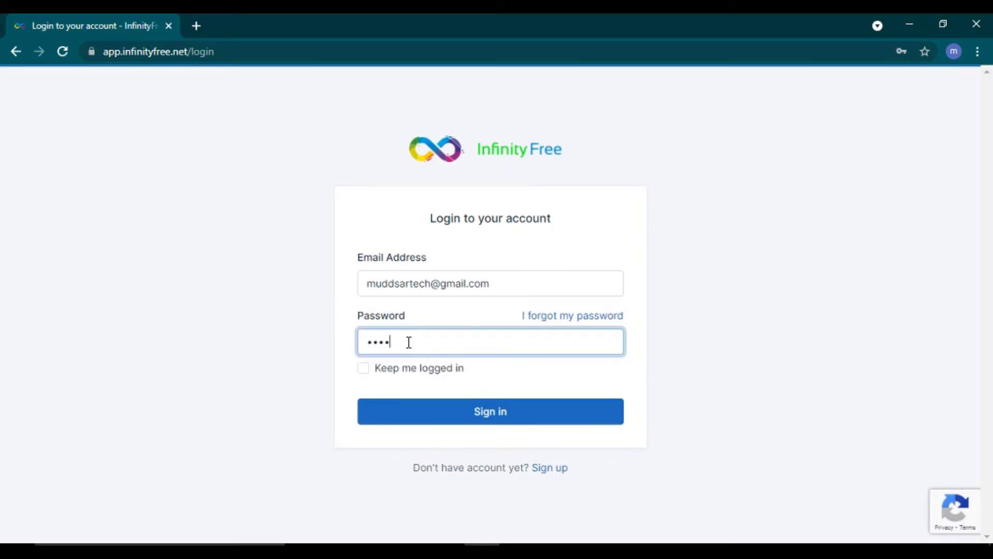
type("•••••")
left_click(364, 372)
Step: Sign in and start a new hosting account via Create Account
left_click(495, 419)
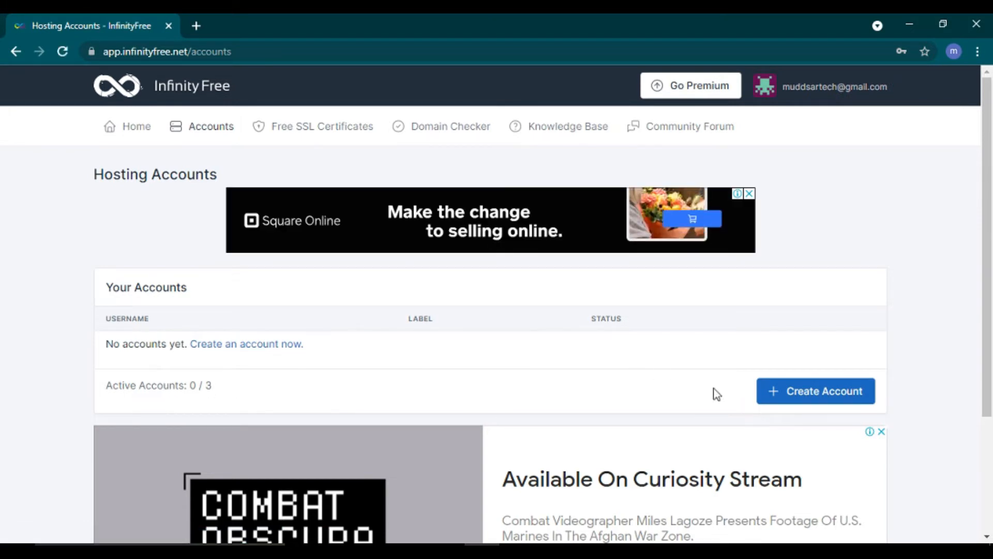
left_click(811, 394)
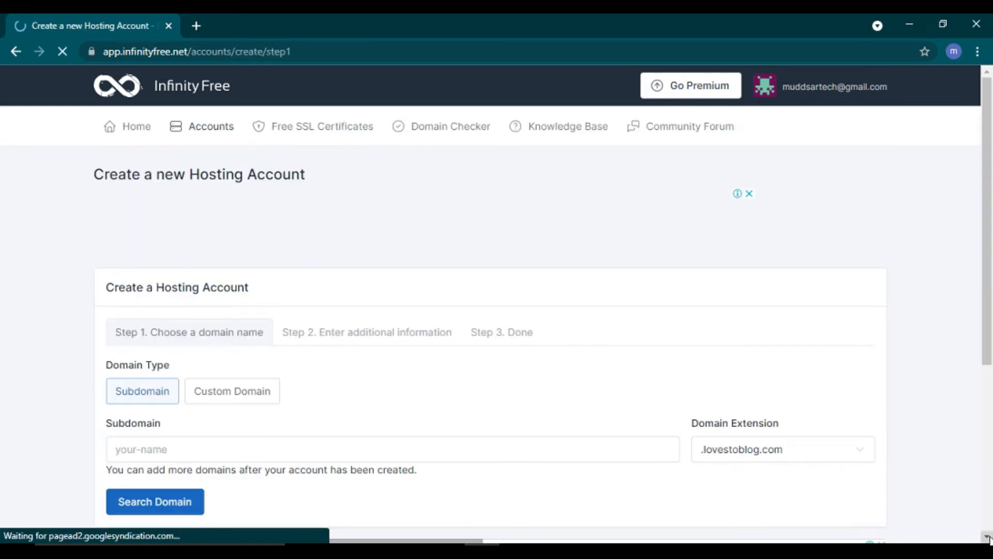
scroll(988, 538, "down", 2)
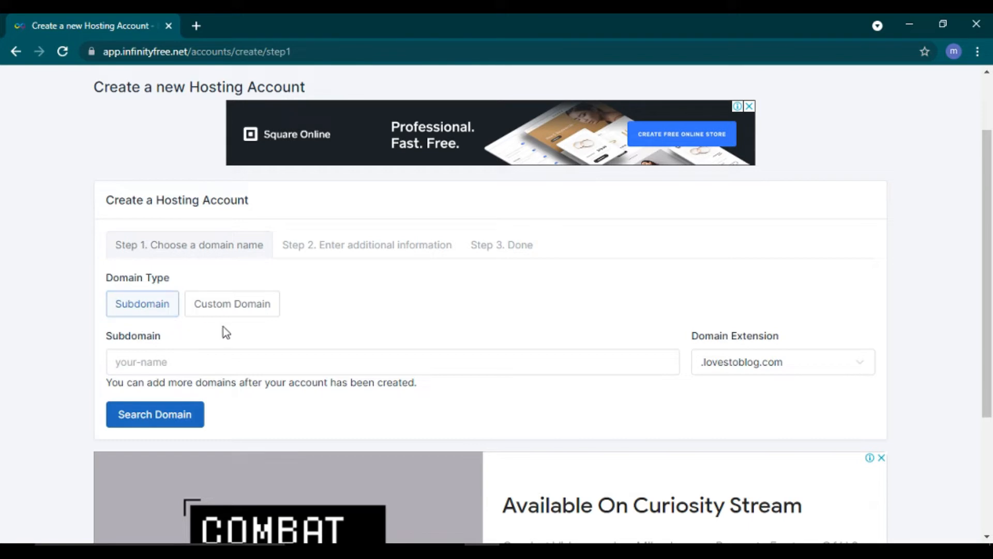
Step: Choose the .epizy.com extension, enter subdomain wpmuddsar, and search its availability
left_click(733, 366)
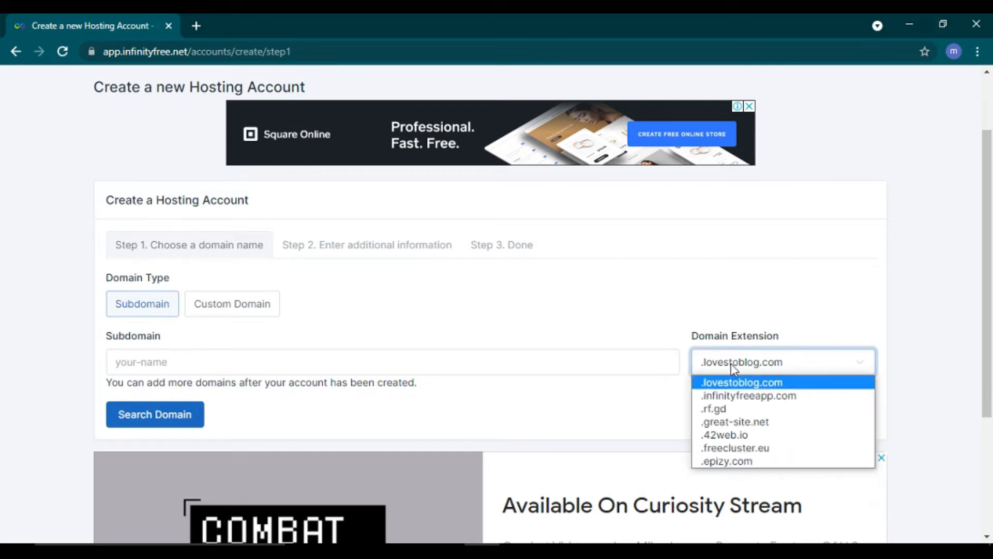
left_click(733, 367)
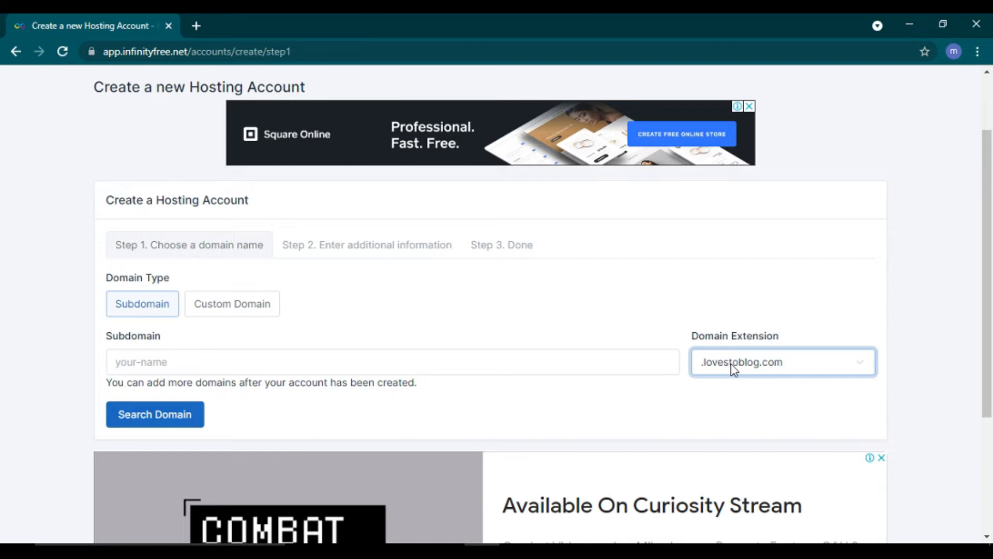
left_click(734, 366)
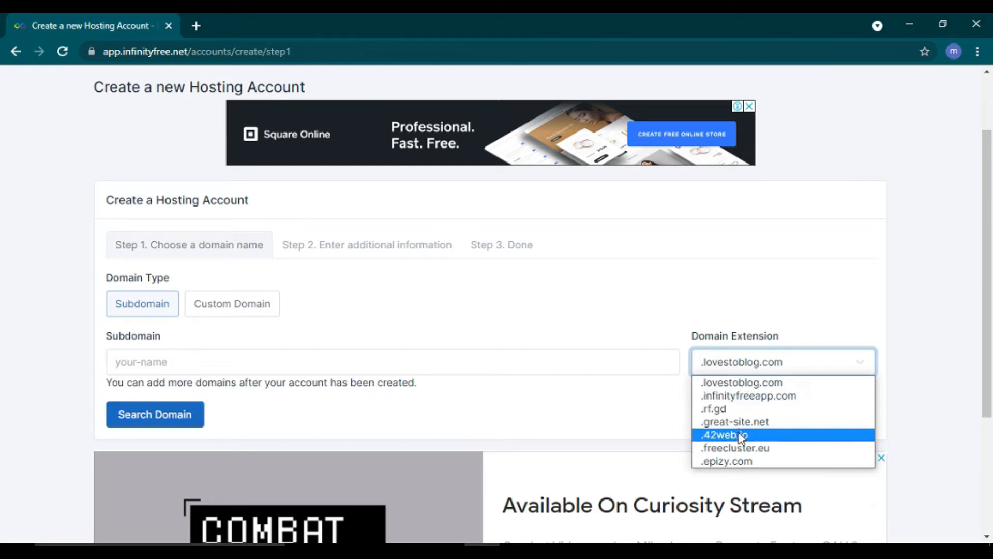
left_click(746, 462)
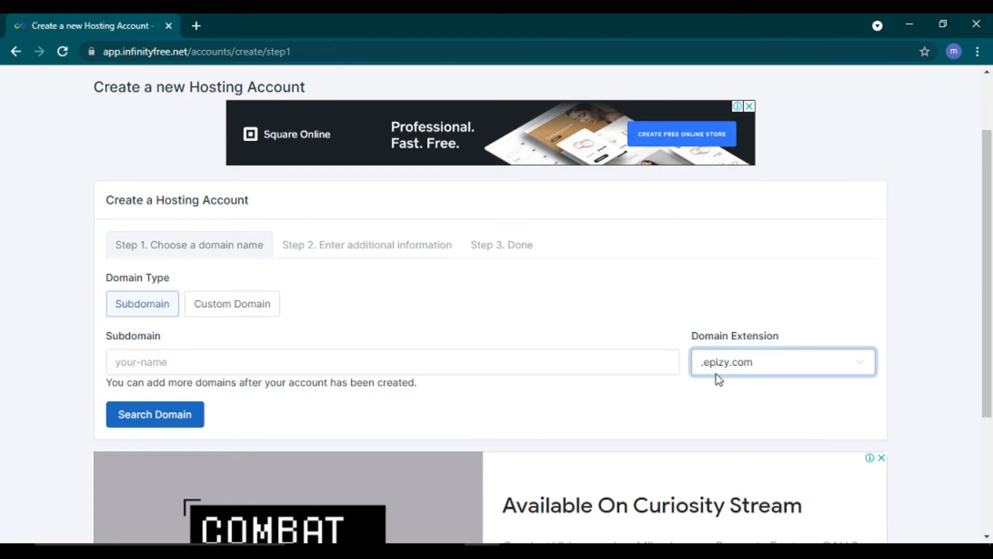
left_click(129, 362)
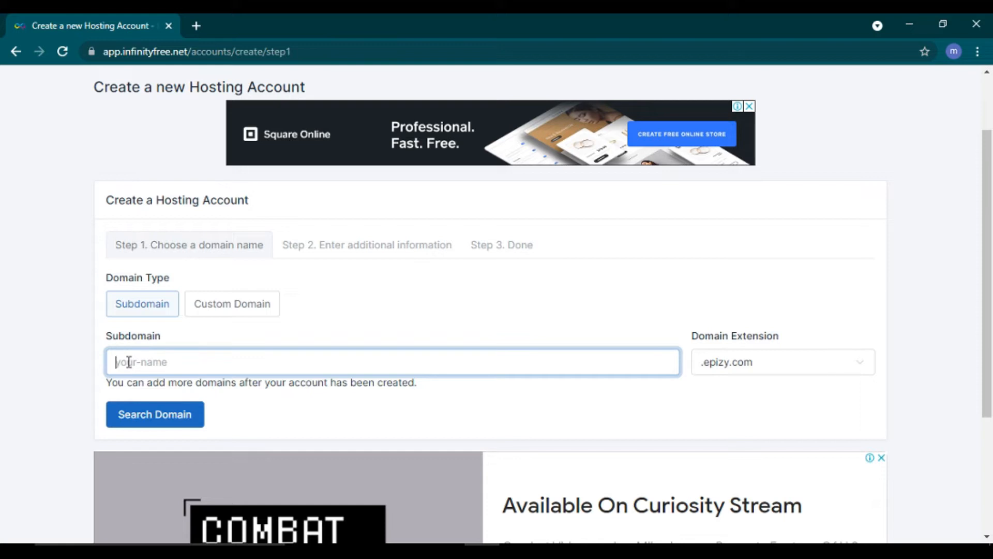
type("wpmuddsar")
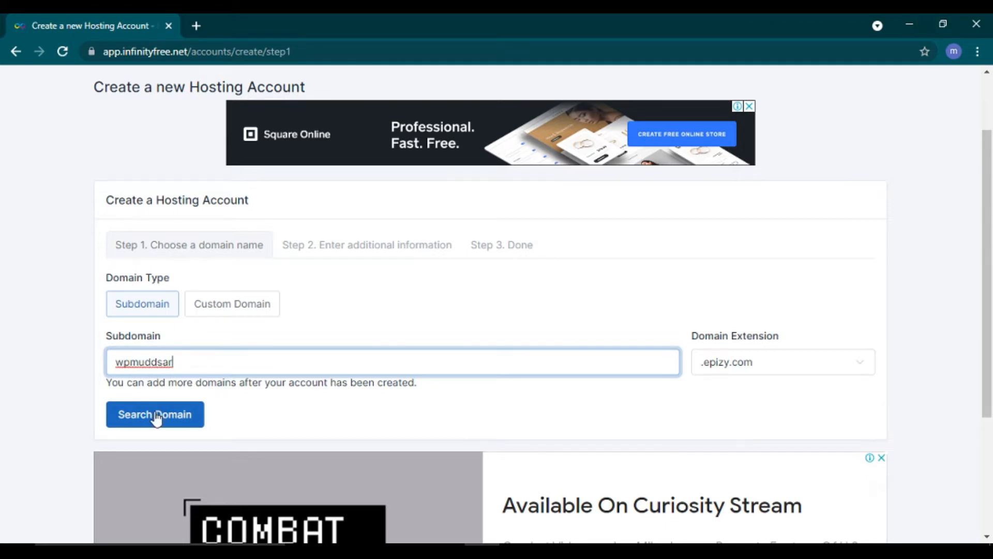
left_click(168, 428)
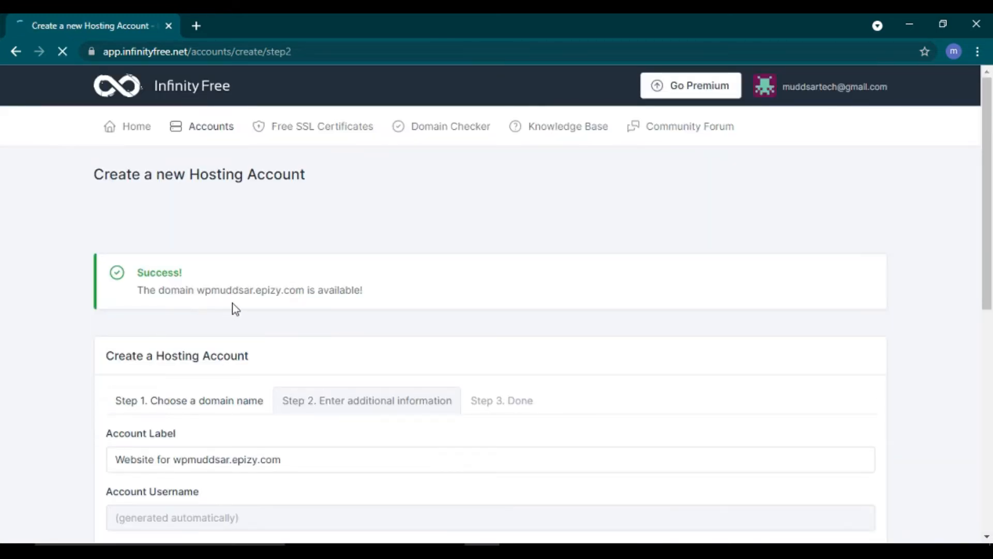
Step: Create the wpmuddsar.epizy.com hosting account with an empty password after passing the reCAPTCHA
left_click_drag(254, 296, 305, 301)
left_click(198, 292)
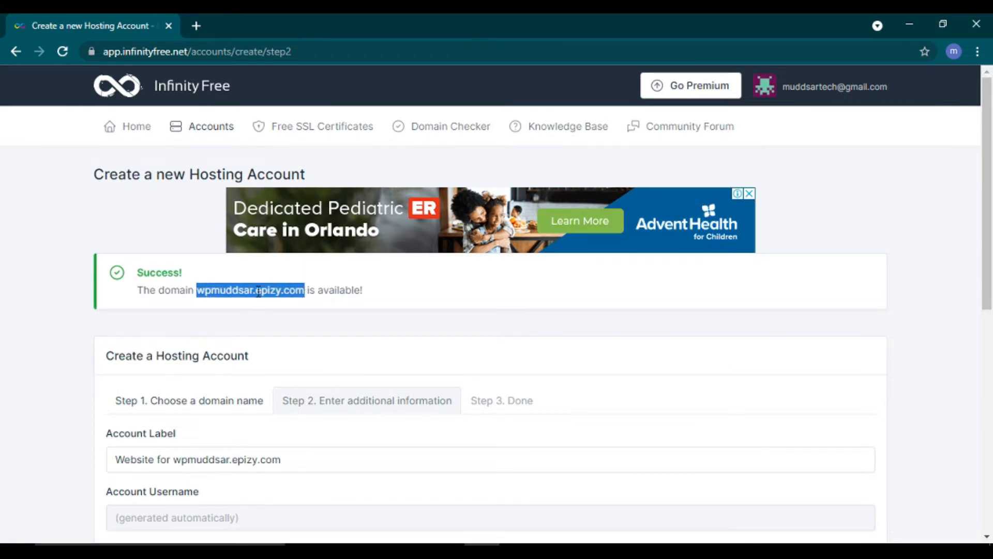
left_click(343, 309)
scroll(343, 309, "down", 4)
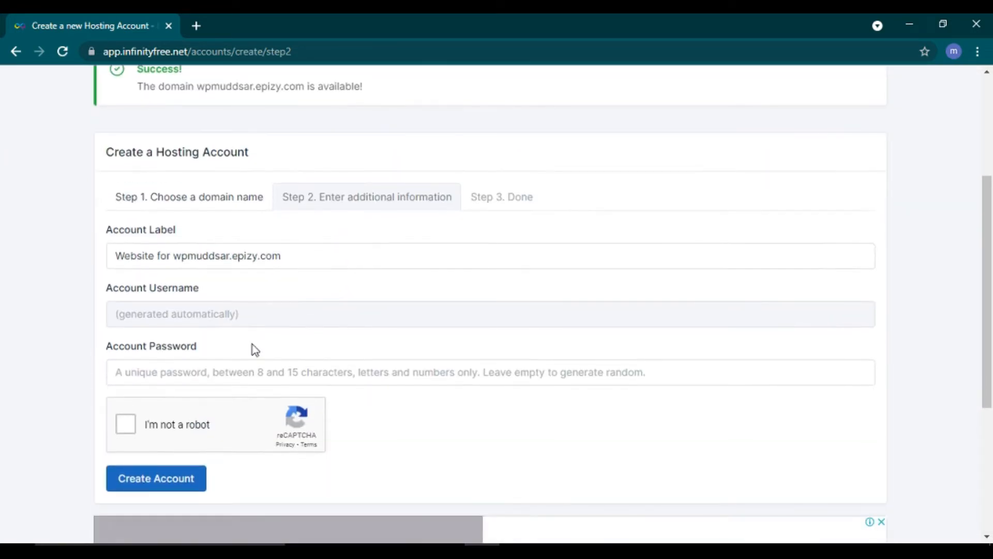
left_click(142, 374)
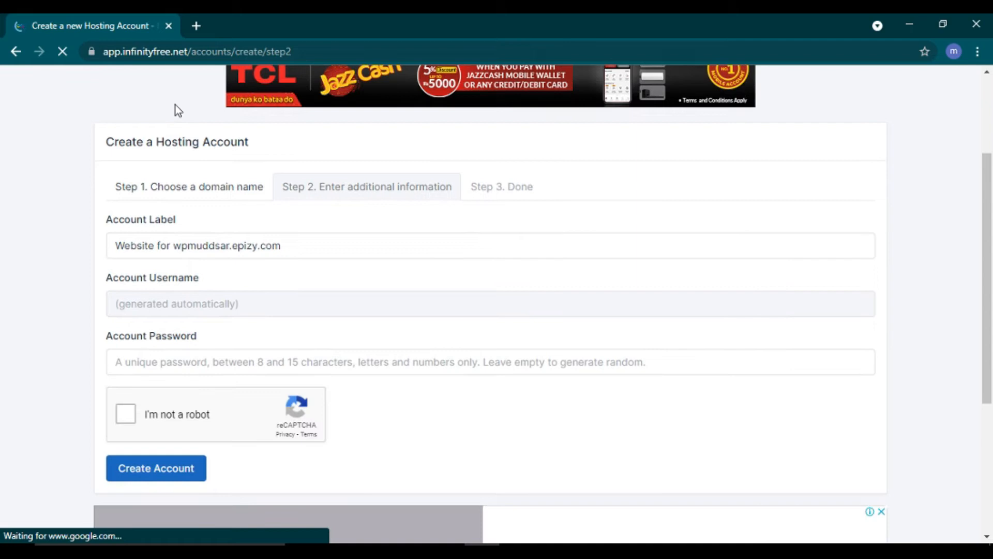
scroll(178, 111, "up", 3)
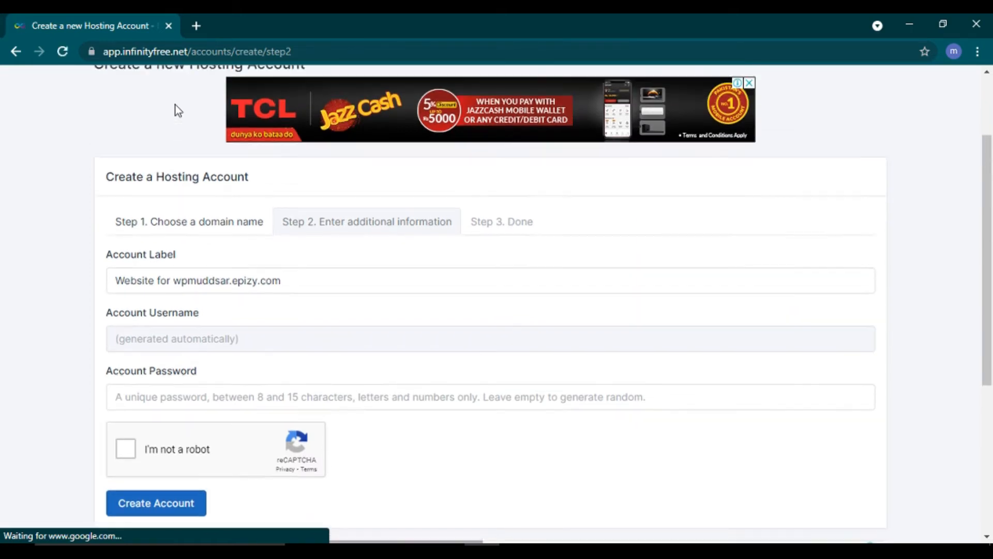
scroll(176, 108, "down", 3)
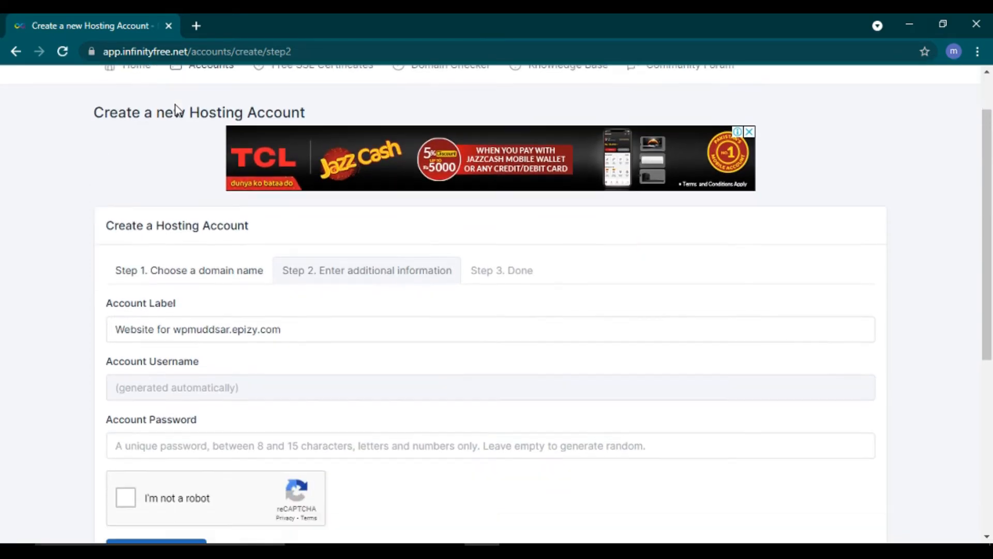
left_click(129, 384)
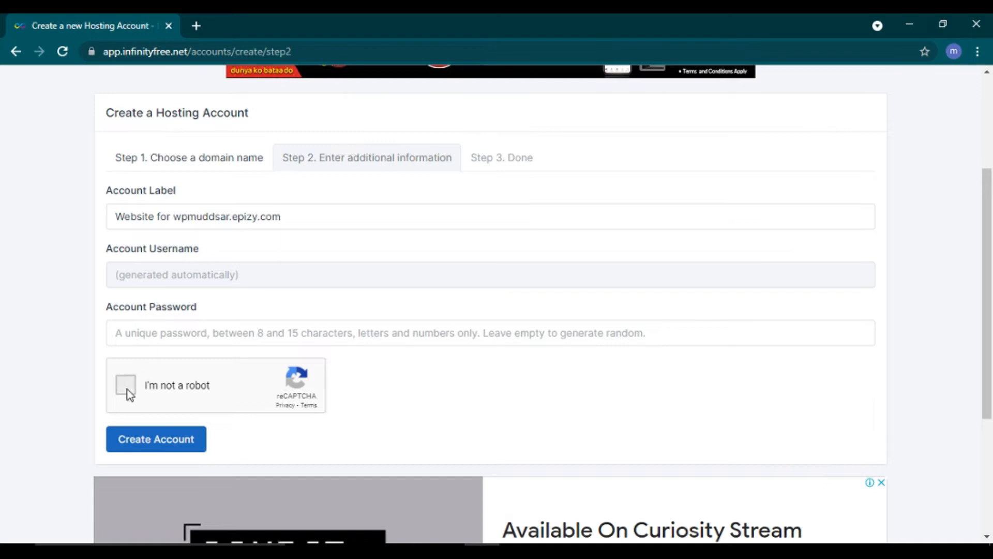
left_click(164, 448)
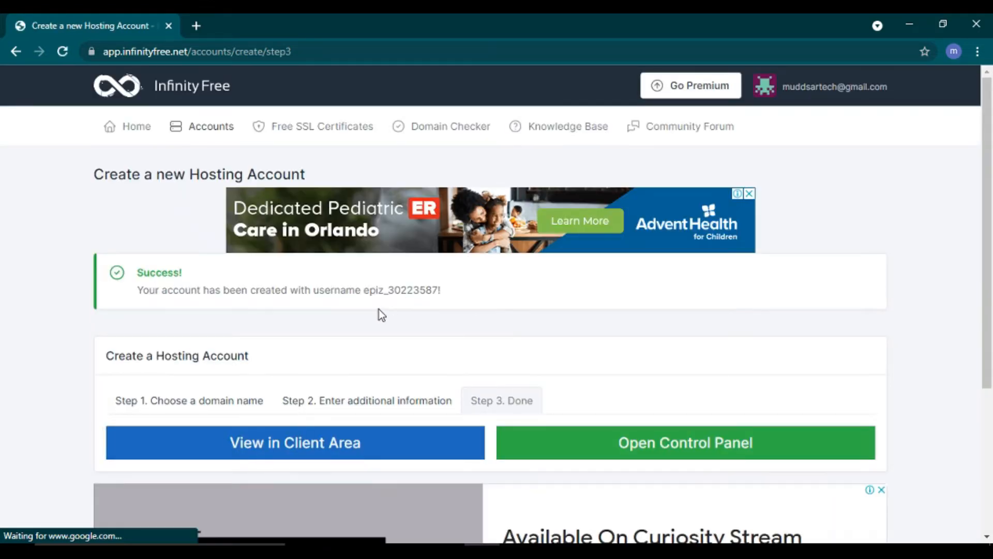
Step: Open the new account's control panel from the Step 3 Done page
scroll(362, 317, "down", 4)
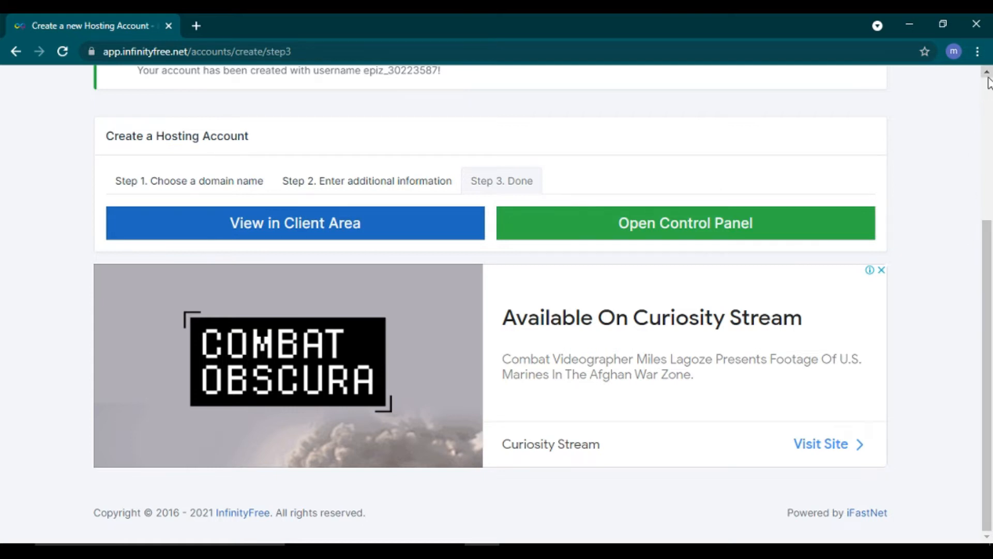
scroll(987, 85, "up", 2)
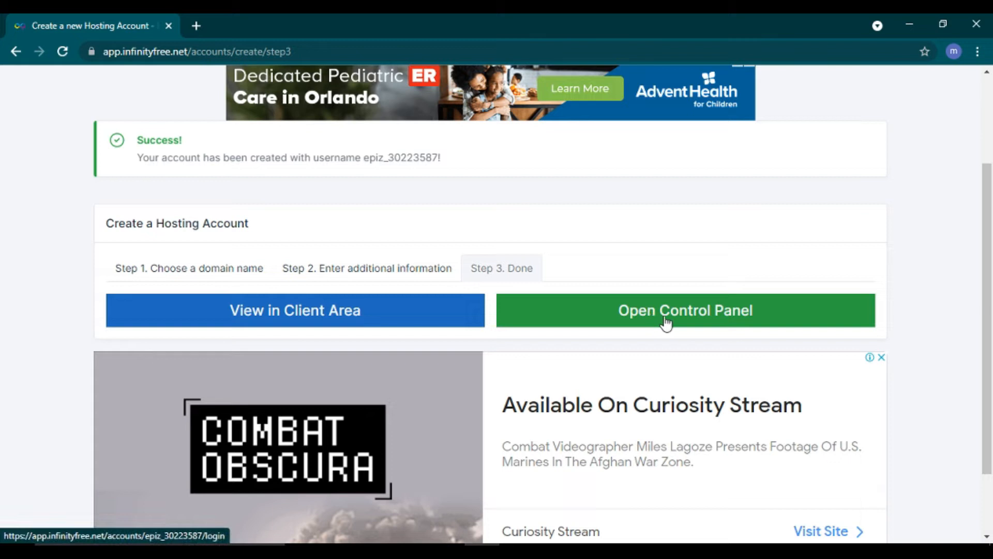
left_click(686, 314)
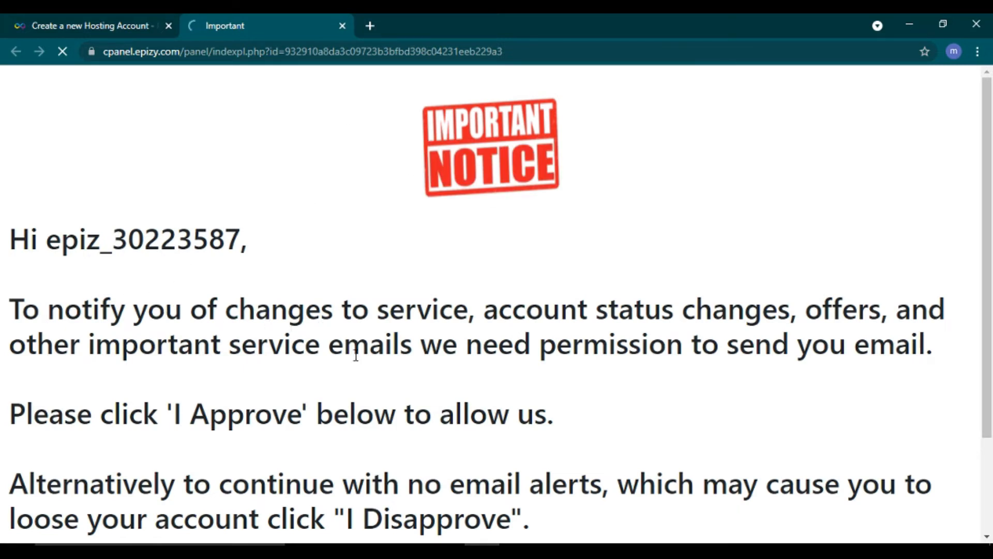
Step: Approve the Important Notice allowing InfinityFree to send e-mail alerts
left_click(990, 506)
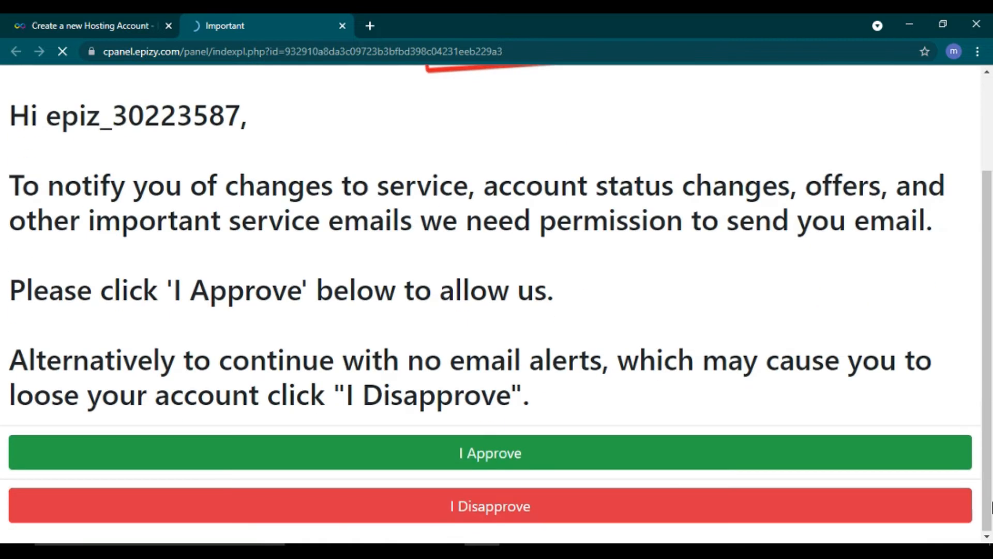
left_click(512, 457)
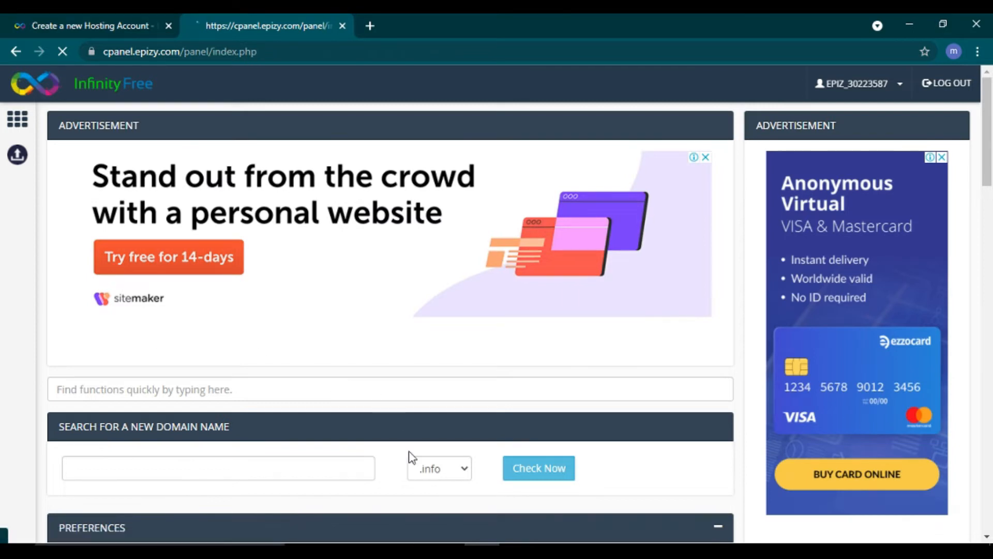
Step: Scroll to the Files section and launch the Online File Manager (Monsta FTP) in a new tab
scroll(410, 455, "down", 5)
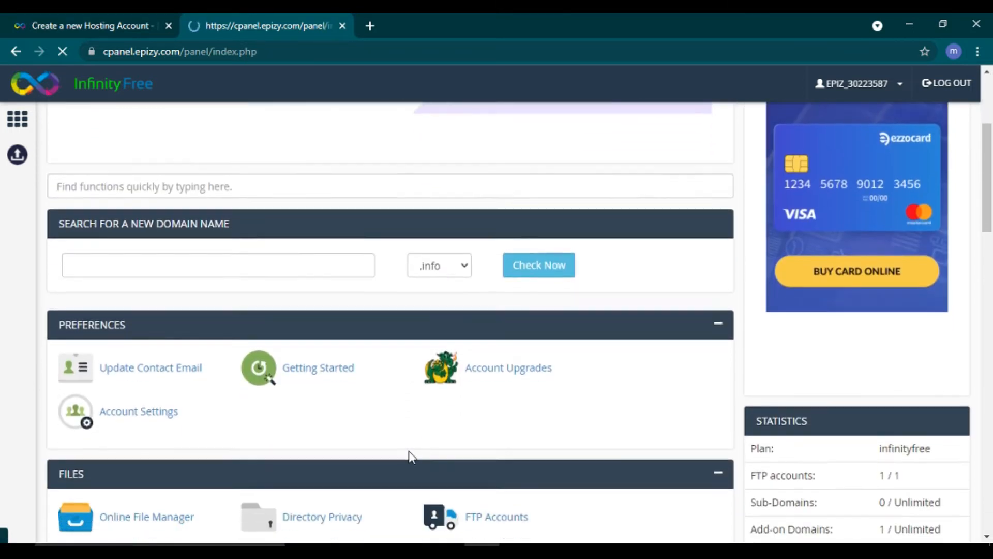
scroll(409, 451, "down", 5)
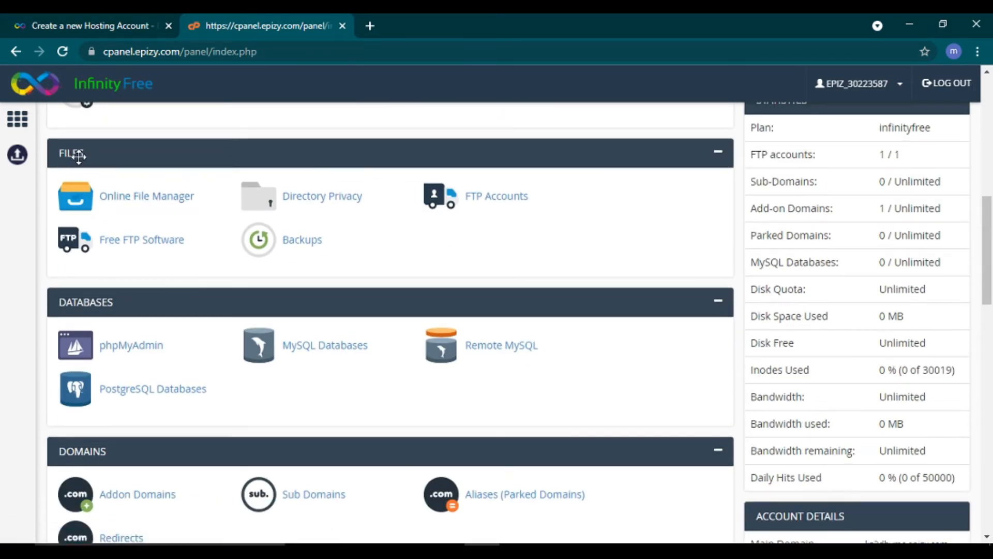
left_click(153, 199)
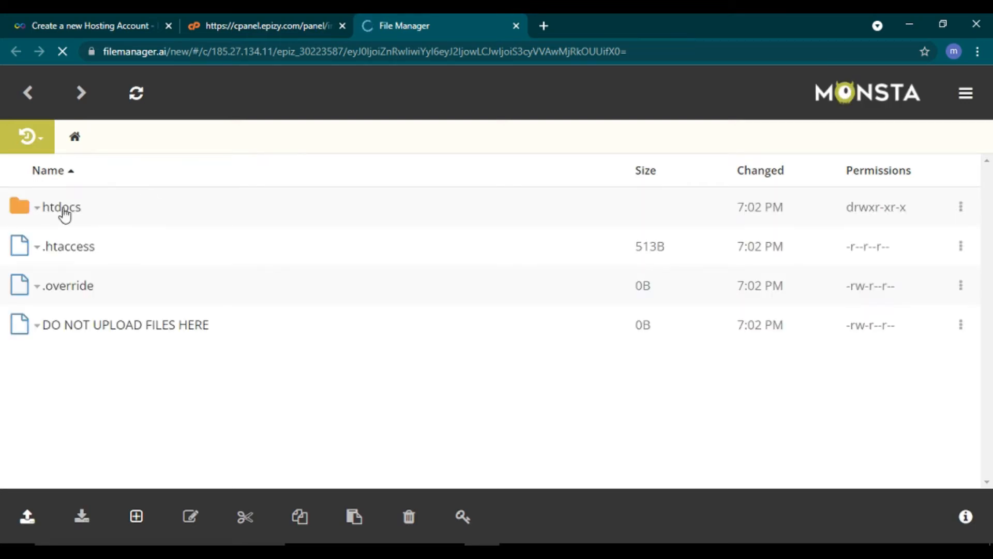
Step: Dismiss Monsta FTP's upload options, close the file manager tab and return to the account-created page
left_click(31, 522)
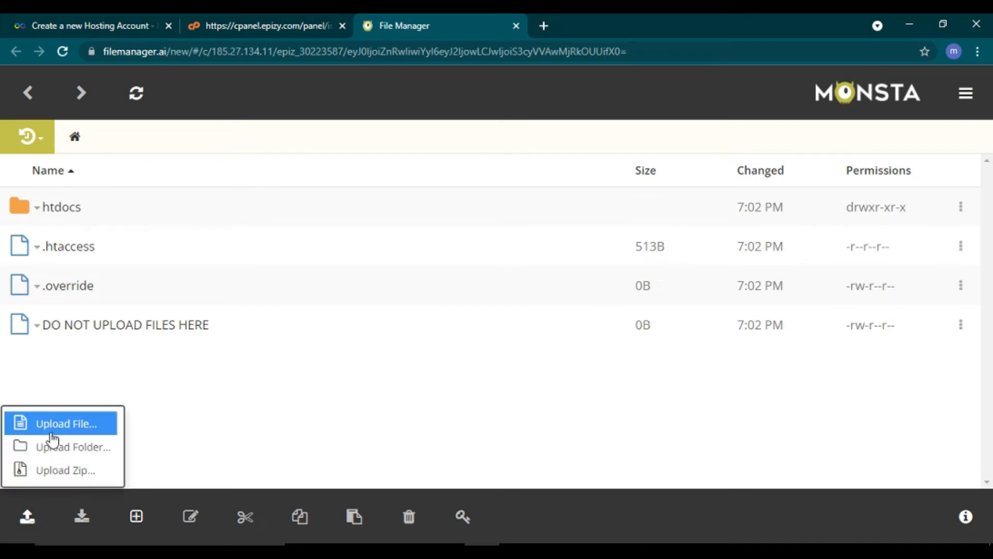
left_click(227, 463)
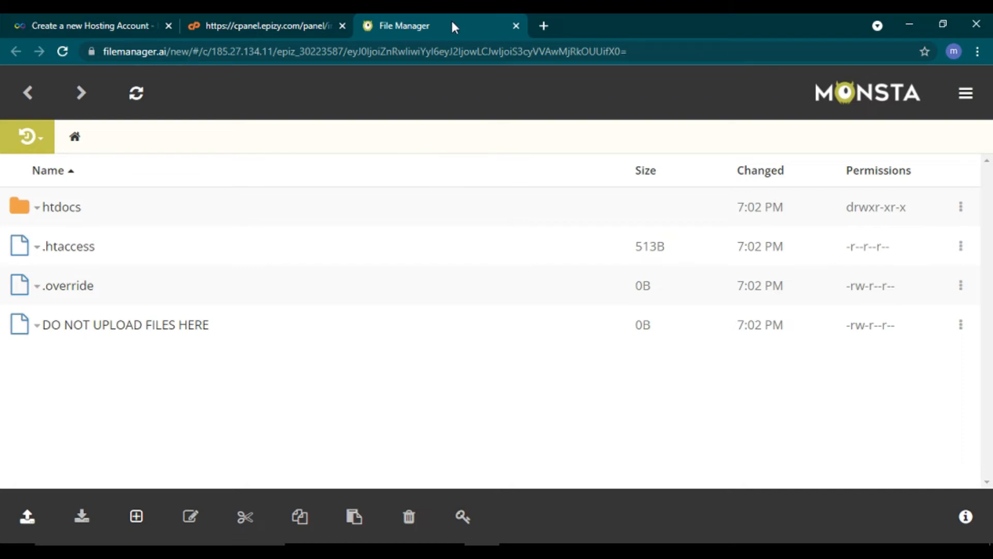
left_click(516, 25)
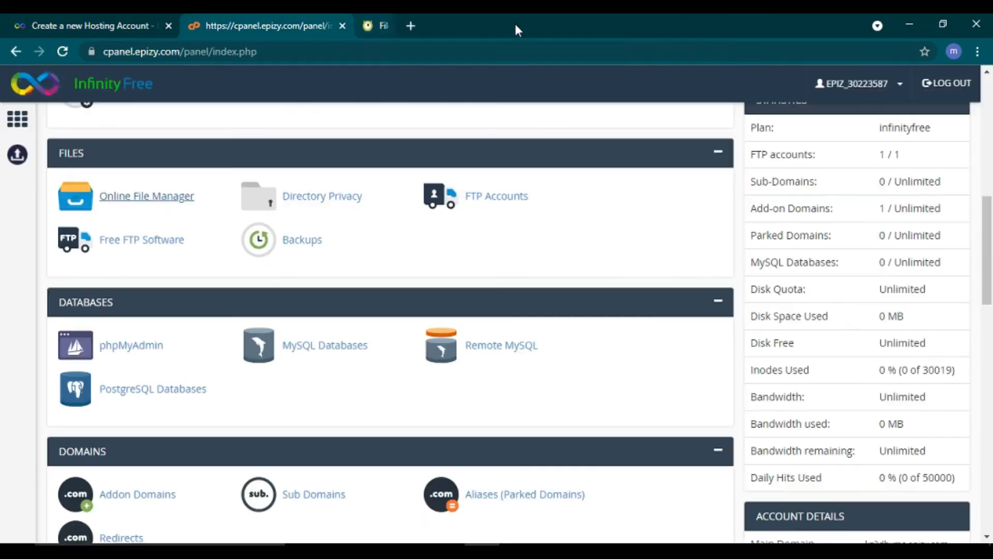
left_click(129, 15)
Step: From the account-created success page, view the new hosting account in the client area
left_click(236, 20)
left_click(129, 15)
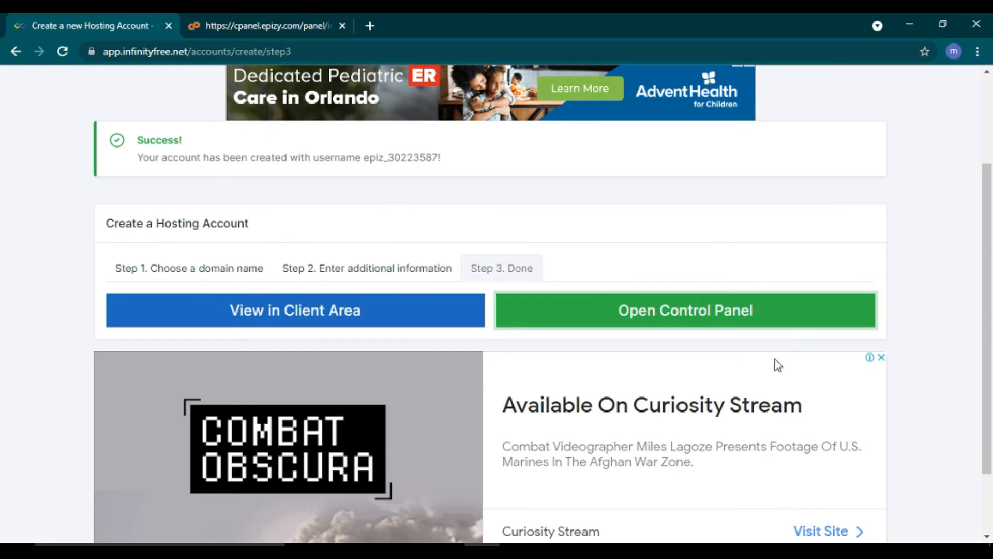
scroll(776, 364, "down", 2)
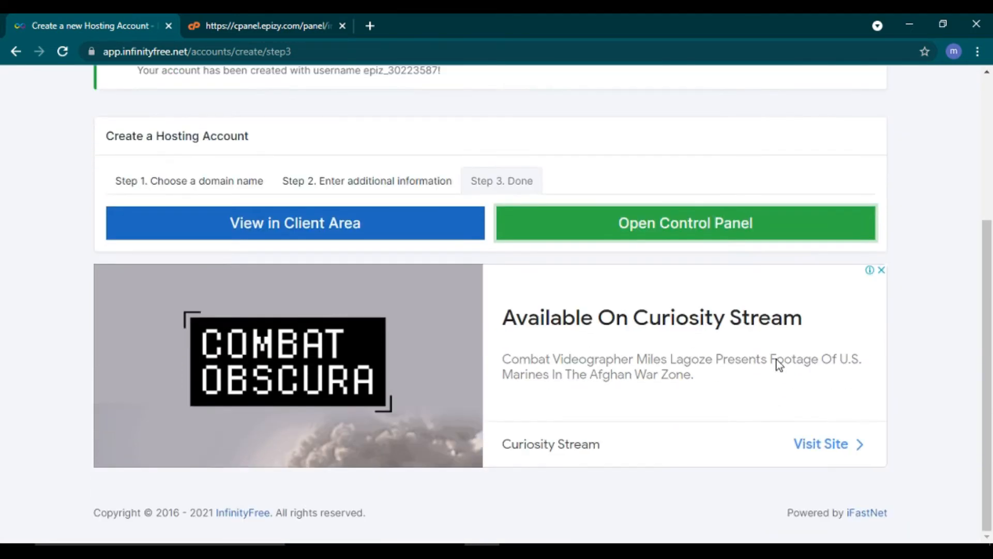
scroll(776, 364, "up", 1)
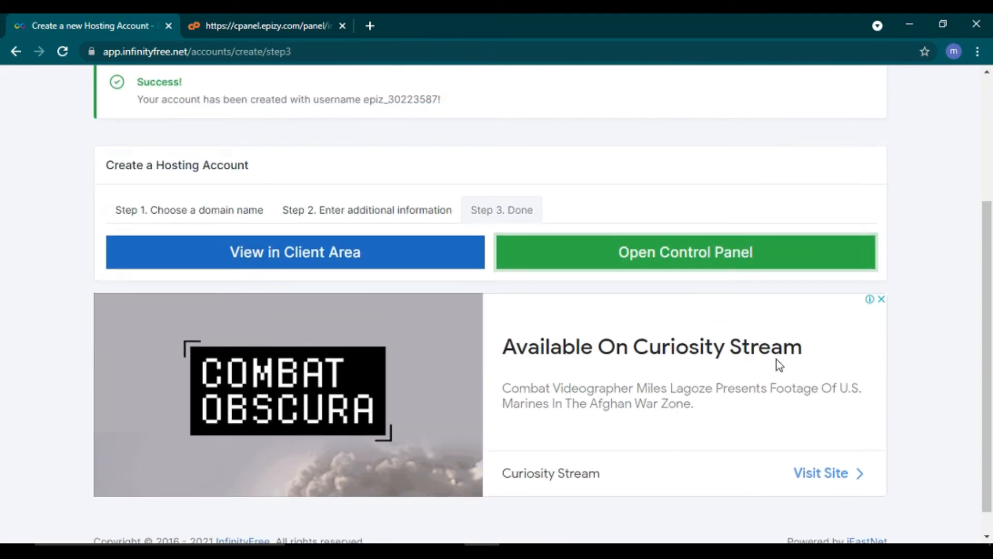
left_click(311, 260)
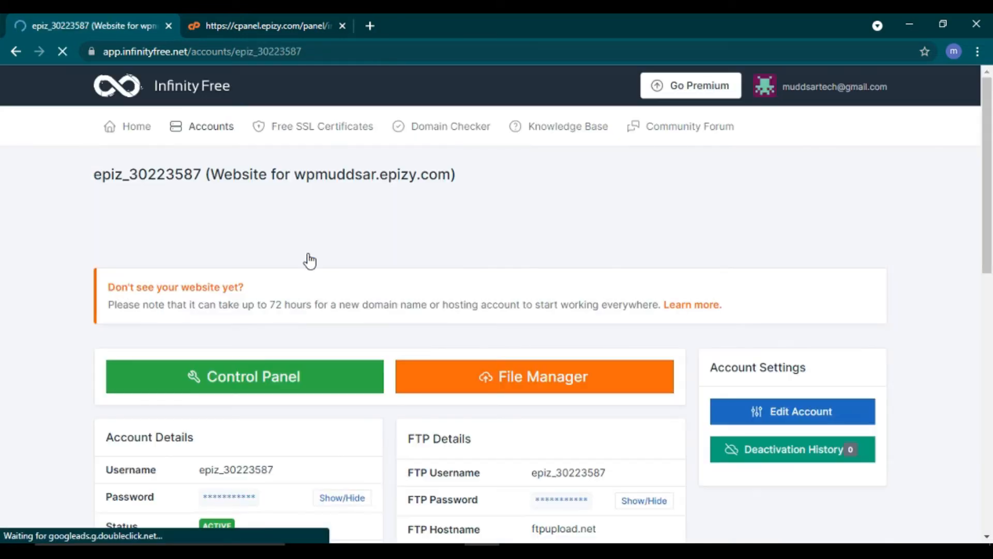
Step: Scroll down to Domains and Subdomains and select the wpmuddsar.epizy.com domain text
scroll(310, 260, "down", 1)
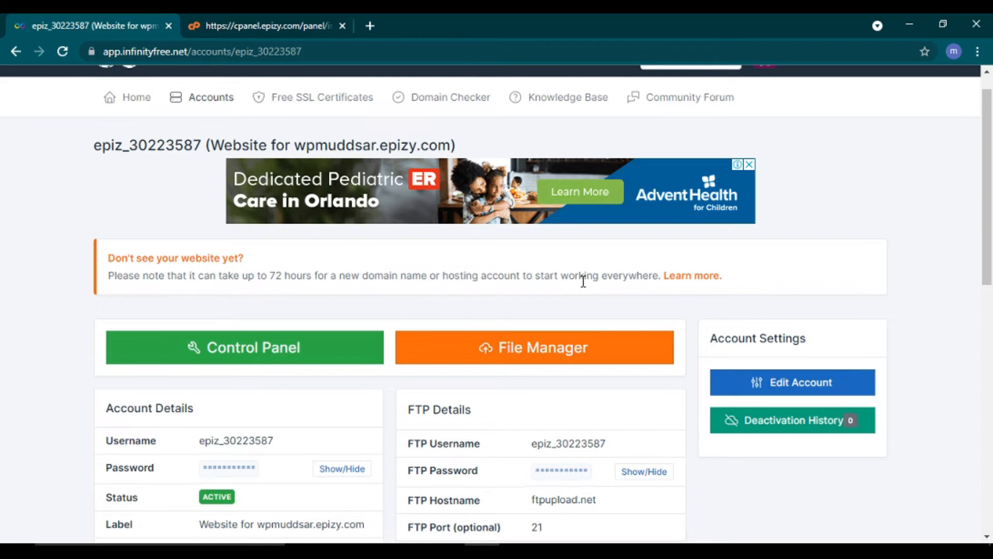
scroll(583, 281, "down", 4)
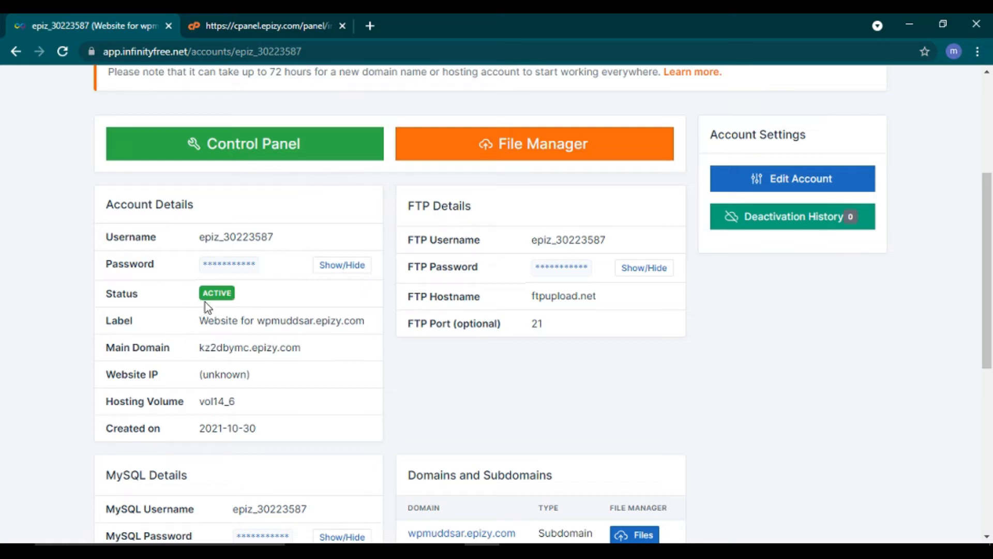
scroll(220, 307, "down", 2)
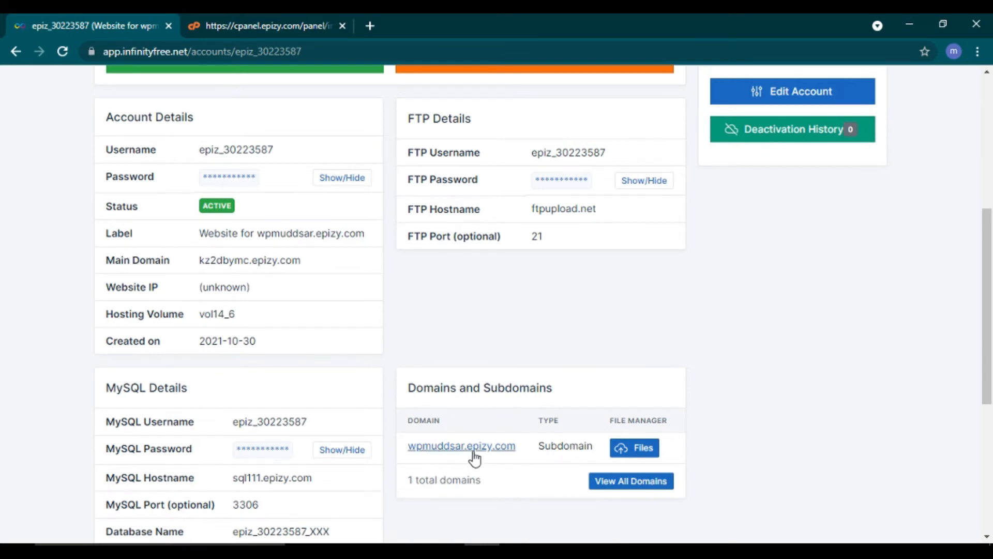
left_click_drag(409, 454, 521, 452)
key("ctrl+c")
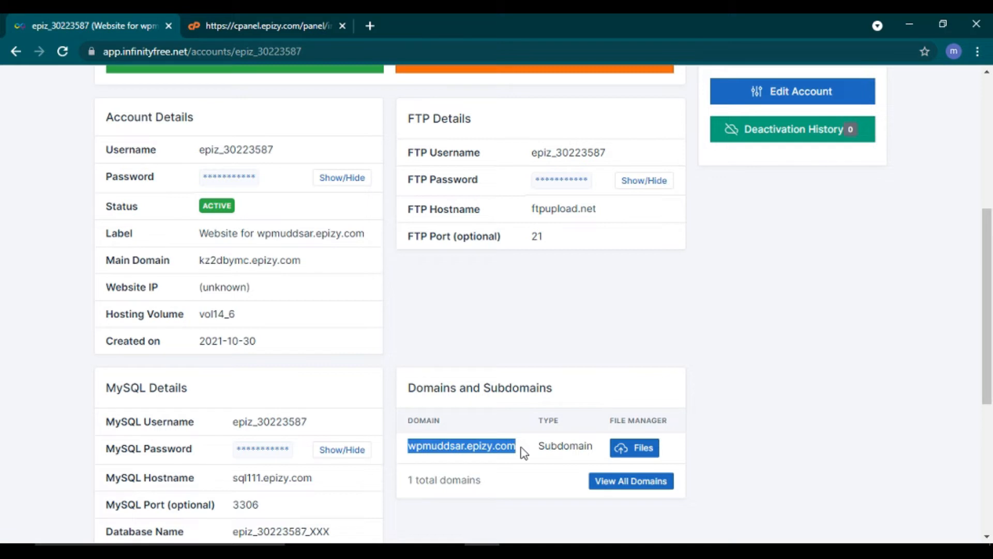
Step: Load the copied wpmuddsar.epizy.com domain in a new Chrome tab
left_click(374, 27)
left_click(367, 296)
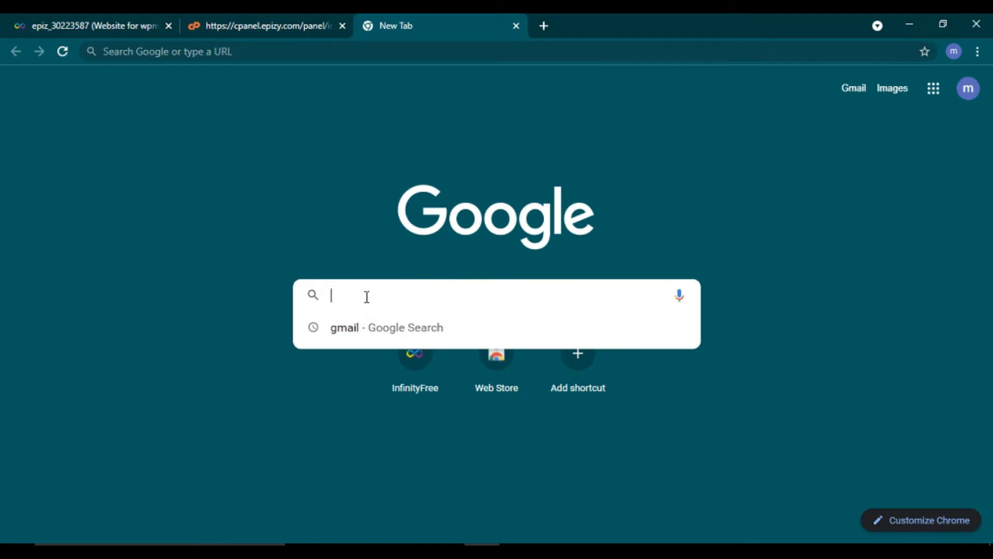
key("ctrl+v")
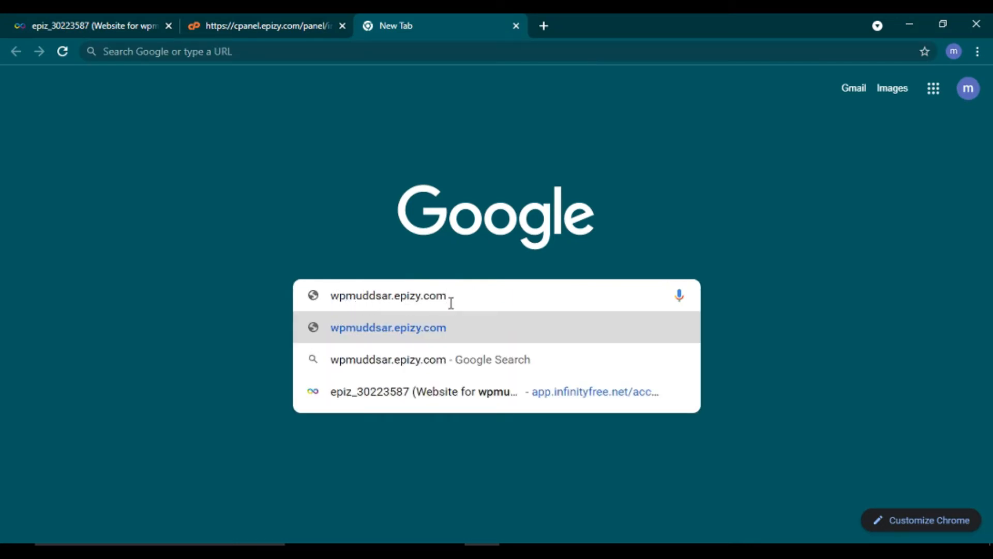
key("Return")
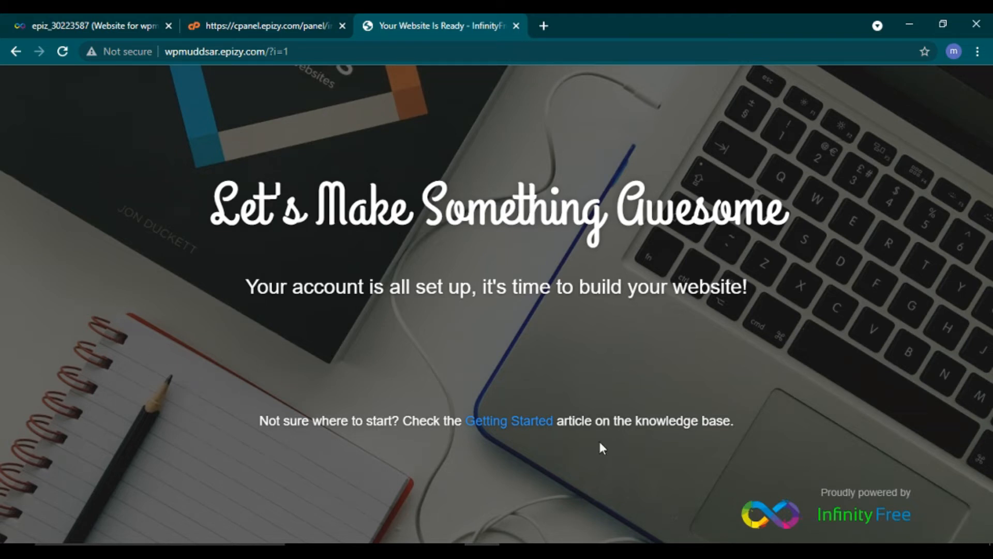
Step: Close the client area and control panel tabs, keeping the live site tab, and add a new tab
left_click(265, 15)
left_click(132, 14)
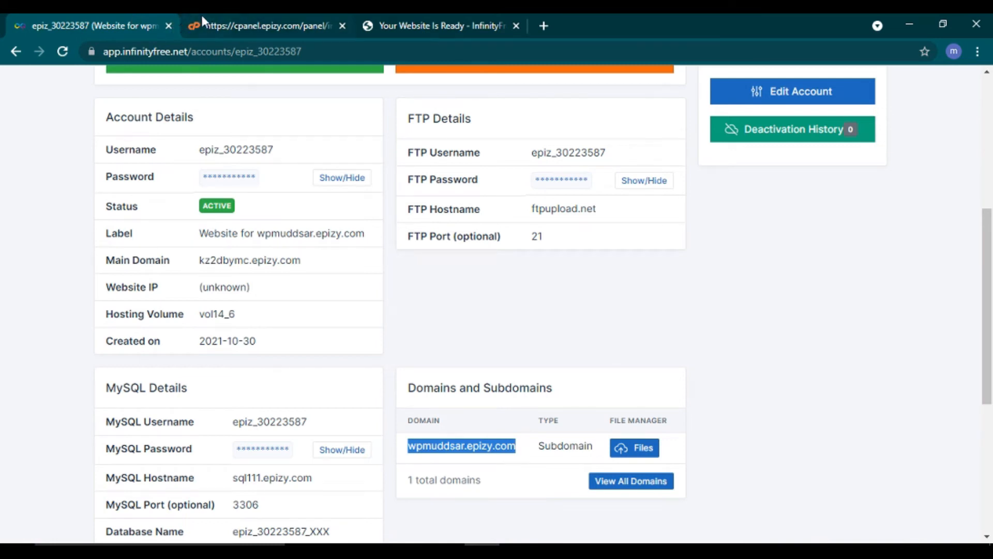
left_click(988, 100)
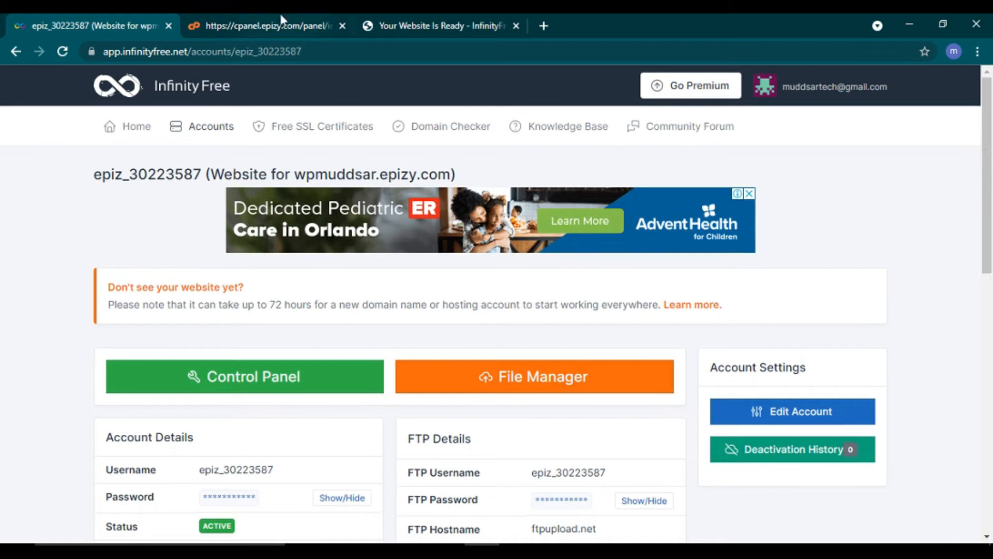
left_click(279, 18)
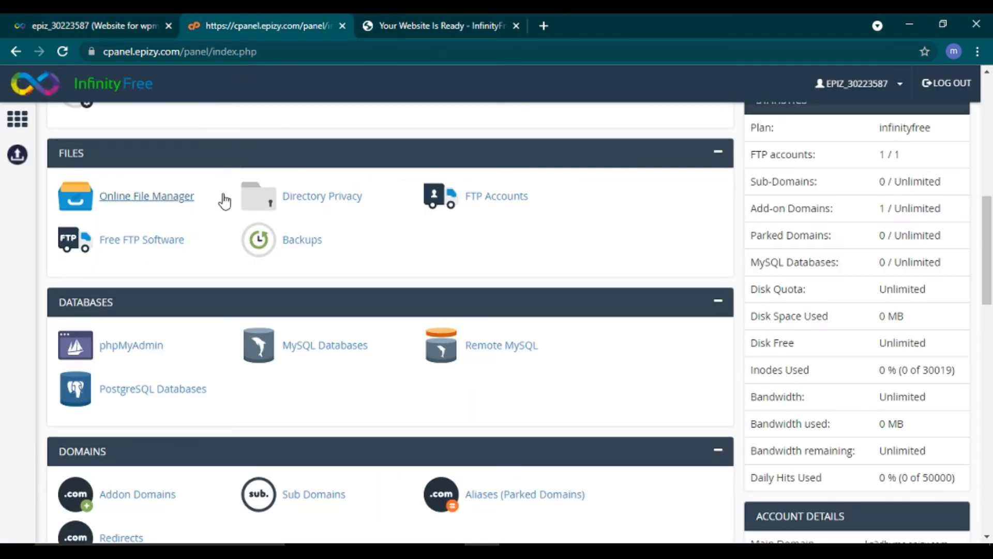
left_click(167, 27)
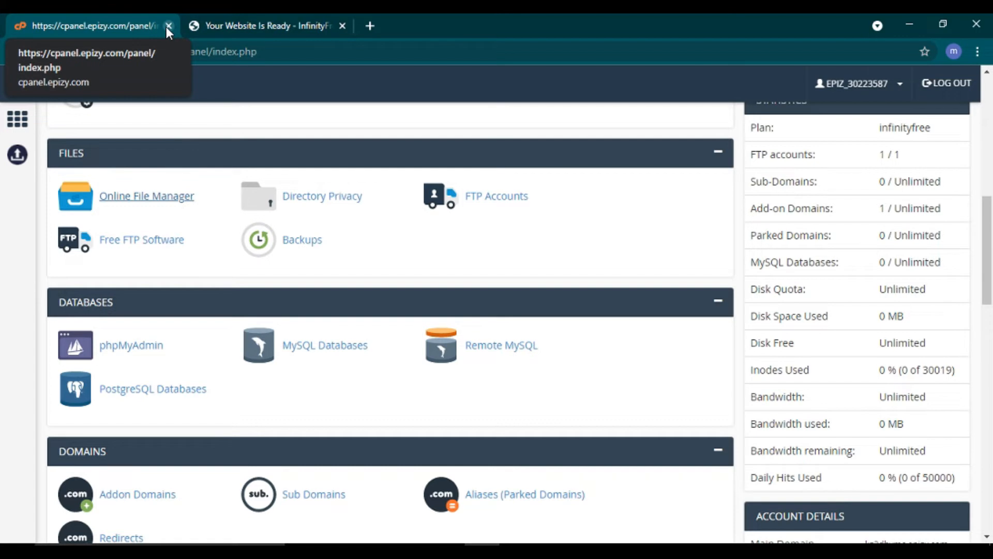
left_click(166, 27)
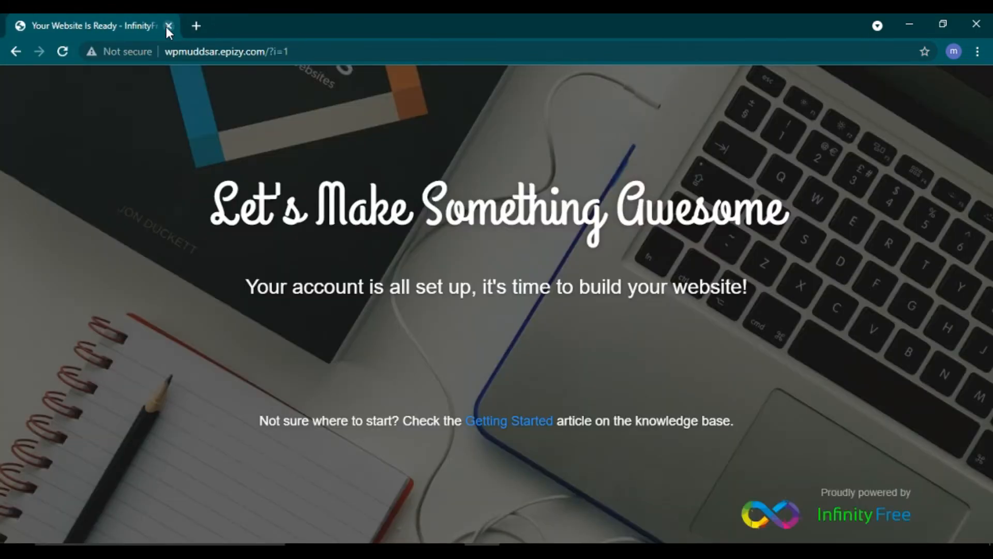
left_click(196, 27)
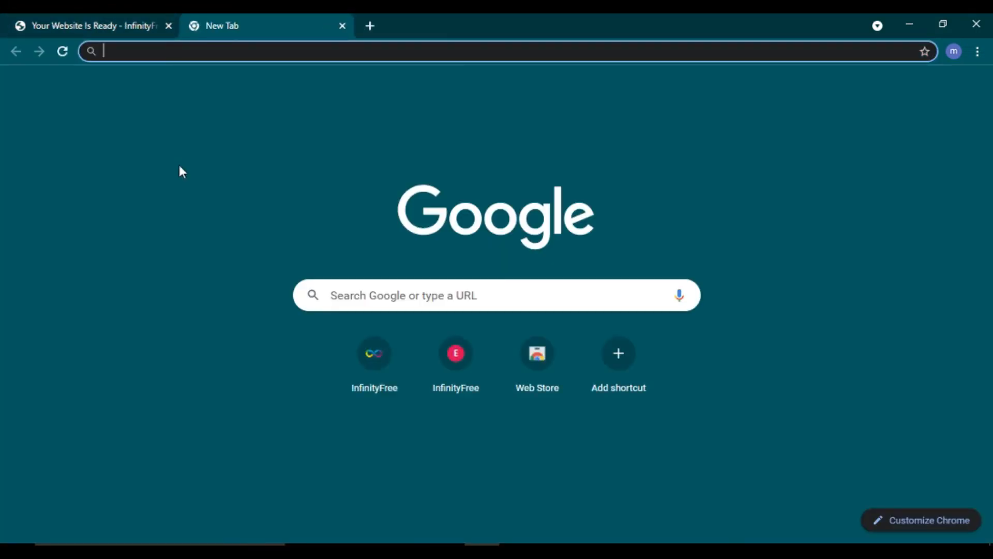
Step: Go from the InfinityFree homepage into the client area's Hosting Accounts list showing wpmuddsar.epizy.com
left_click(377, 359)
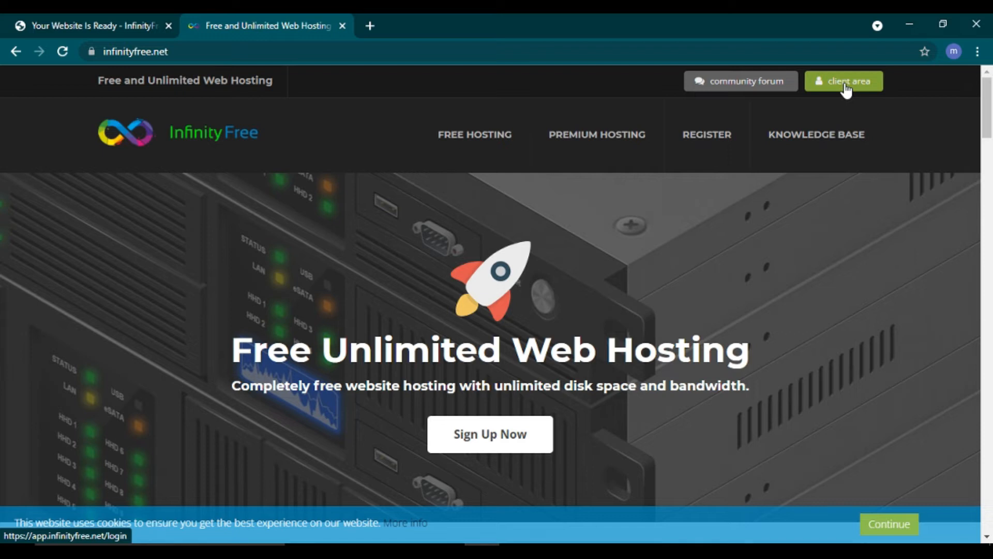
left_click(847, 90)
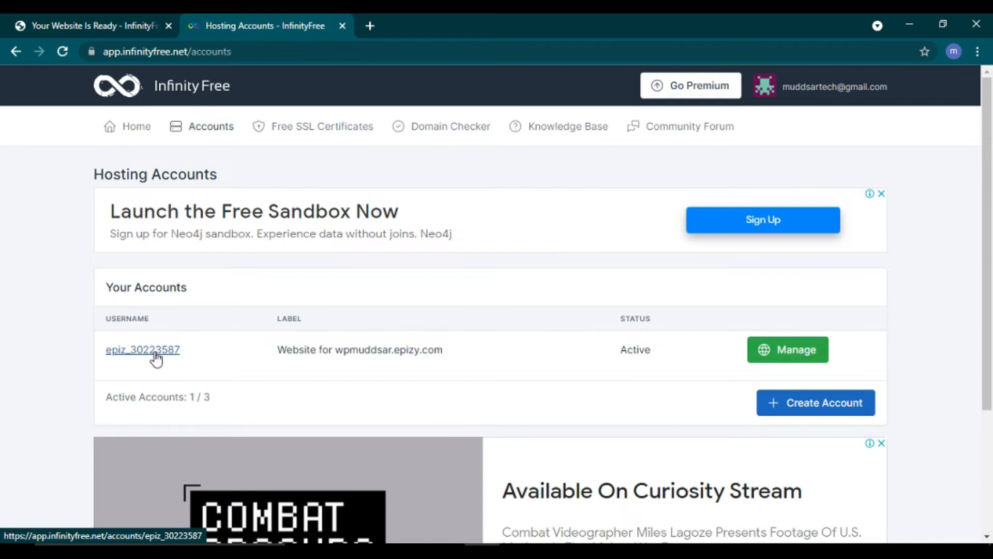
scroll(681, 375, "down", 3)
scroll(681, 375, "up", 3)
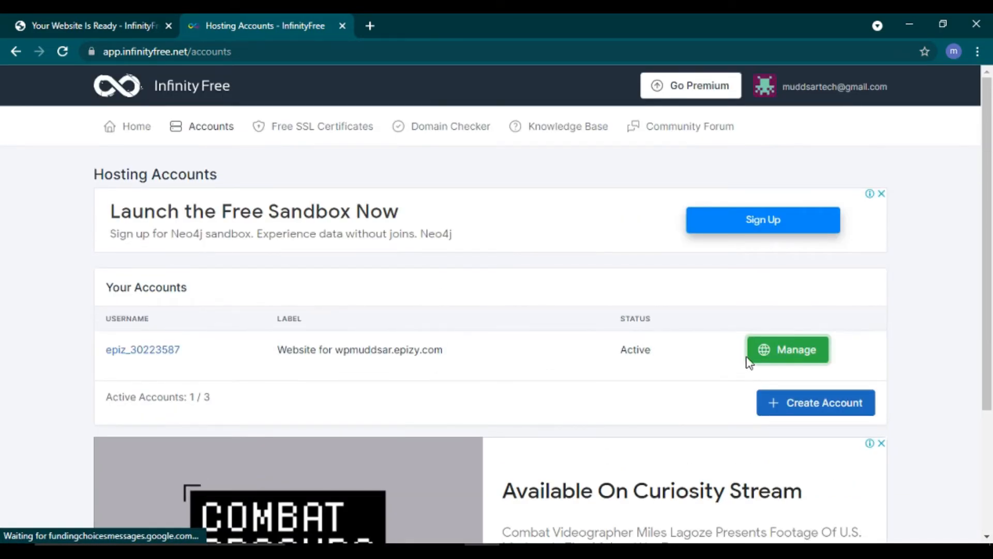
Step: Manage the wpmuddsar.epizy.com account, open its control panel and launch Softaculous Apps Installer from Software
left_click(773, 356)
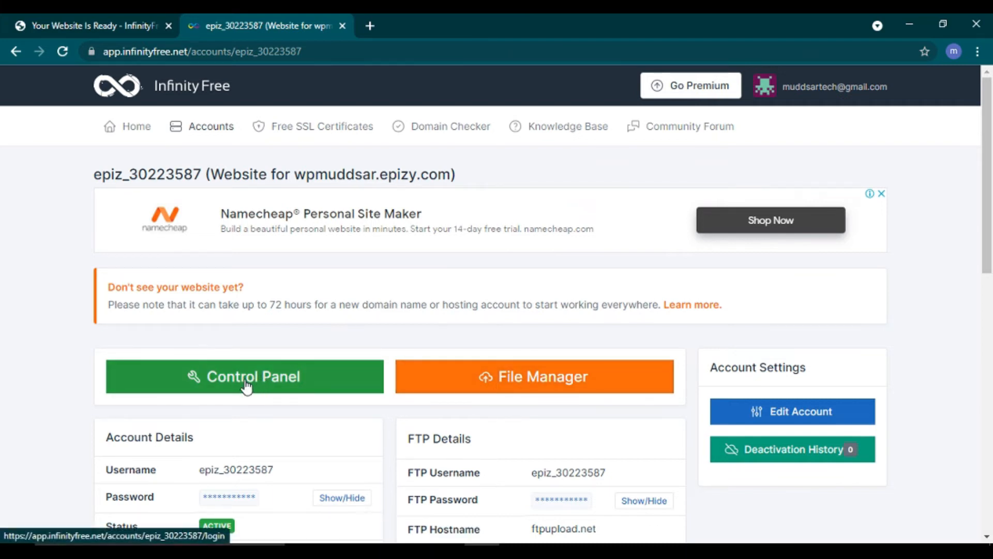
left_click(268, 383)
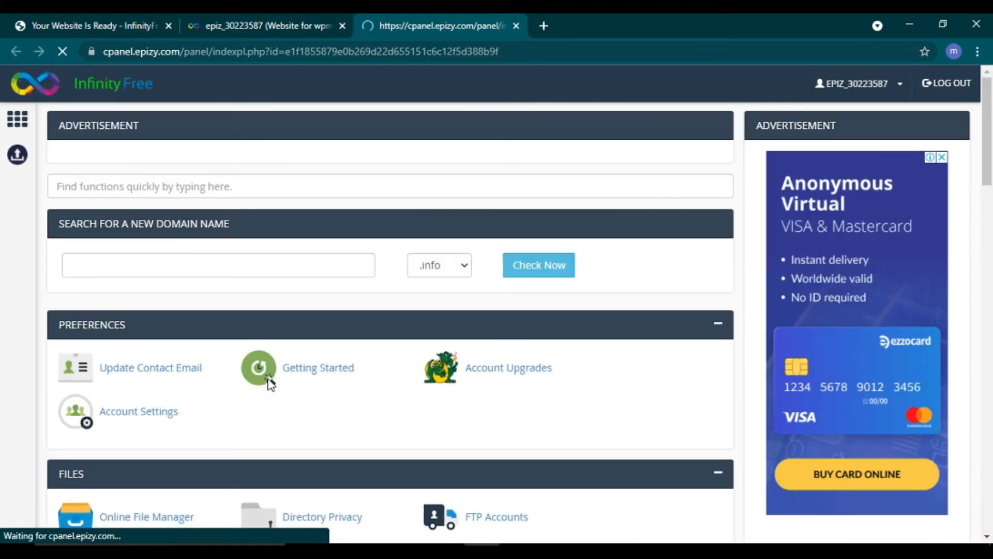
scroll(269, 384, "down", 7)
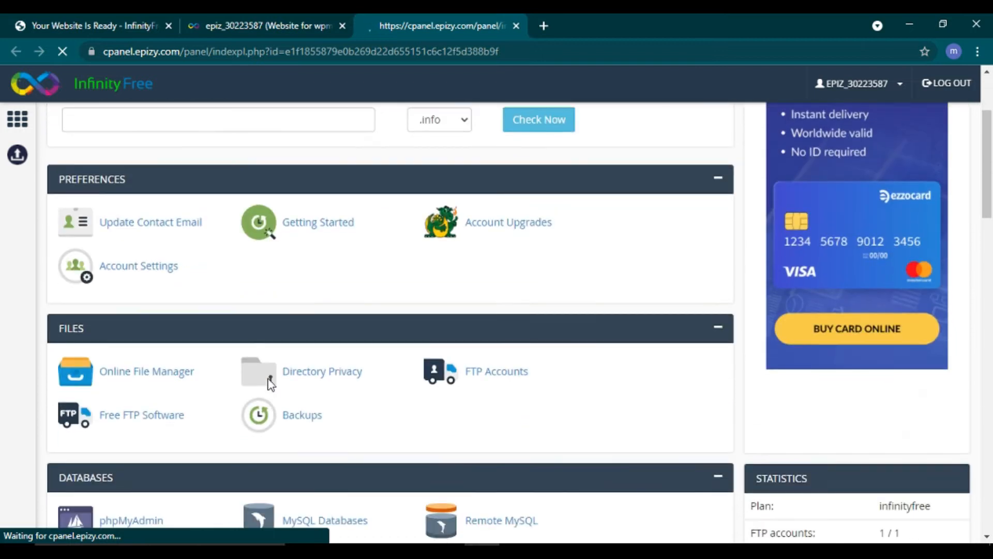
scroll(268, 380, "down", 6)
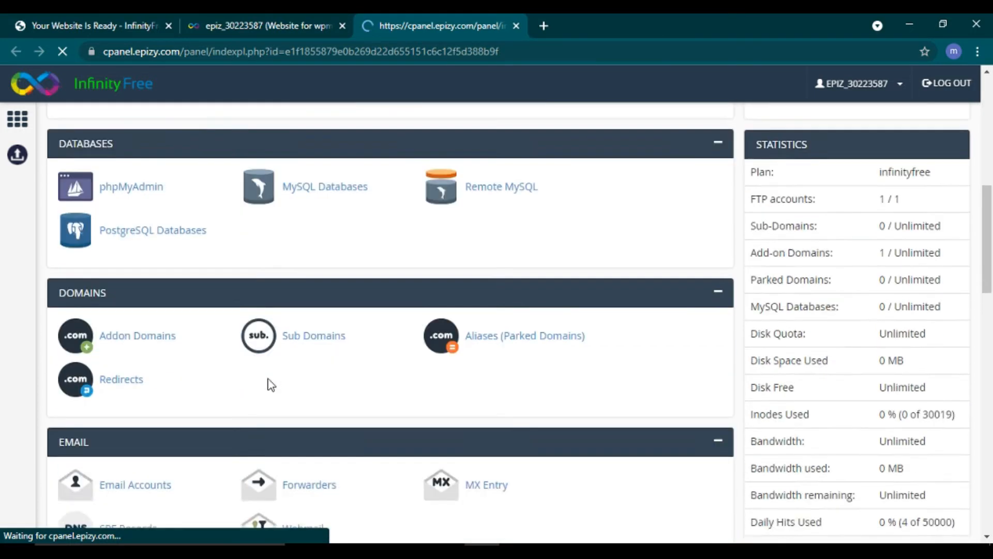
scroll(269, 384, "down", 5)
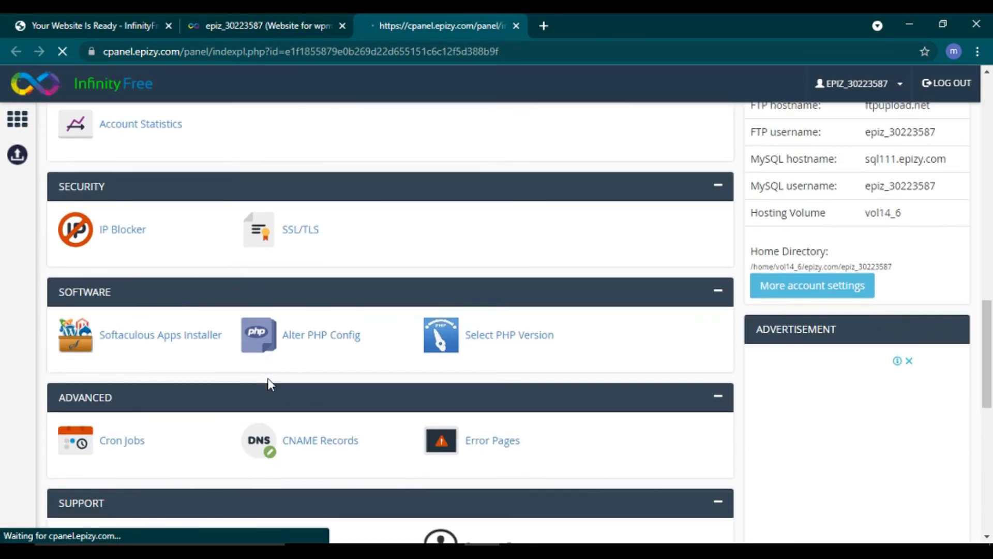
scroll(269, 384, "down", 3)
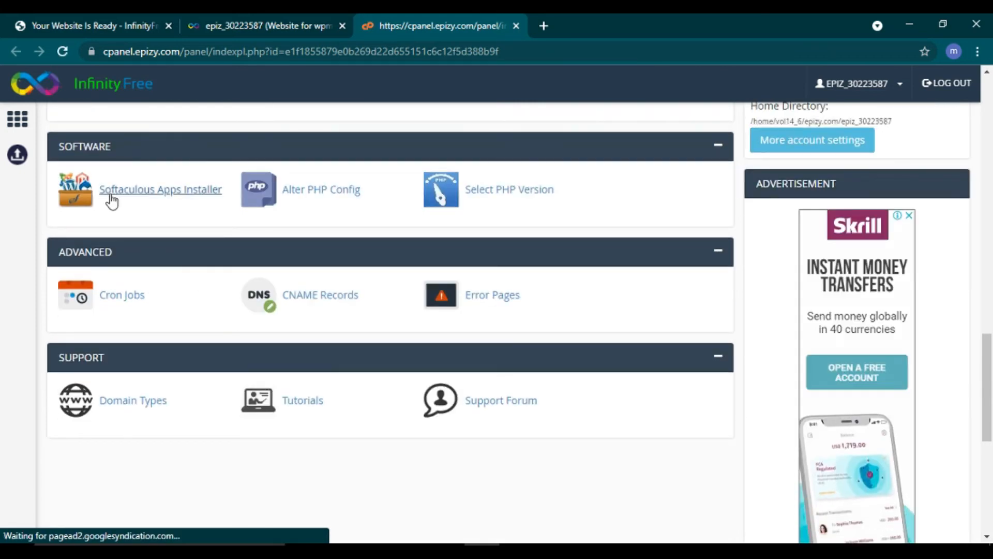
left_click(168, 196)
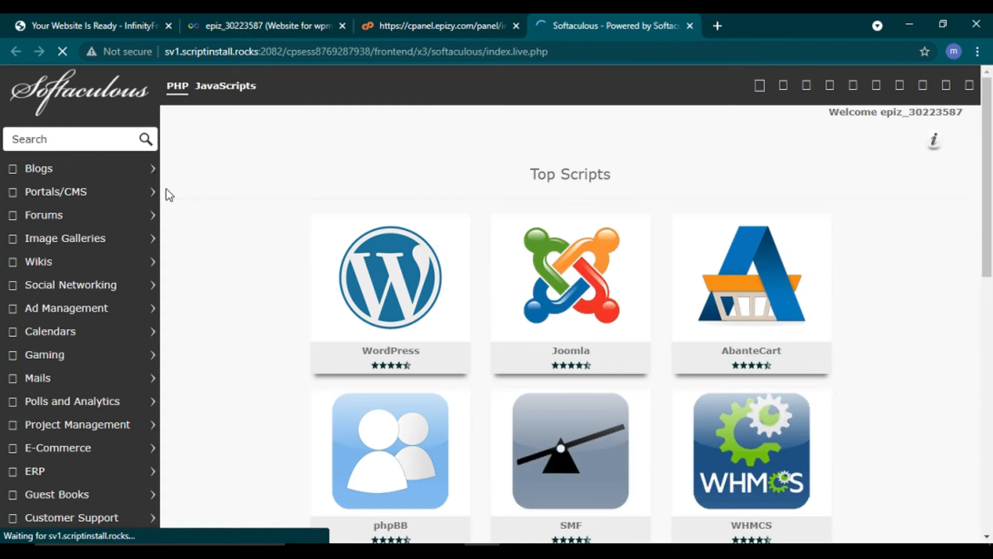
Step: After glancing at the site tab, start a WordPress install from Softaculous's Top Scripts
mouse_move(342, 311)
left_click(106, 26)
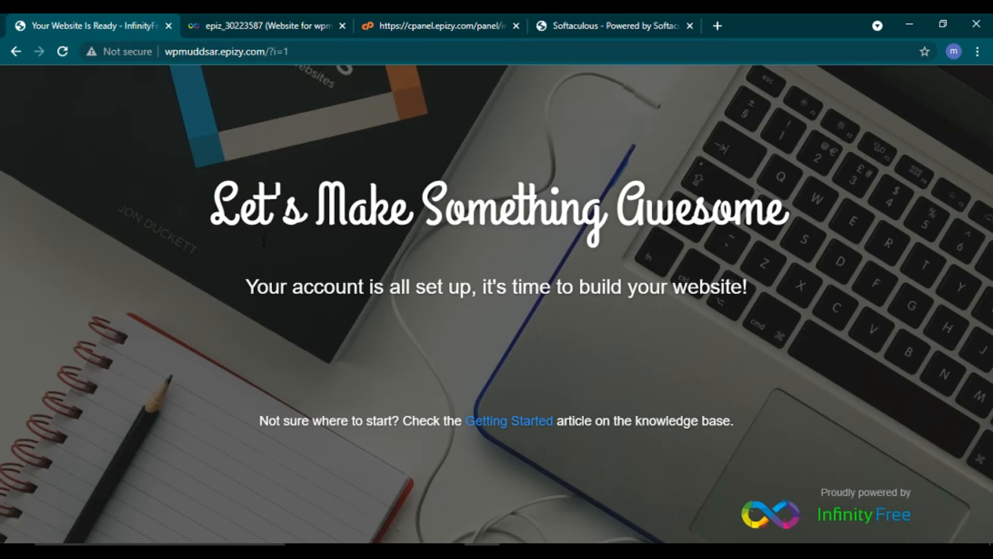
left_click(588, 23)
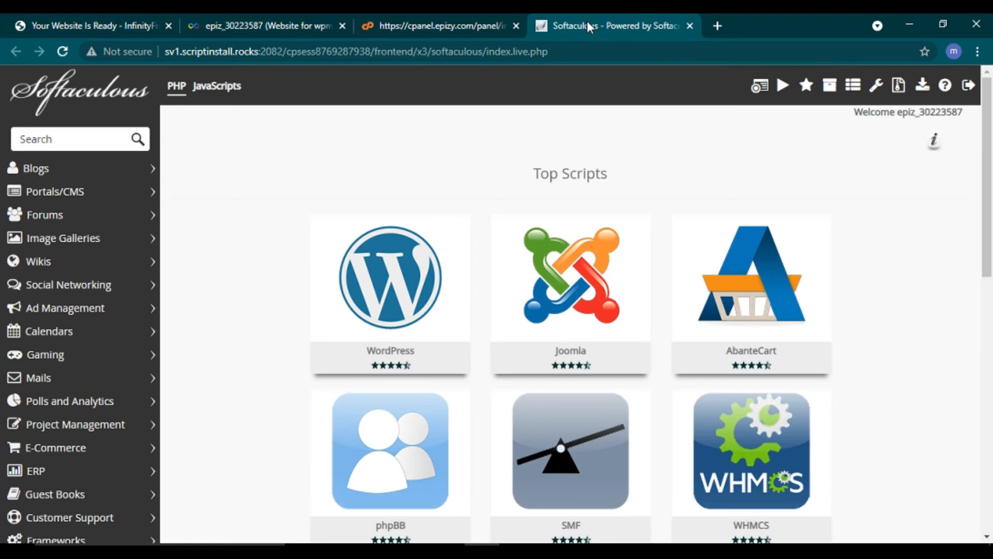
mouse_move(380, 295)
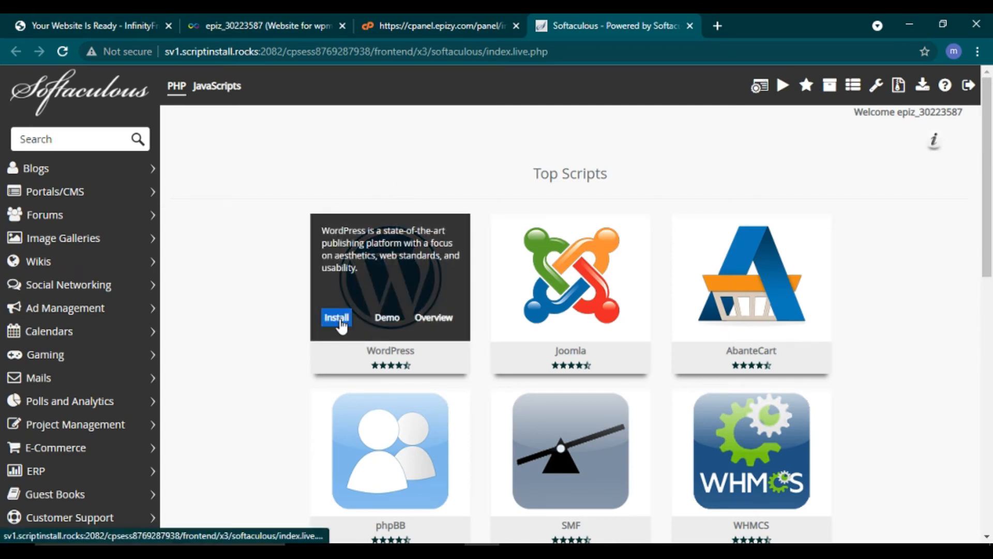
left_click(336, 318)
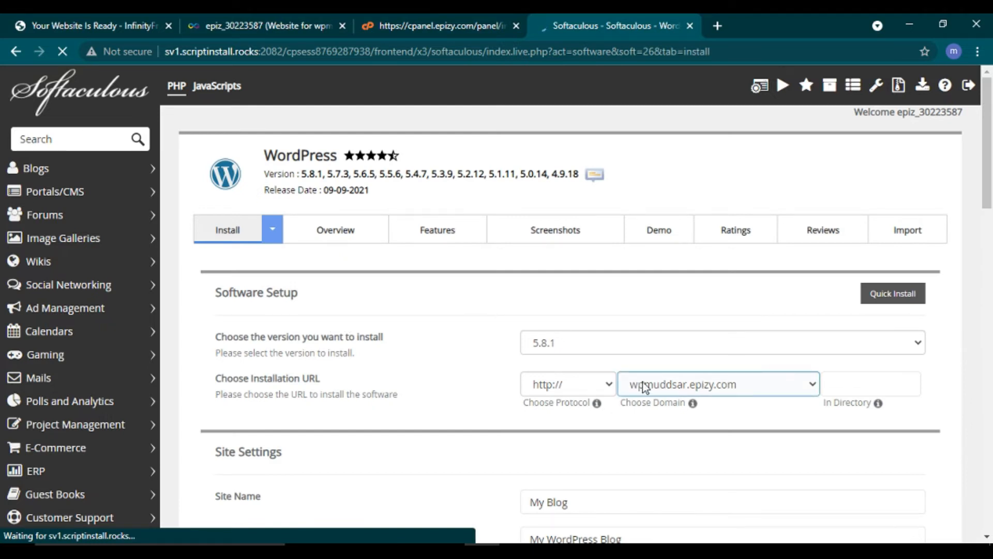
Step: Set the Site Name to Madu Web Tech and Site Description to YouTube Tutorial
left_click_drag(986, 538, 985, 538)
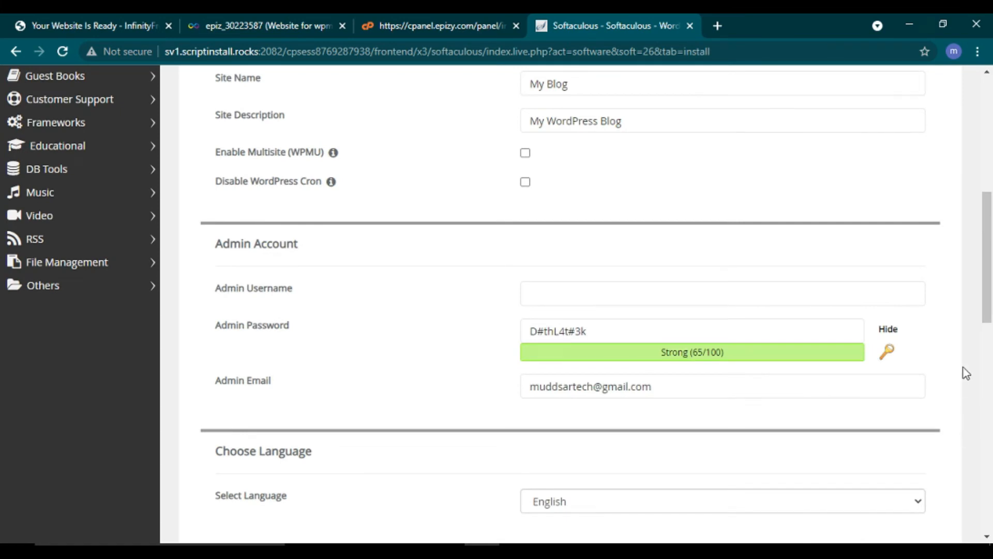
left_click_drag(988, 310, 971, 199)
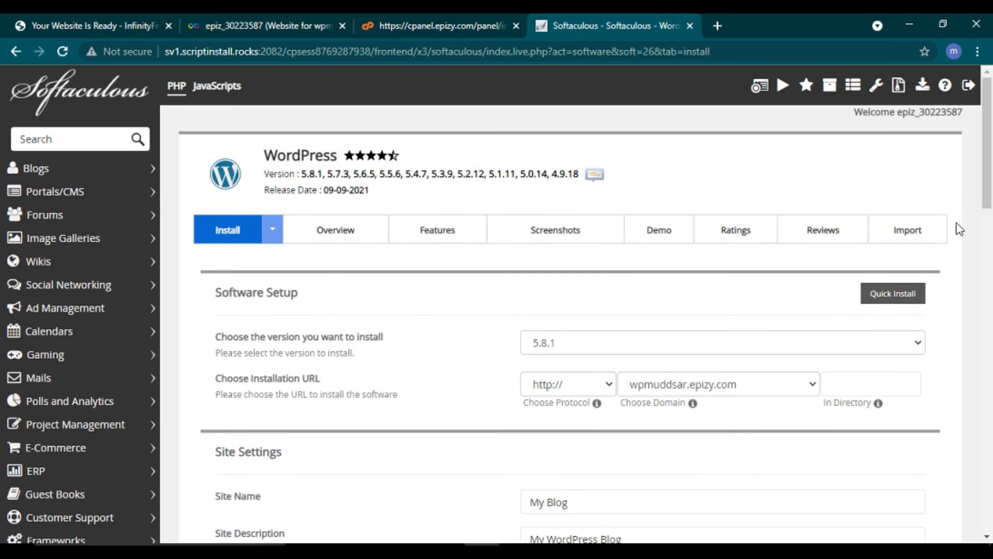
scroll(959, 230, "down", 5)
left_click(570, 271)
key("BackSpace")
key("BackSpace")
key("BackSpace")
key("BackSpace")
key("BackSpace")
key("BackSpace")
key("BackSpace")
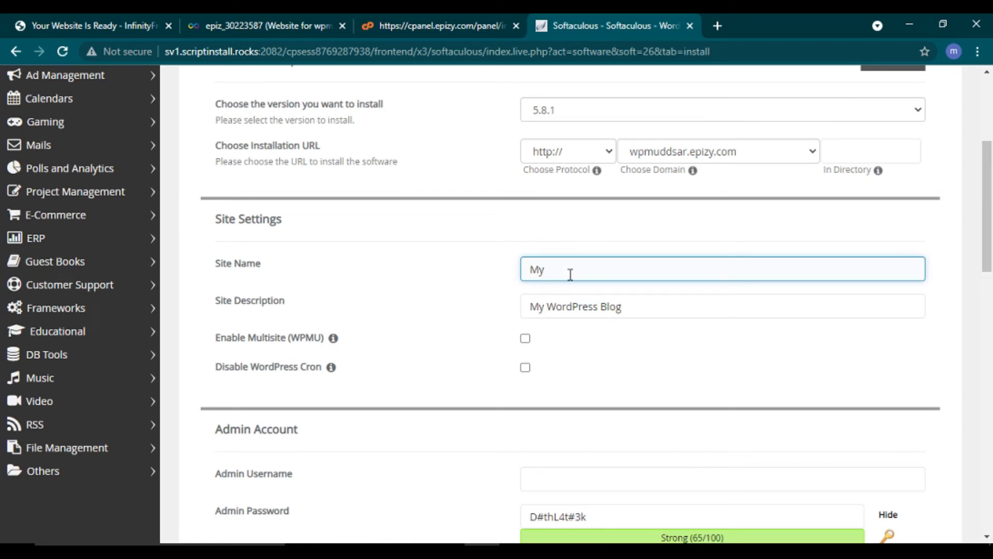
left_click(571, 274)
left_click(569, 300)
left_click(620, 309)
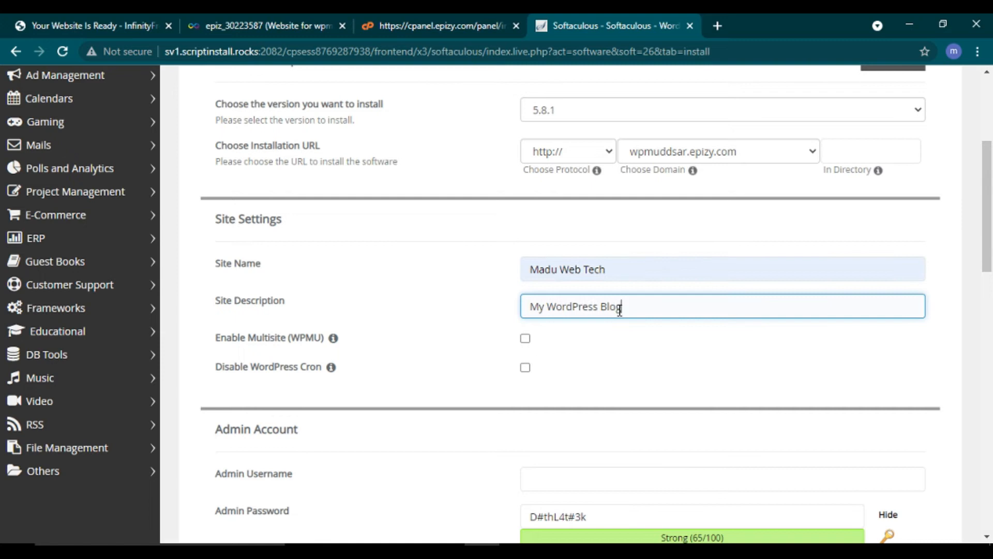
key("BackSpace")
key("BackSpace")
key("BackSpace")
key("BackSpace")
key("BackSpace")
key("BackSpace")
key("BackSpace")
key("BackSpace")
key("BackSpace")
key("BackSpace")
key("BackSpace")
key("BackSpace")
key("BackSpace")
key("BackSpace")
key("BackSpace")
key("BackSpace")
key("BackSpace")
left_click(619, 308)
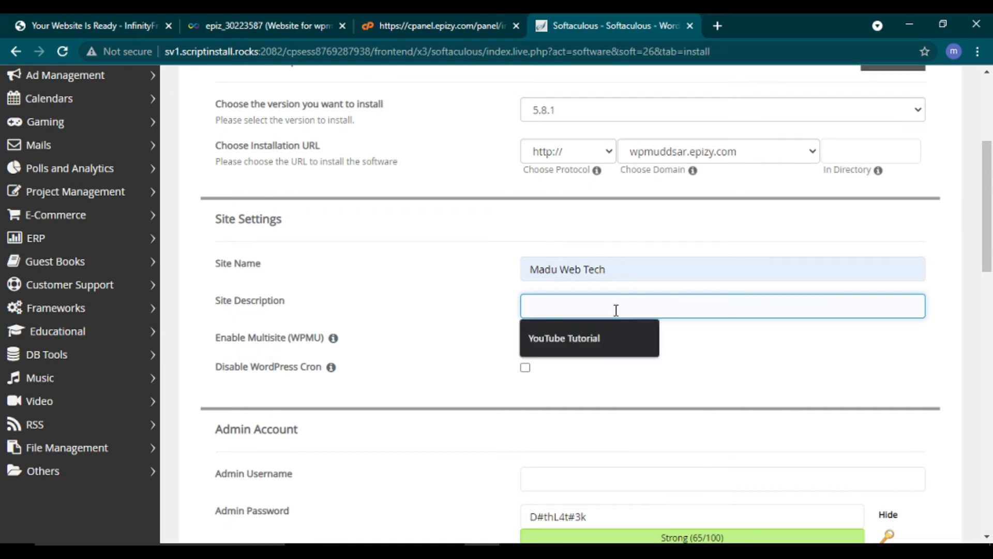
left_click(596, 345)
left_click(614, 340)
Step: Enter the admin username and replace the generated admin password with a new one
scroll(614, 340, "down", 1)
scroll(615, 340, "down", 2)
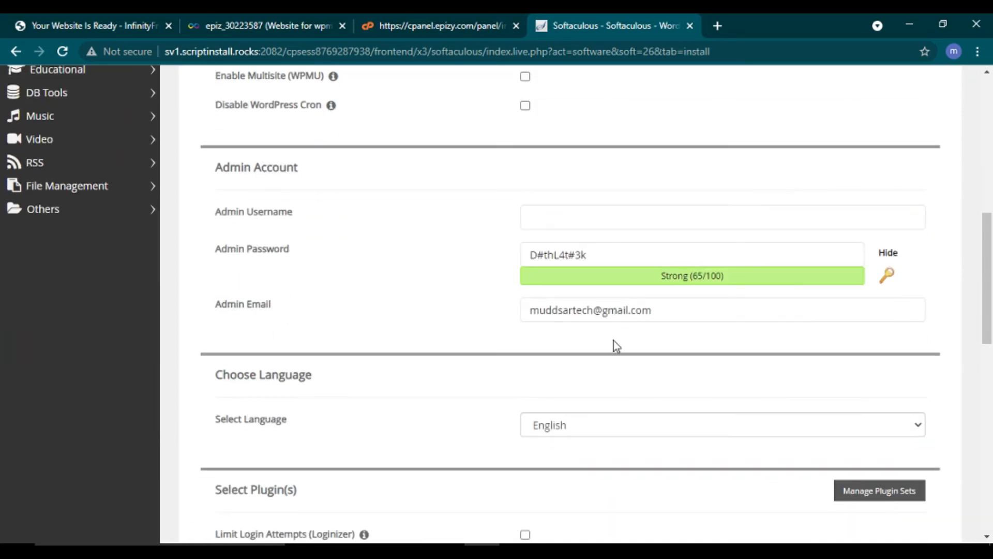
left_click(576, 218)
type("admin")
left_click(593, 253)
key("BackSpace")
key("BackSpace")
key("BackSpace")
key("BackSpace")
key("BackSpace")
key("BackSpace")
key("BackSpace")
key("BackSpace")
key("BackSpace")
key("BackSpace")
type("admin@")
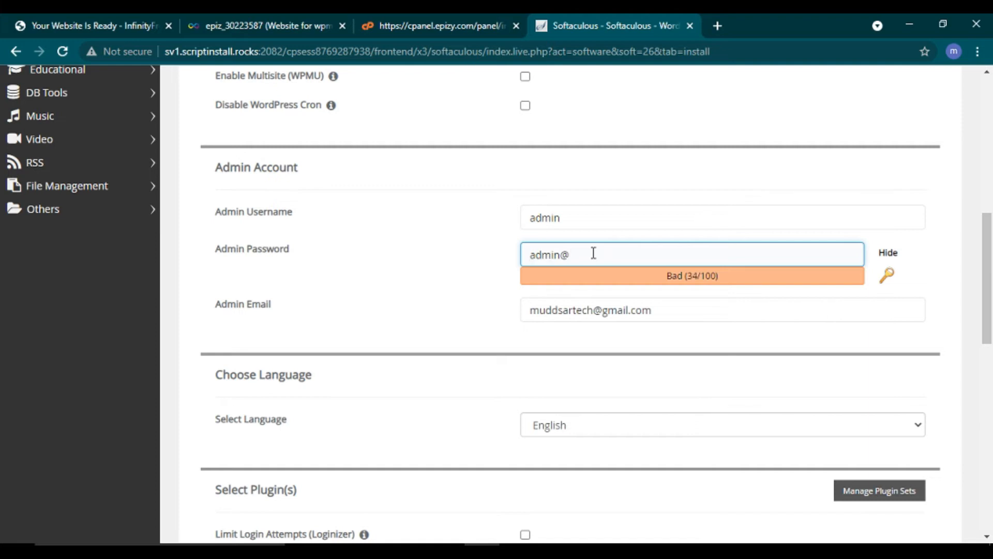
type("123")
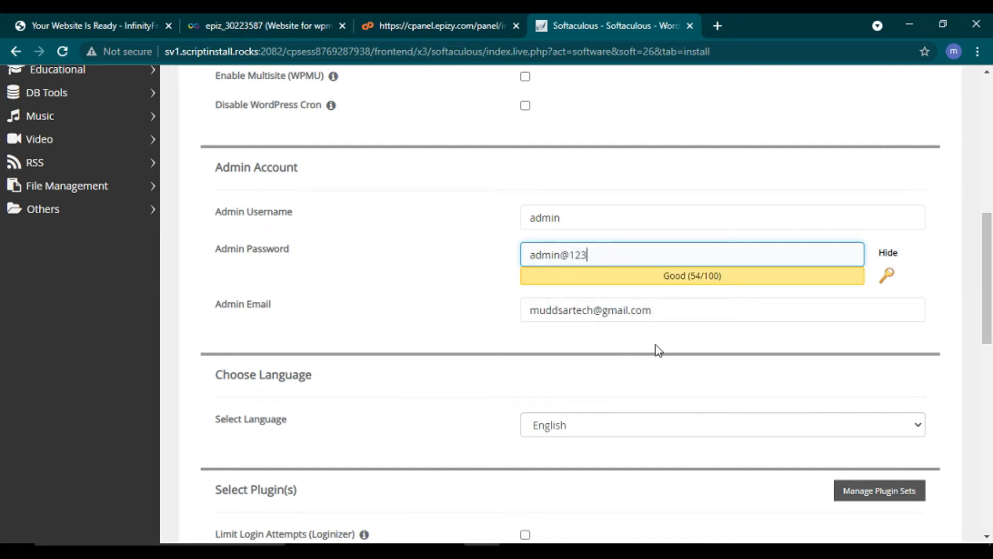
Step: Scroll to the bottom of the form and start the WordPress installation
scroll(657, 351, "down", 7)
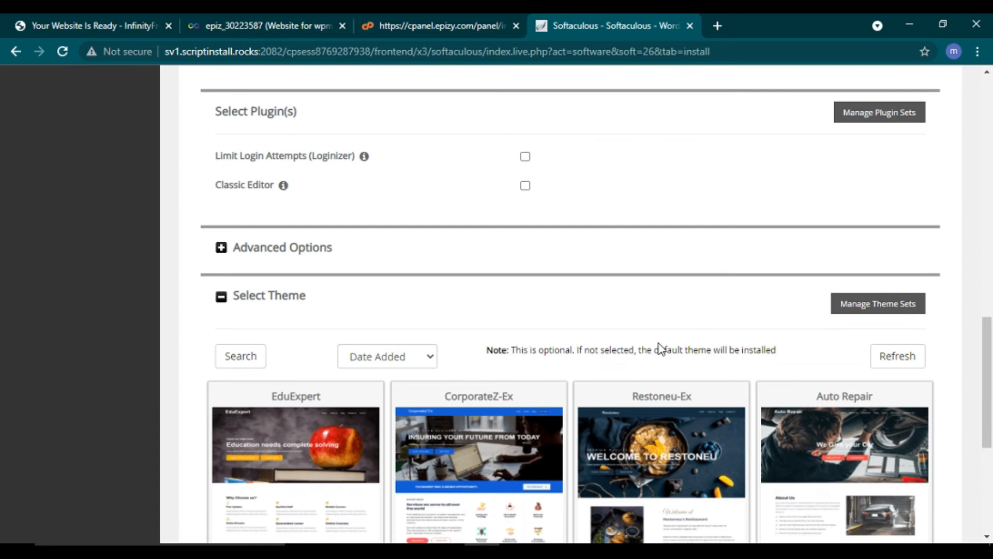
scroll(660, 350, "down", 6)
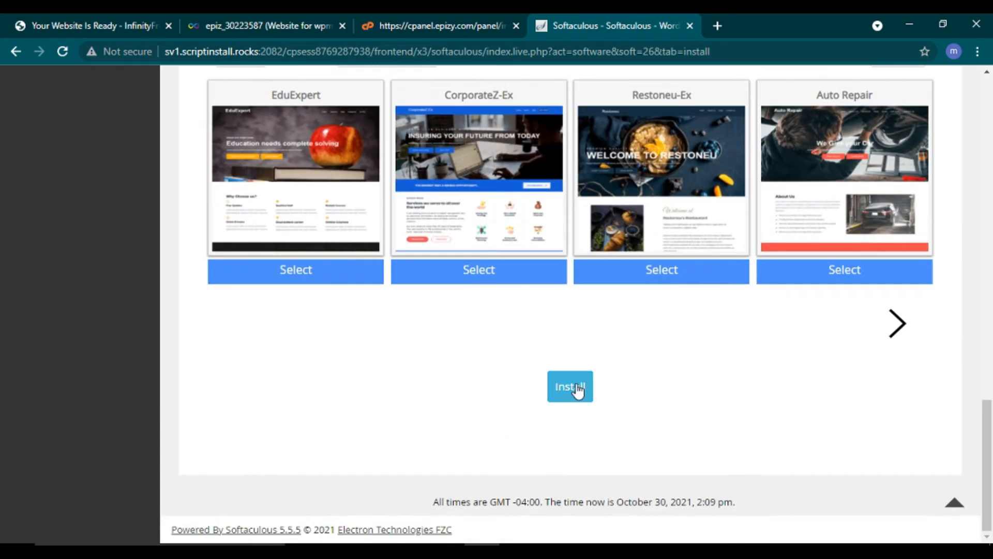
left_click(572, 387)
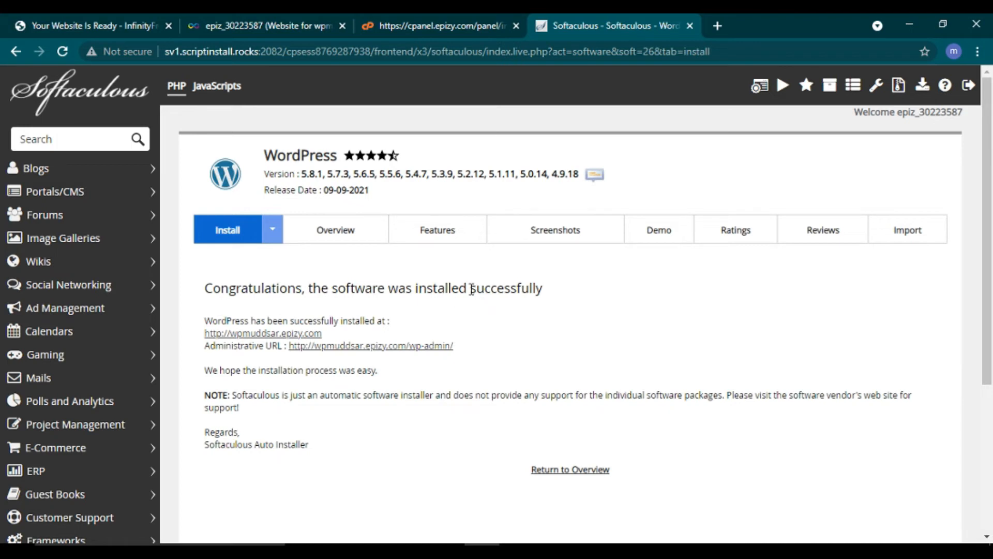
Step: Reload wpmuddsar.epizy.com on the first tab and browse the new Madu Web Tech WordPress site
left_click(101, 30)
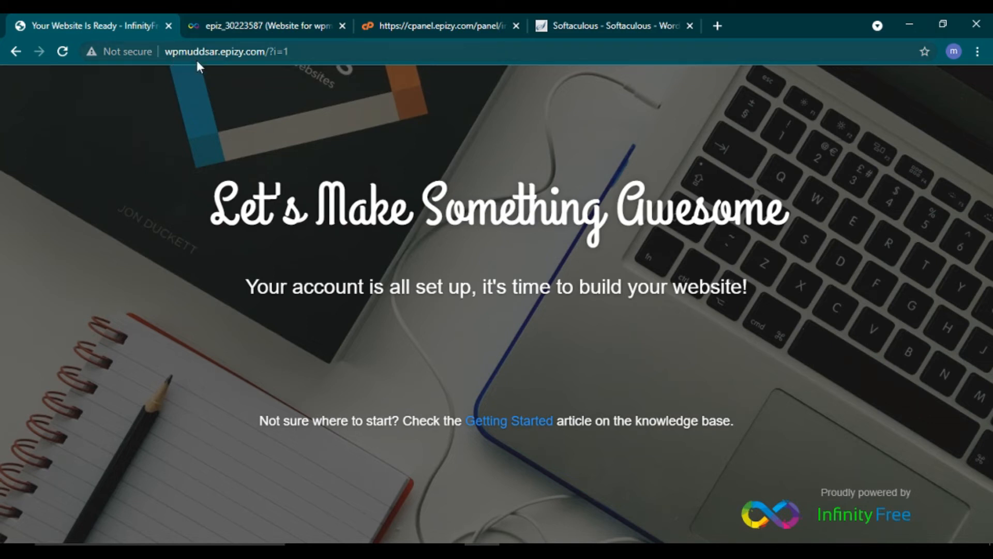
left_click(62, 51)
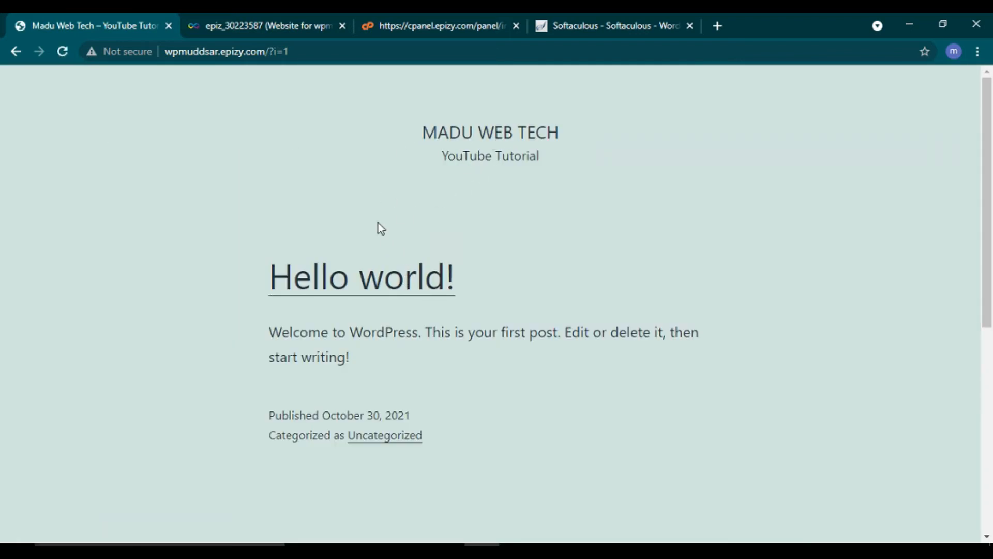
scroll(380, 226, "down", 10)
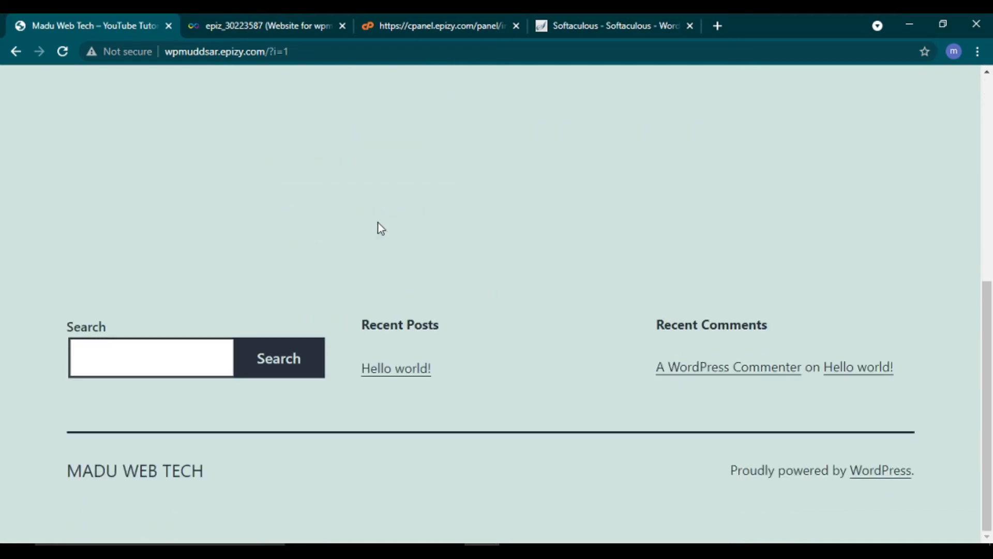
scroll(378, 223, "up", 10)
scroll(378, 224, "down", 10)
scroll(350, 168, "up", 10)
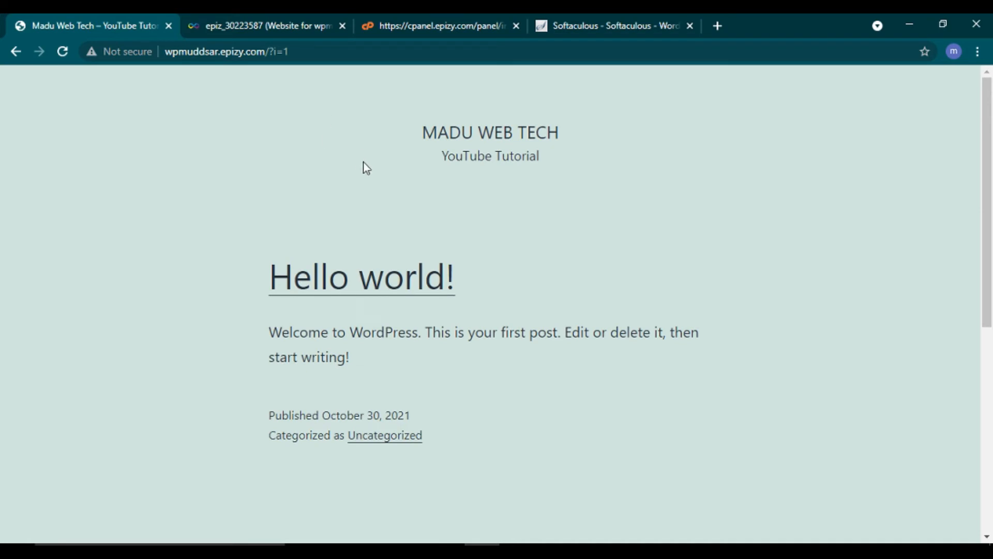
Step: Revisit the WordPress admin area, then close the Dashboard, Softaculous, cPanel and InfinityFree tabs and open a blank tab
left_click(579, 27)
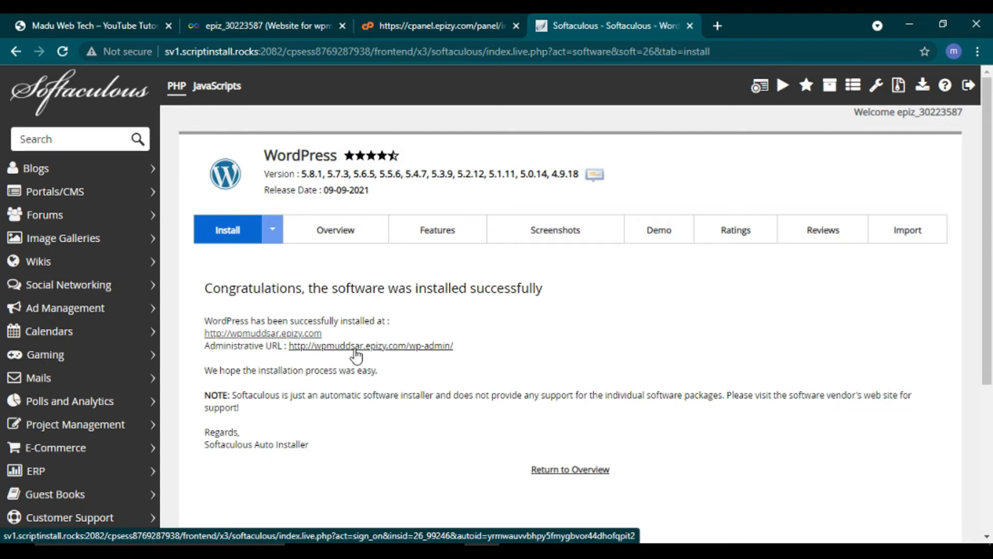
left_click(370, 347)
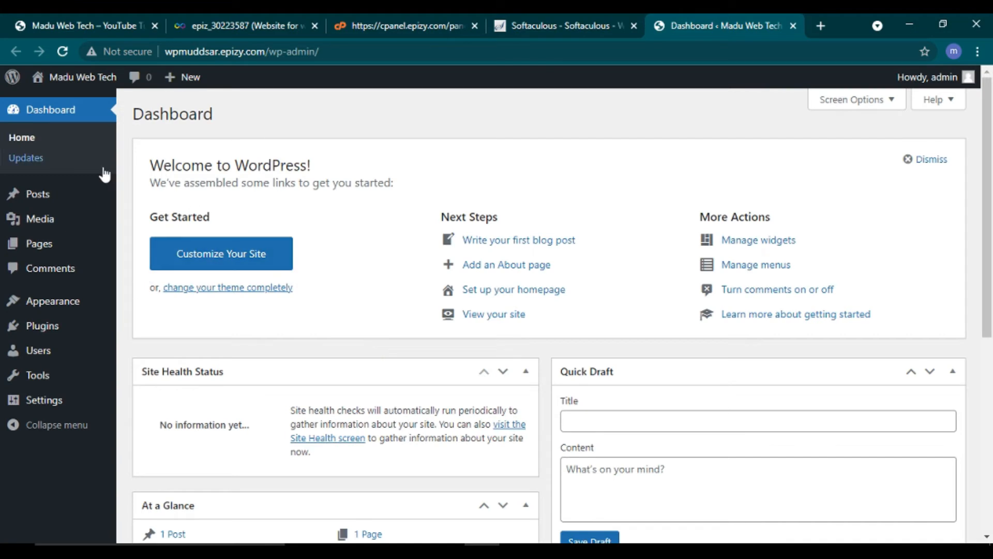
left_click(793, 26)
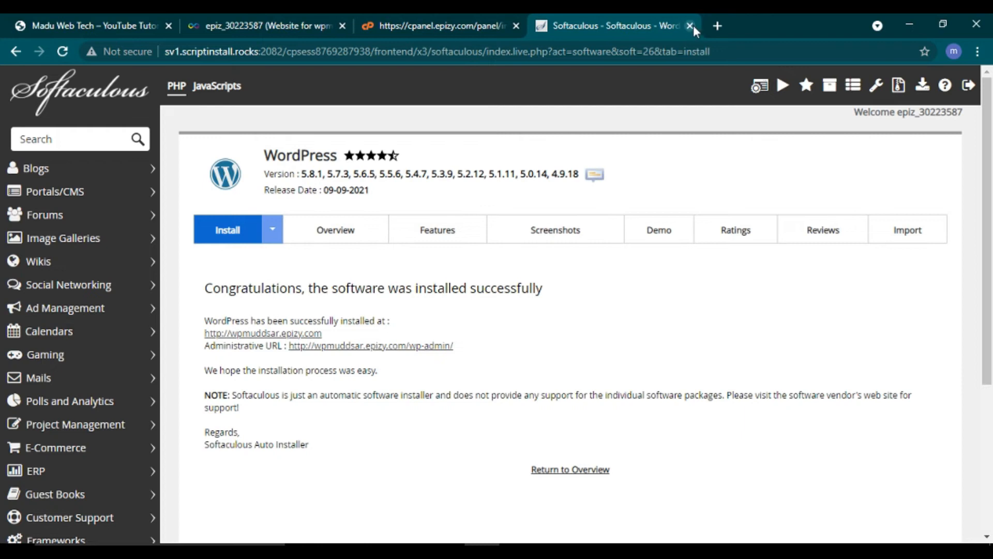
left_click(690, 25)
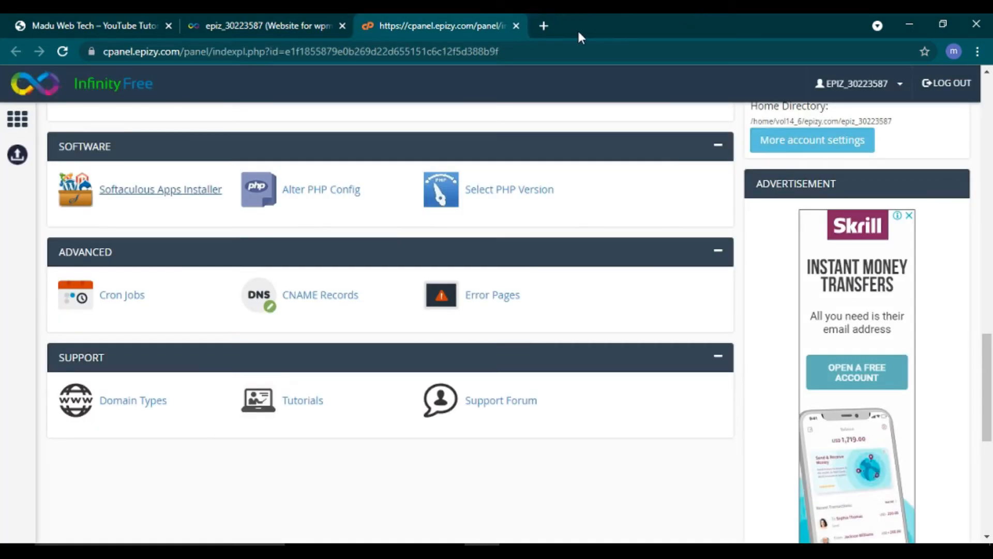
left_click(517, 25)
left_click(343, 26)
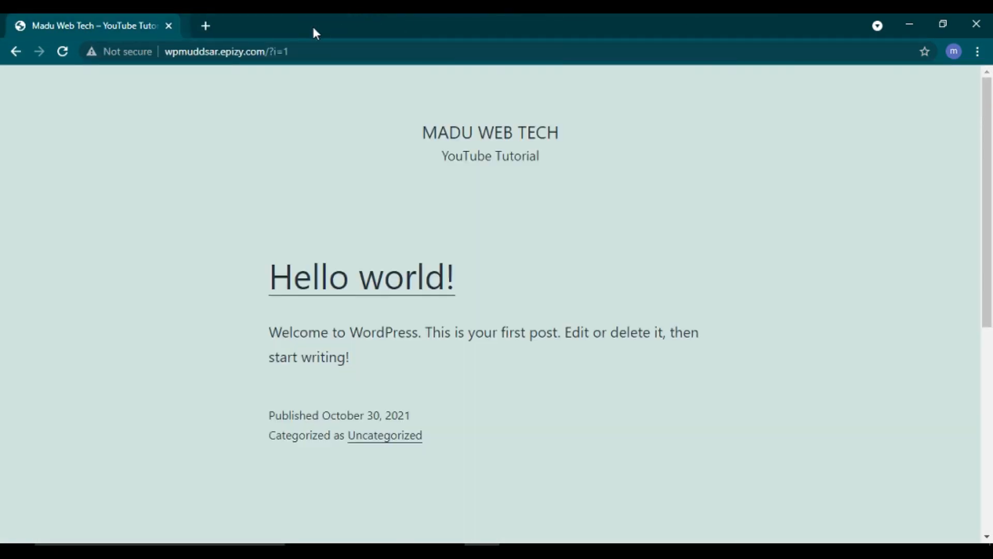
left_click(195, 25)
Step: Close the live site tab, then enter 'wpmuddsar.epizy.com' in the Google search box and copy it
left_click(169, 26)
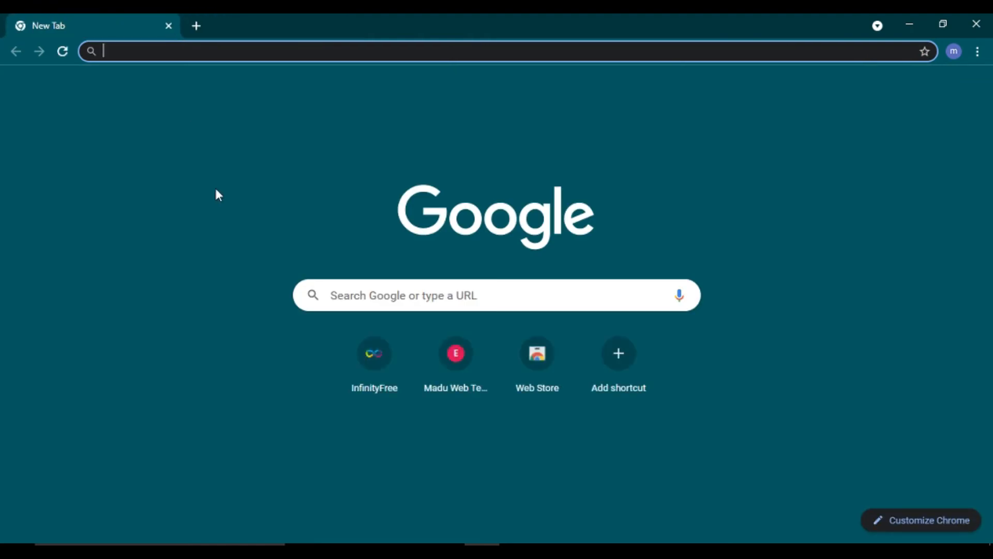
left_click(370, 298)
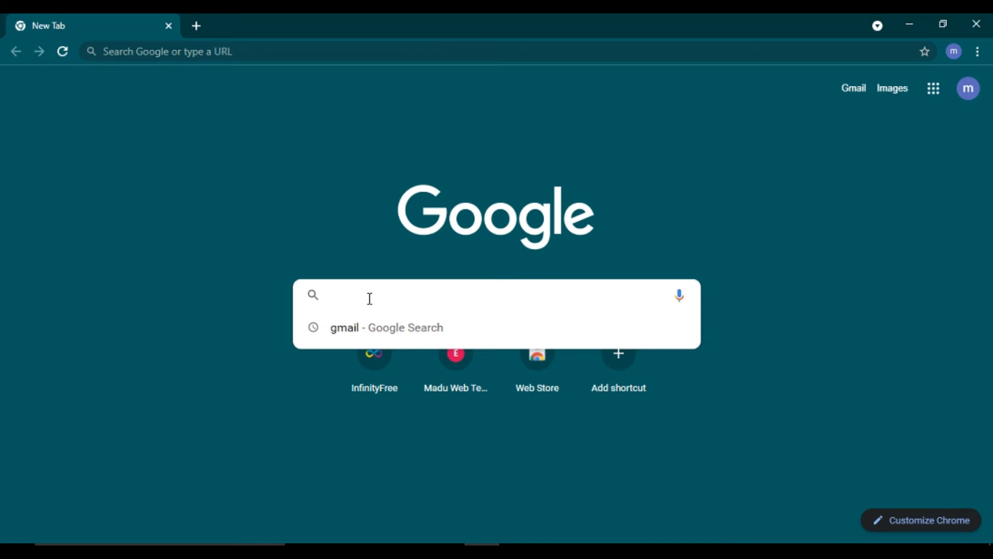
type("w")
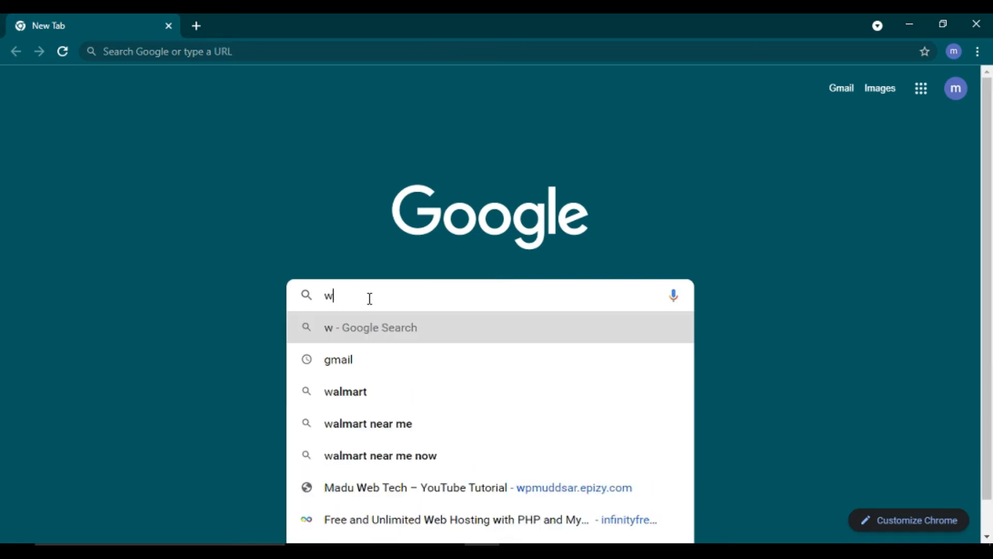
type("pmu")
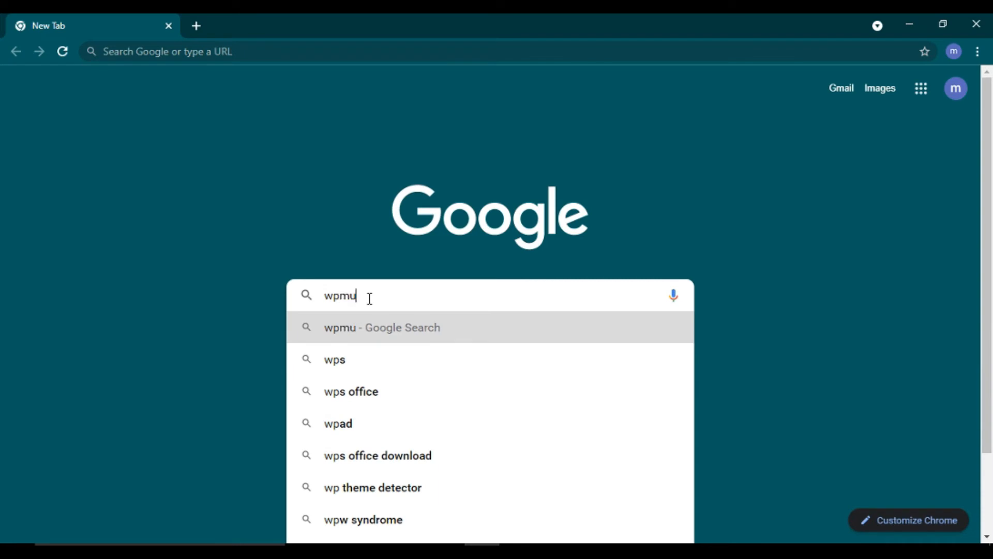
type("ddsar.epizy")
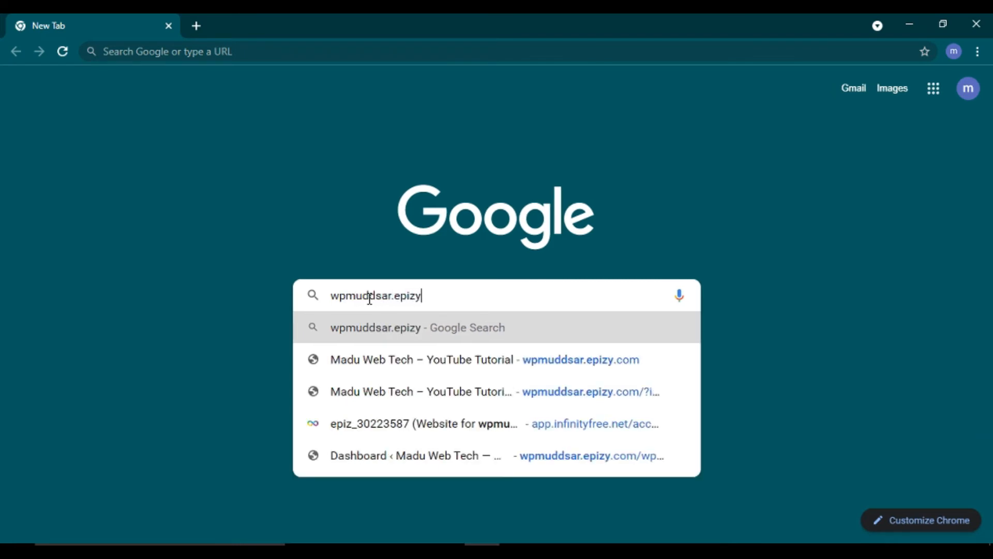
type(".com")
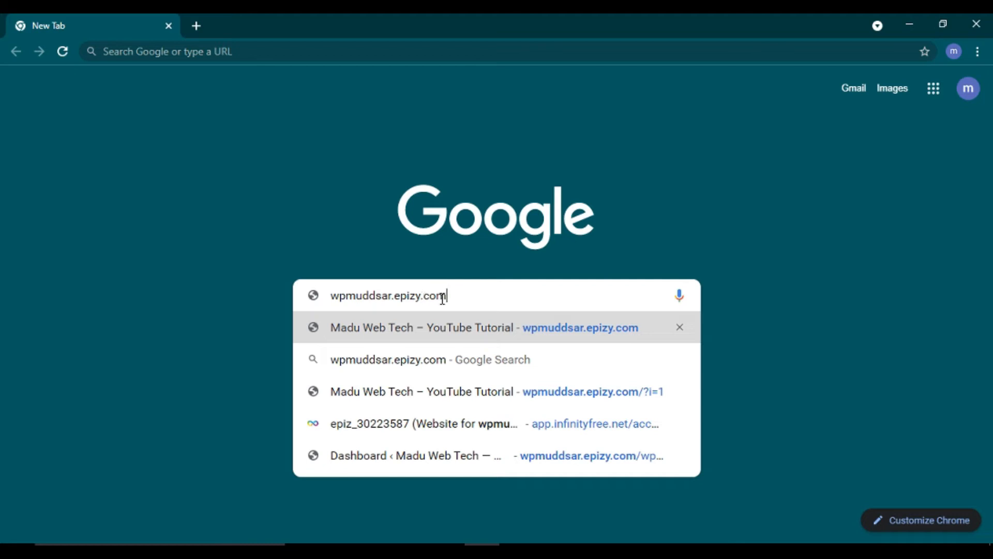
left_click_drag(453, 295, 331, 326)
key("ctrl+c")
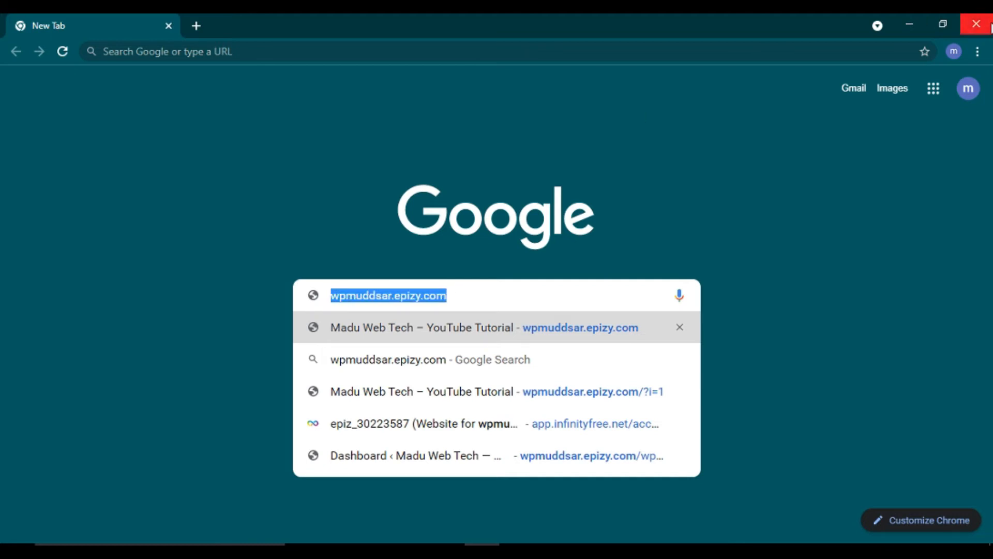
Step: Load wpmuddsar.epizy.com in a new Incognito window
left_click(978, 51)
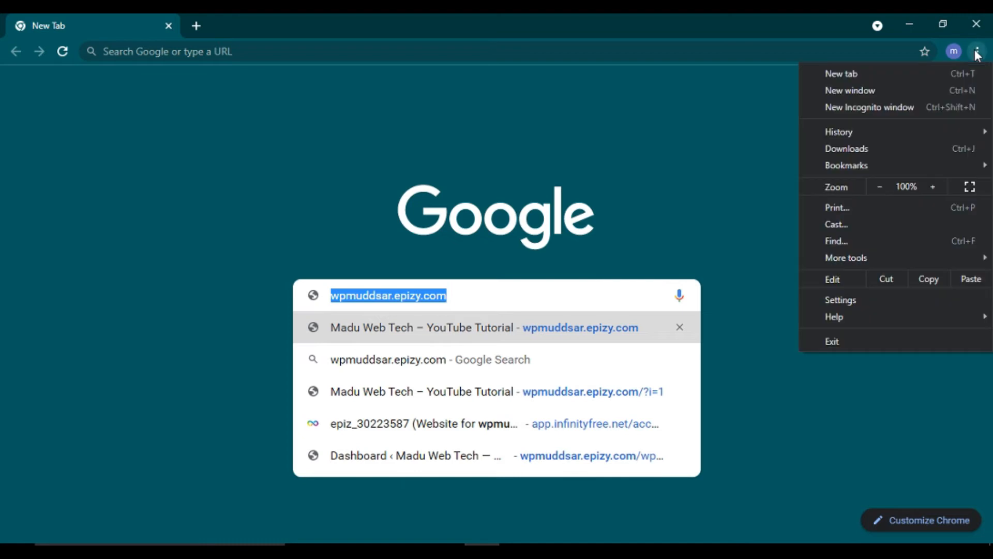
left_click(880, 109)
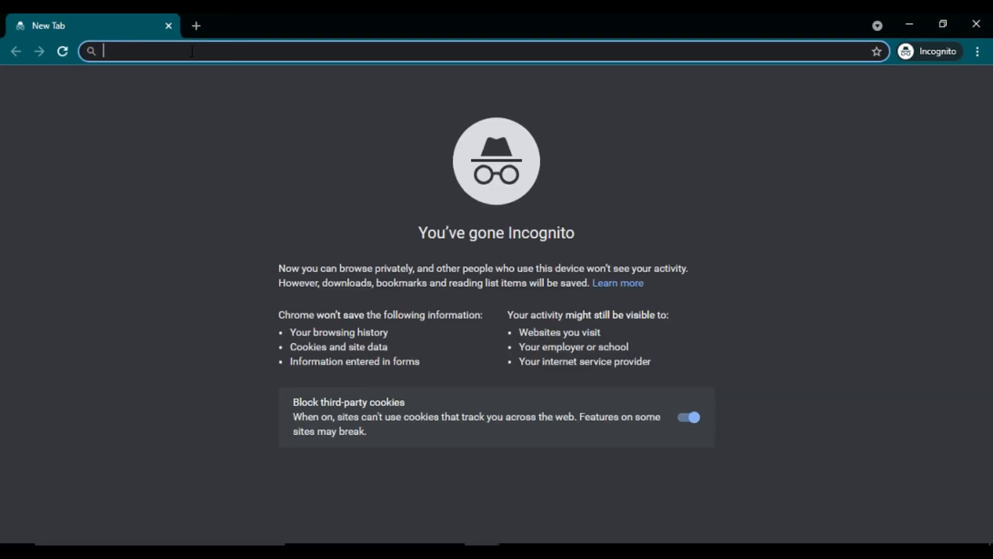
key("ctrl+v")
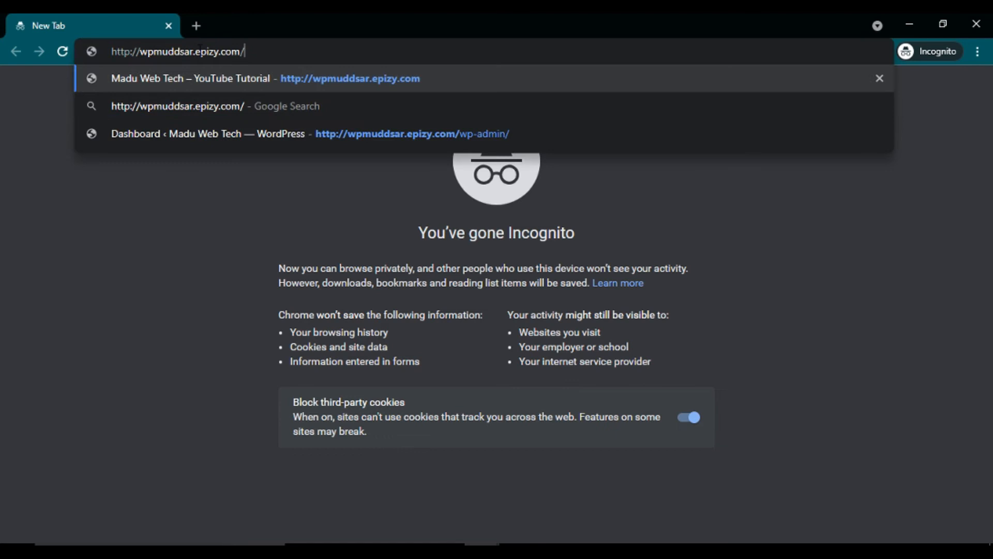
key("Return")
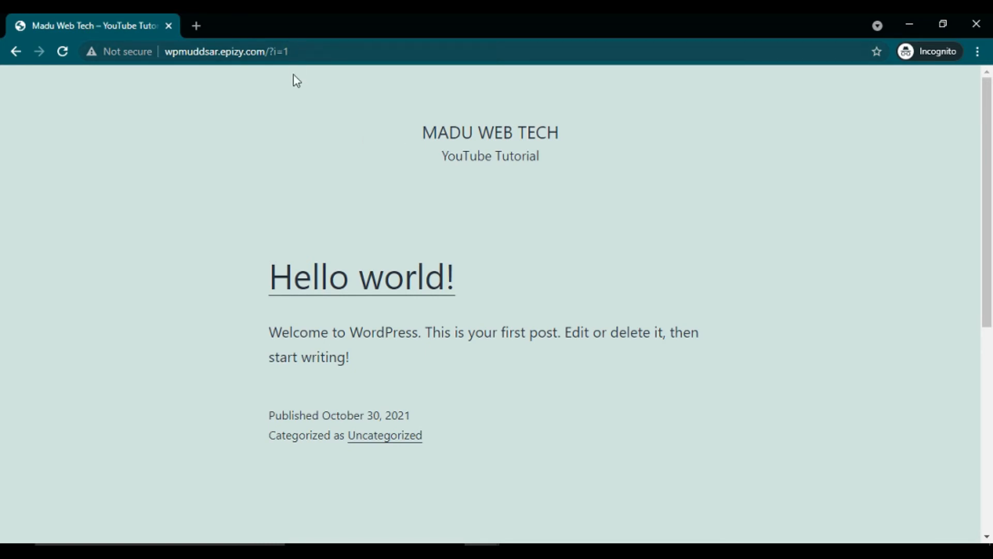
Step: Change the site address's ?i=1 ending to wp-admin to reach the WordPress login page
scroll(989, 381, "down", 8)
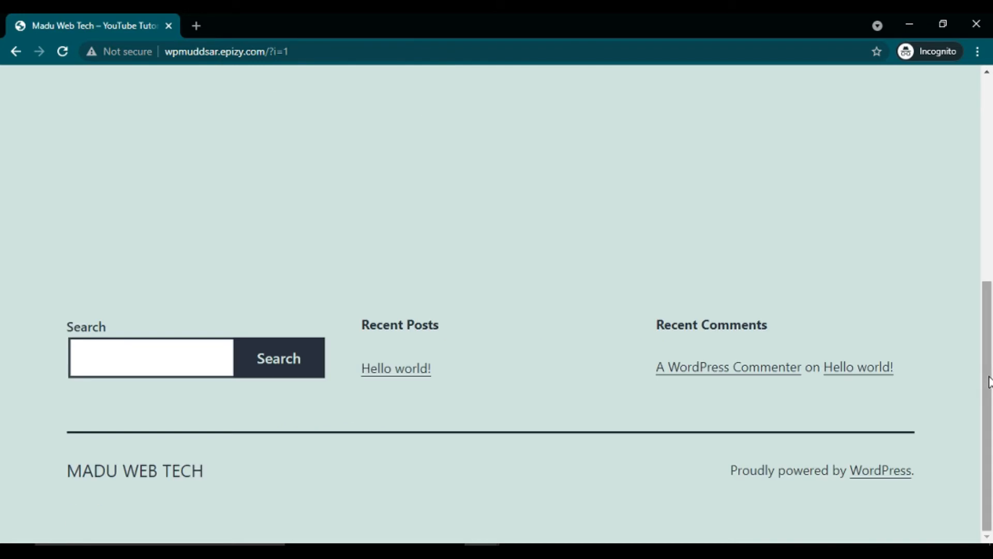
left_click(989, 147)
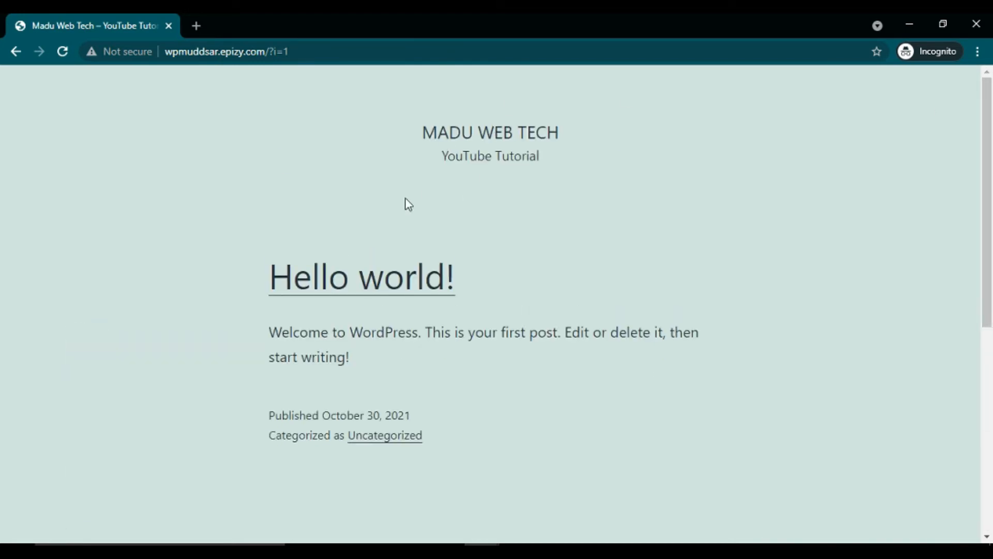
left_click(321, 52)
left_click(320, 52)
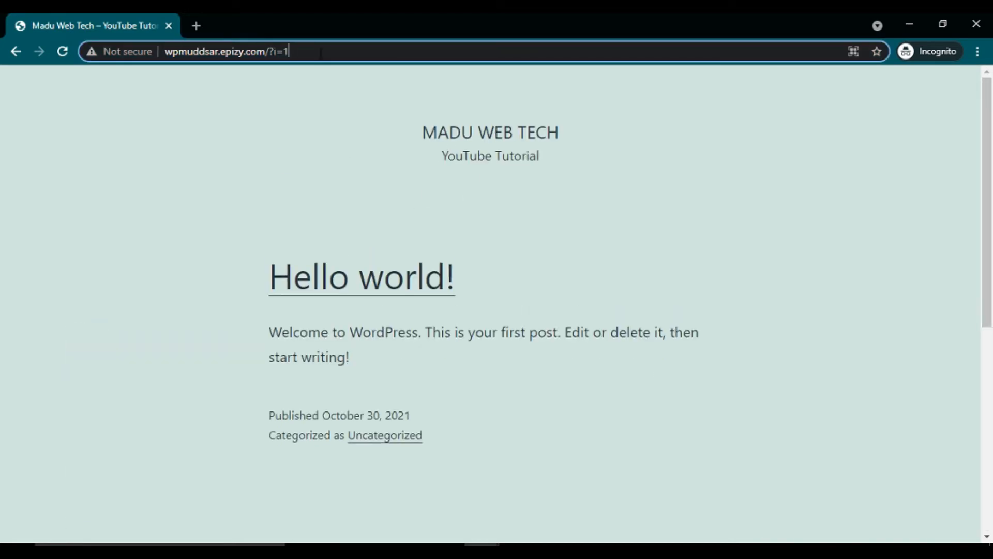
key("BackSpace")
key("BackSpace")
key("BackSpace")
key("BackSpace")
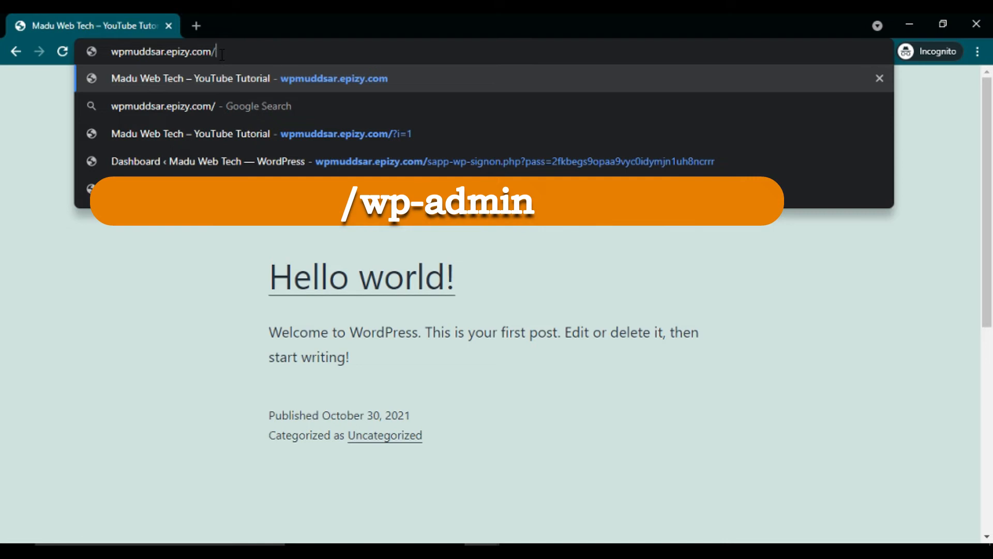
type("wp")
type("-")
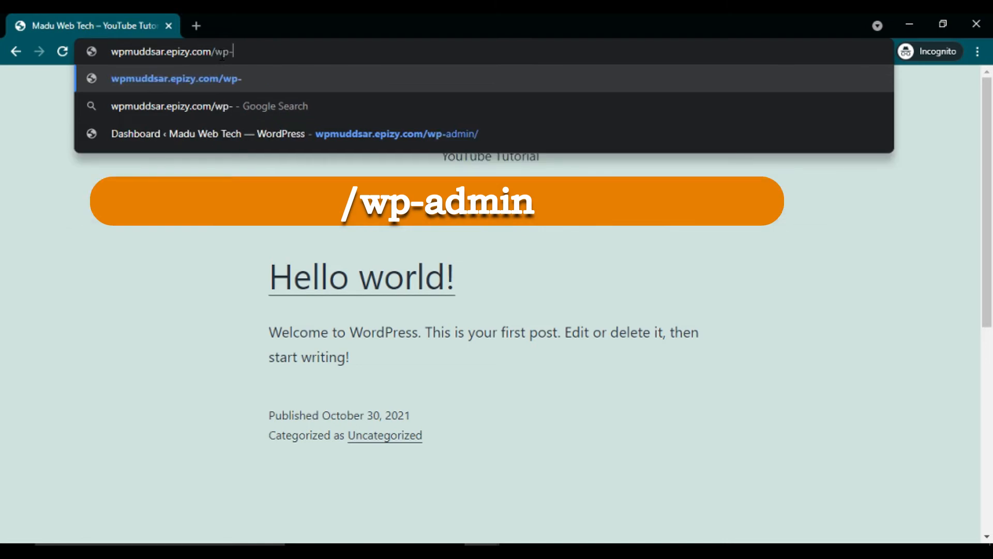
type("admin")
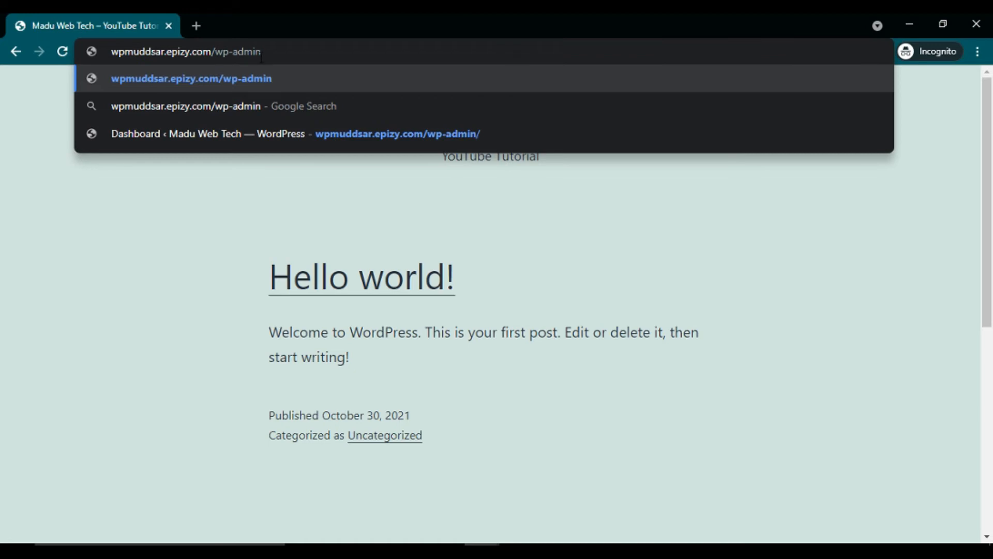
key("Return")
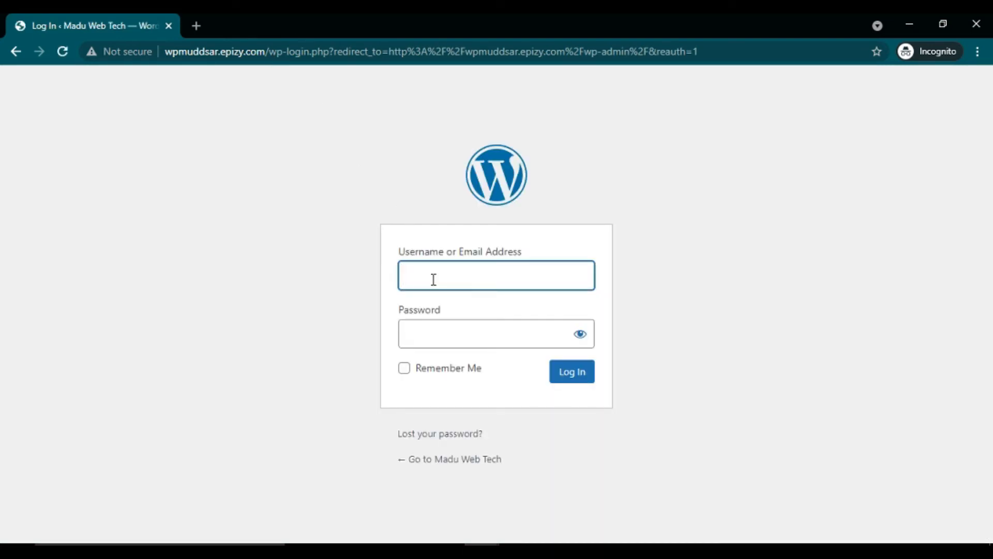
Step: Enter the administrator username and password, showing the password in plain text
type("admin")
left_click(434, 335)
type("•")
left_click(580, 335)
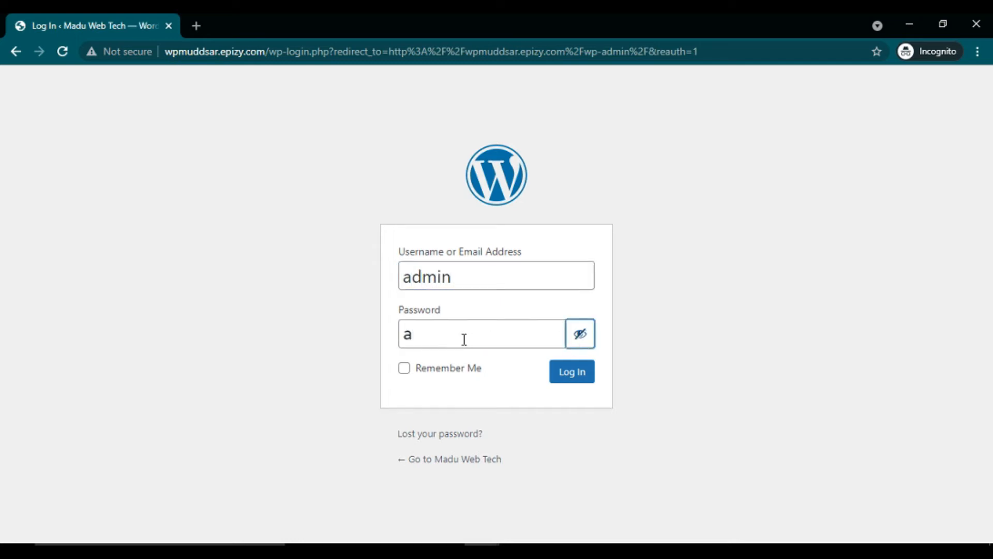
type("dmin@123")
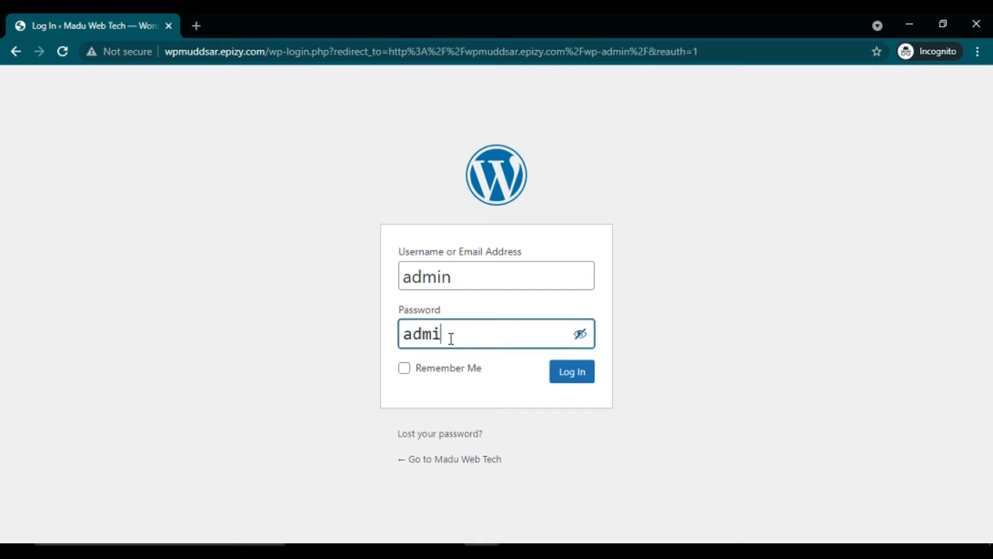
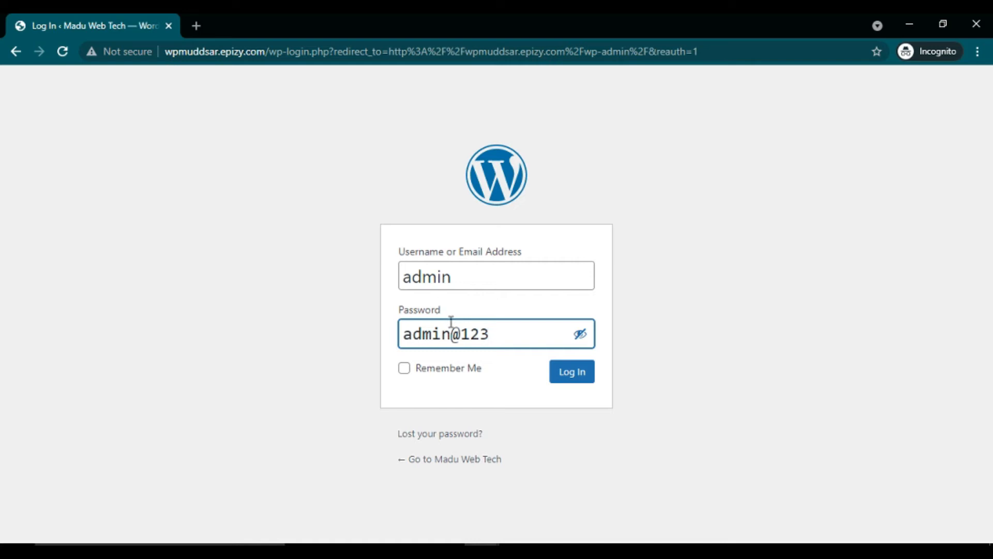
Step: Log in to the Madu Web Tech site's WordPress admin Dashboard
left_click(569, 378)
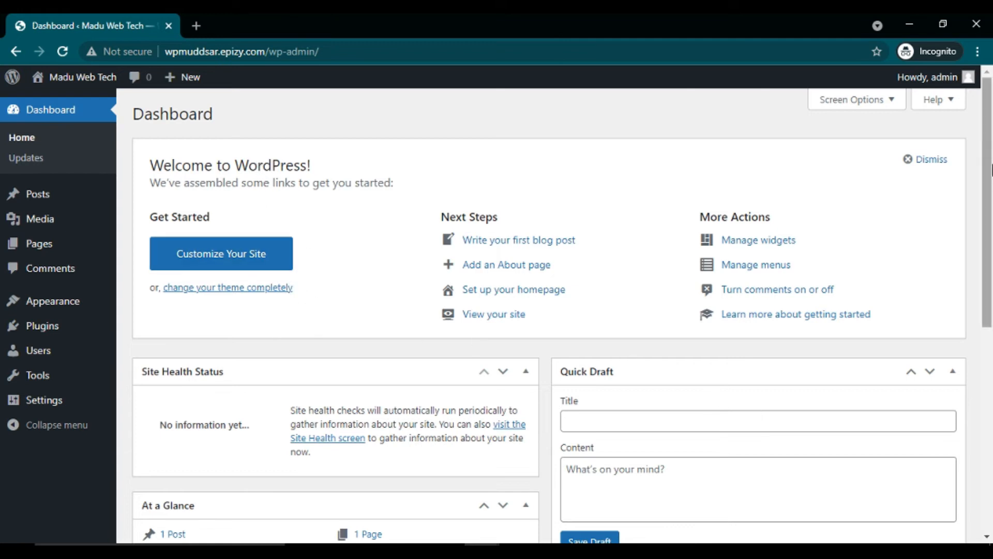
Step: In Screen Options, hide Site Health Status, At a Glance, Activity, Quick Draft, Events and News, and Welcome
left_click(895, 103)
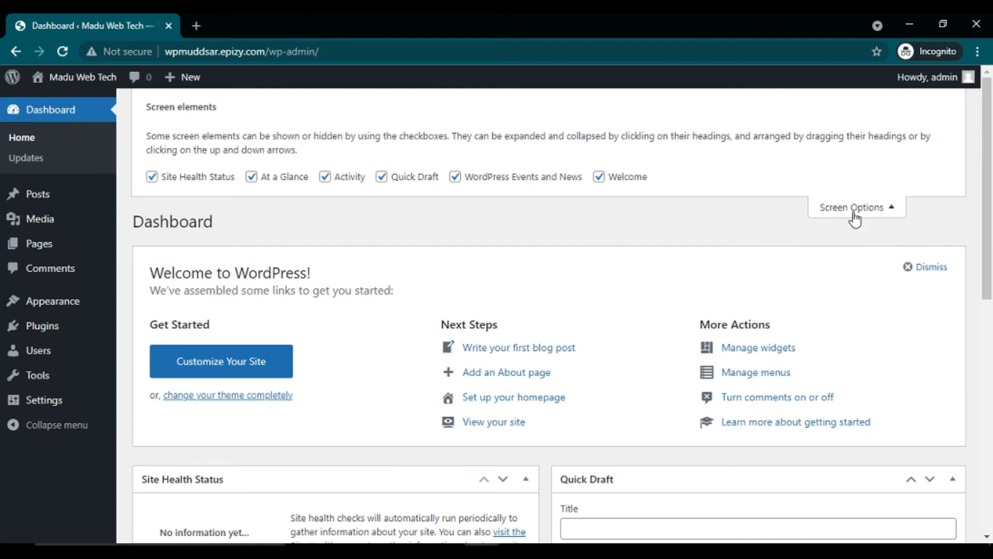
left_click(152, 176)
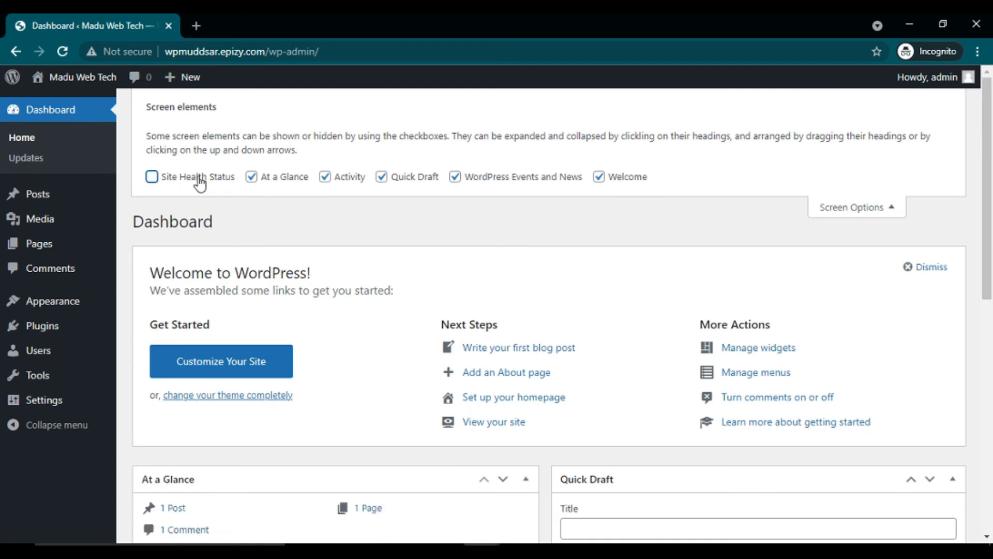
left_click(253, 178)
left_click(339, 181)
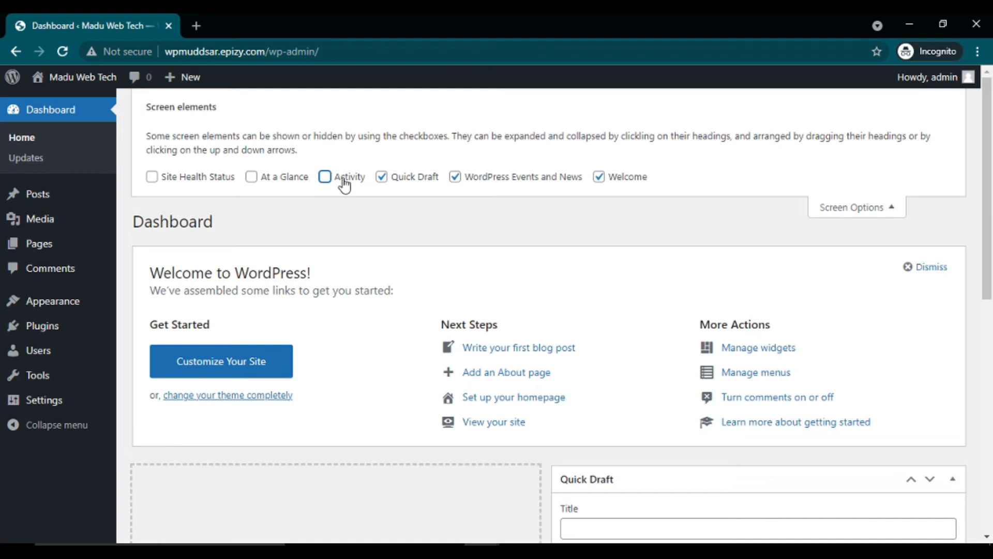
left_click(382, 178)
left_click(458, 179)
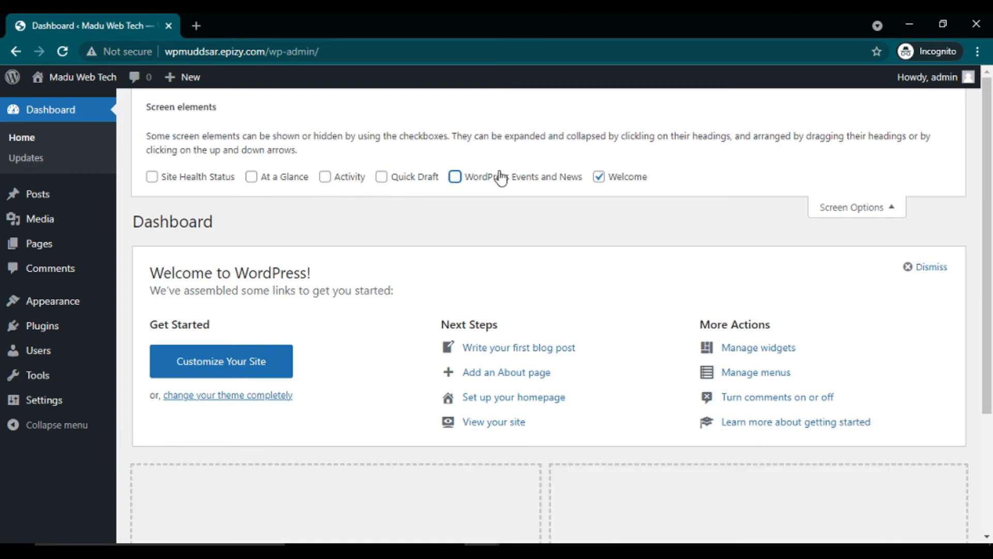
left_click(599, 177)
left_click(878, 206)
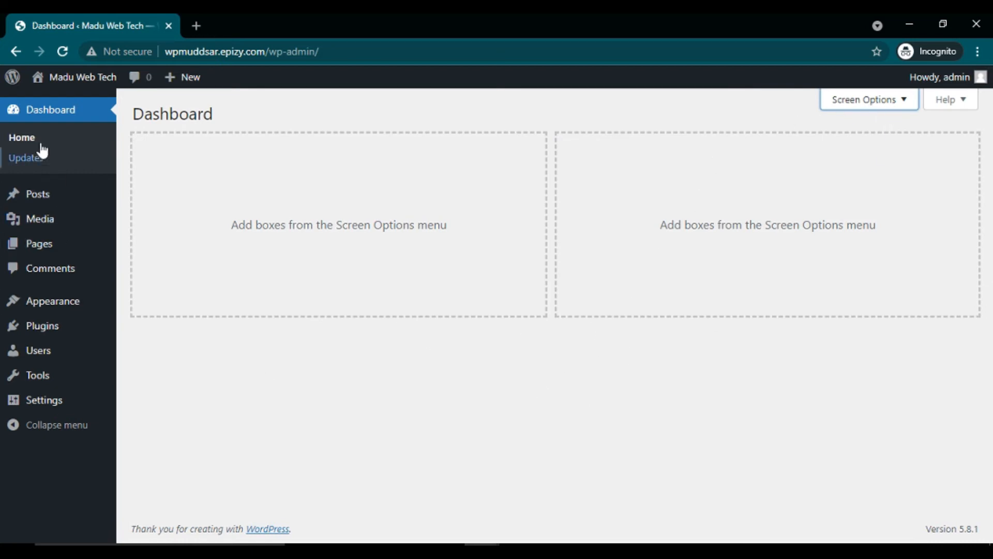
mouse_move(37, 308)
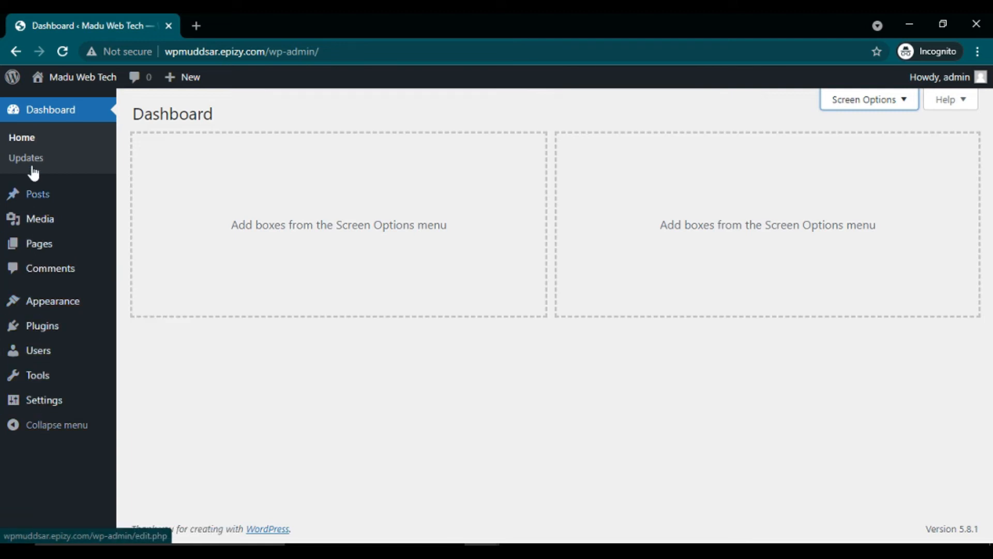
mouse_move(31, 203)
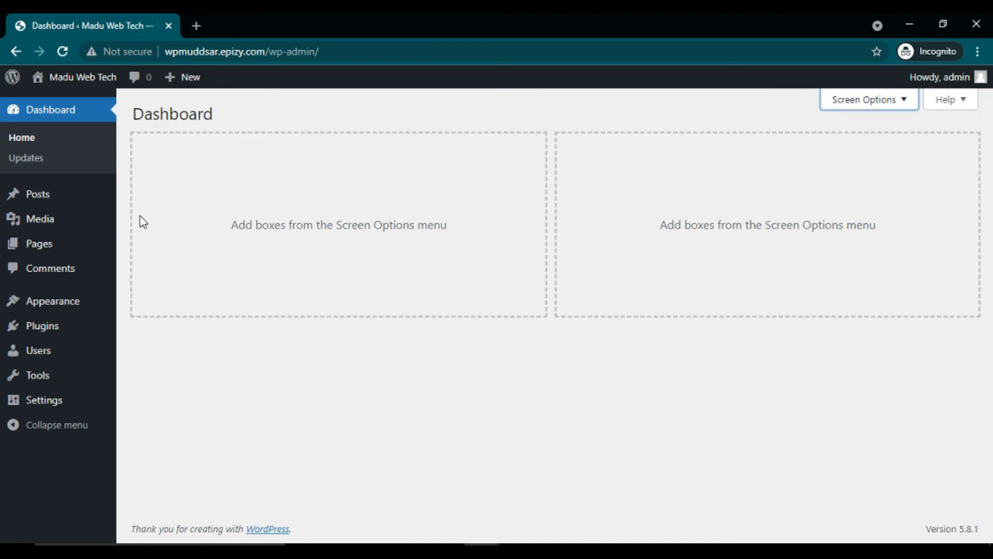
Step: Load wpmuddsar.epizy.com's Hello world! front page in a second tab beside the Dashboard
left_click(196, 26)
type("wp")
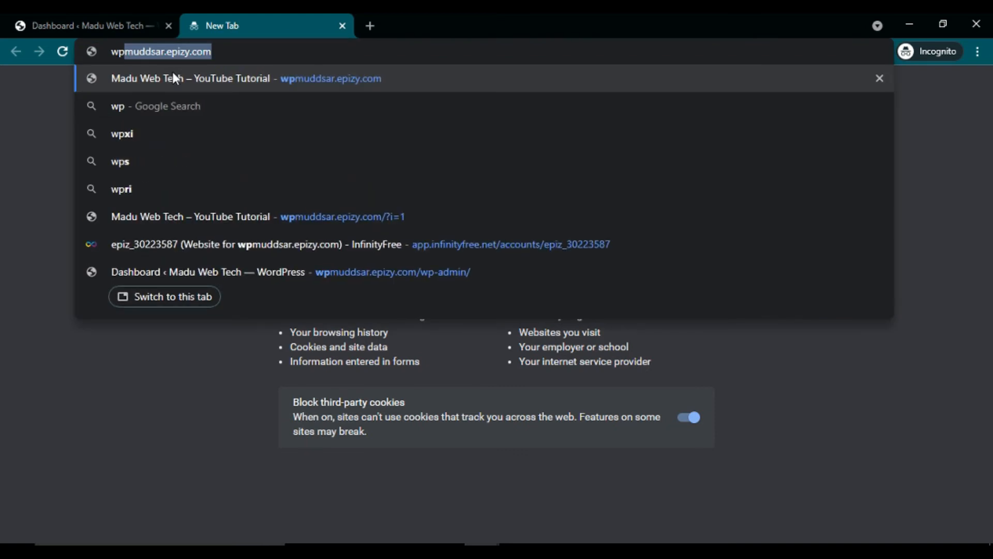
left_click(173, 78)
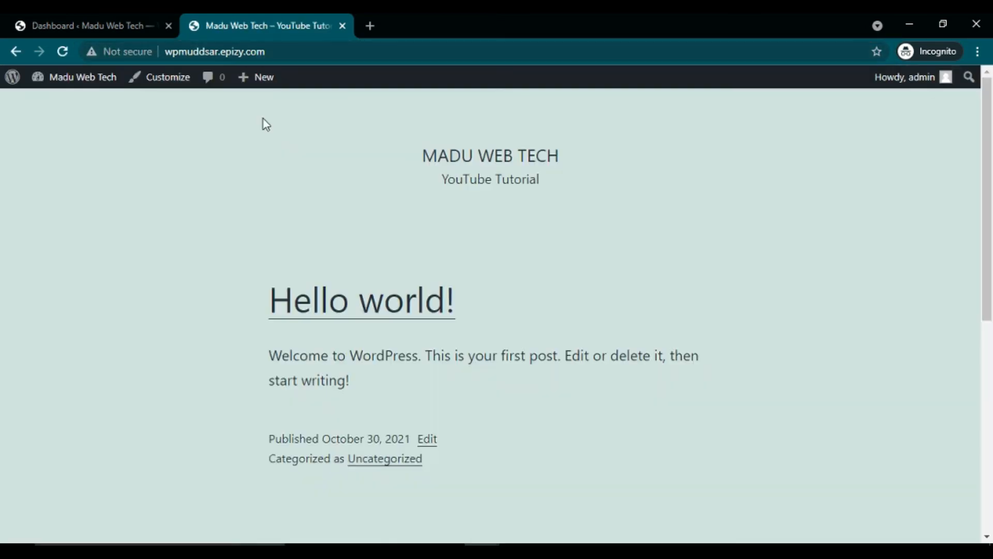
left_click(94, 20)
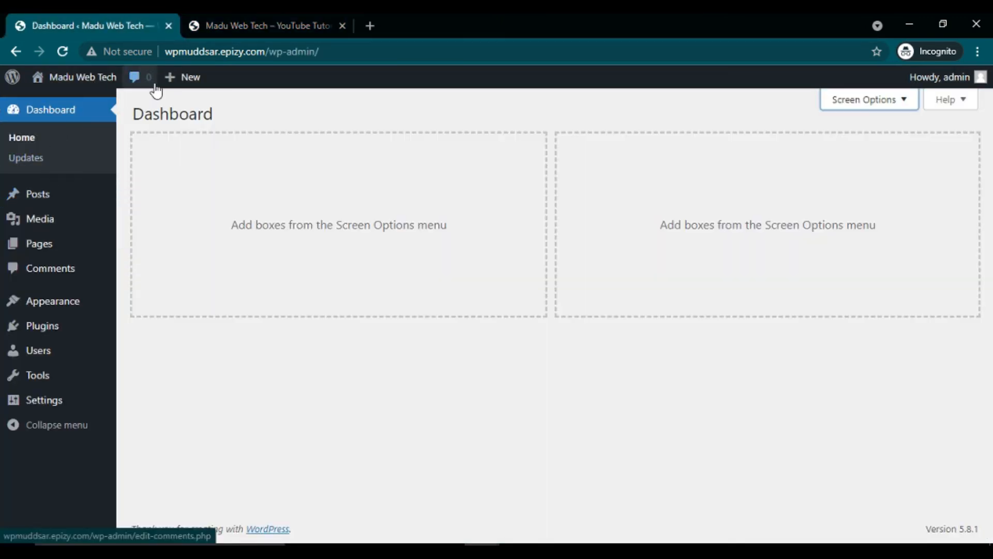
left_click(242, 19)
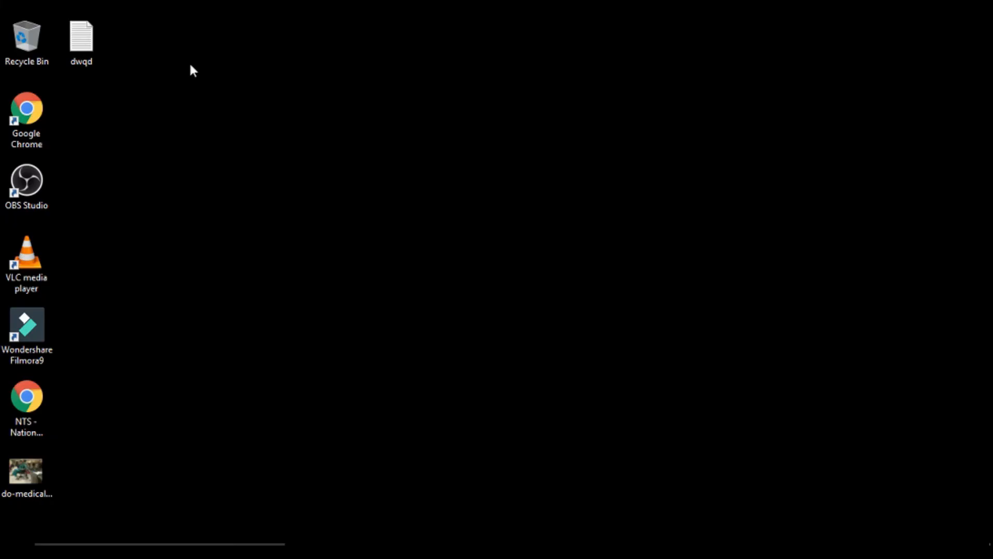
Step: Open the dwqd tutorial notes in Notepad, minimize them, and return to the site tab
double_click(89, 39)
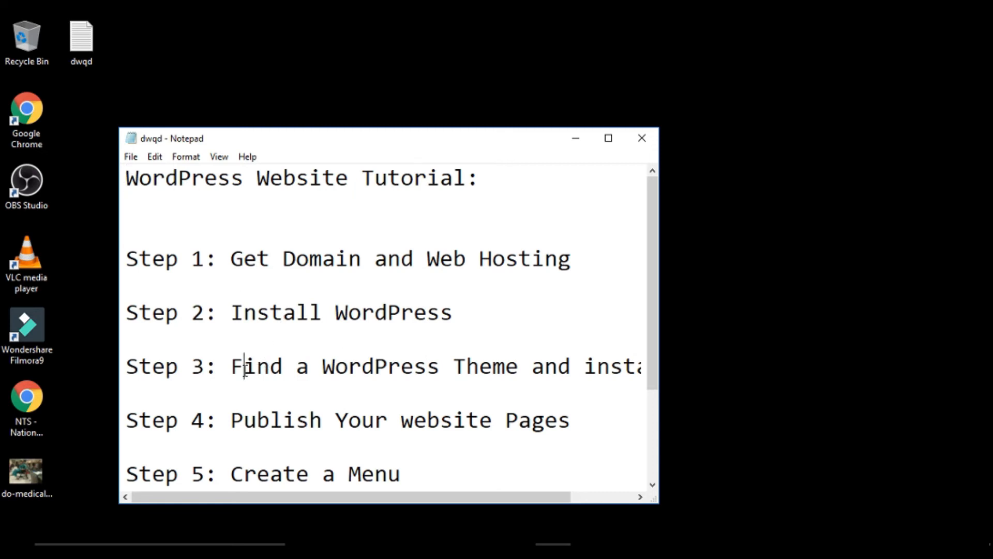
left_click(576, 139)
mouse_move(482, 544)
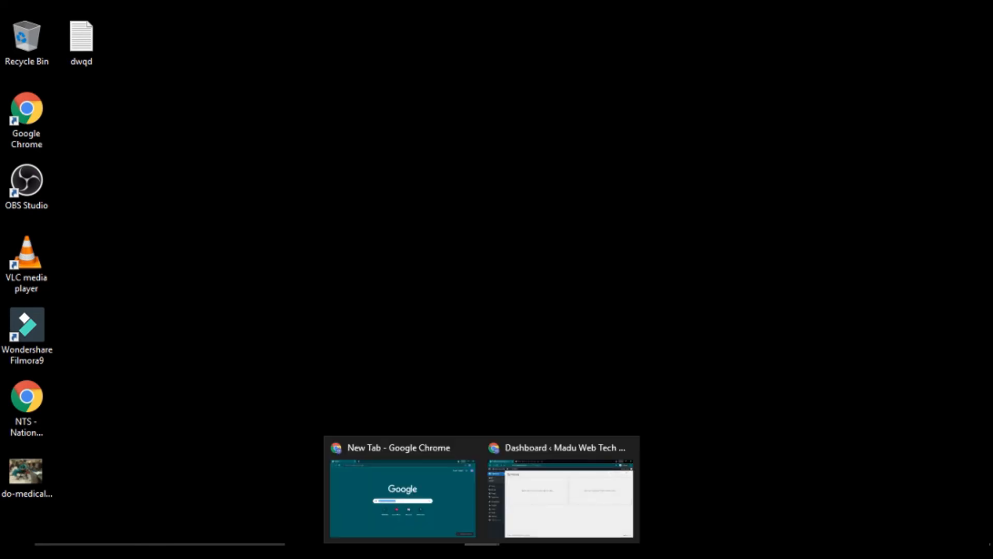
left_click(548, 478)
left_click(211, 15)
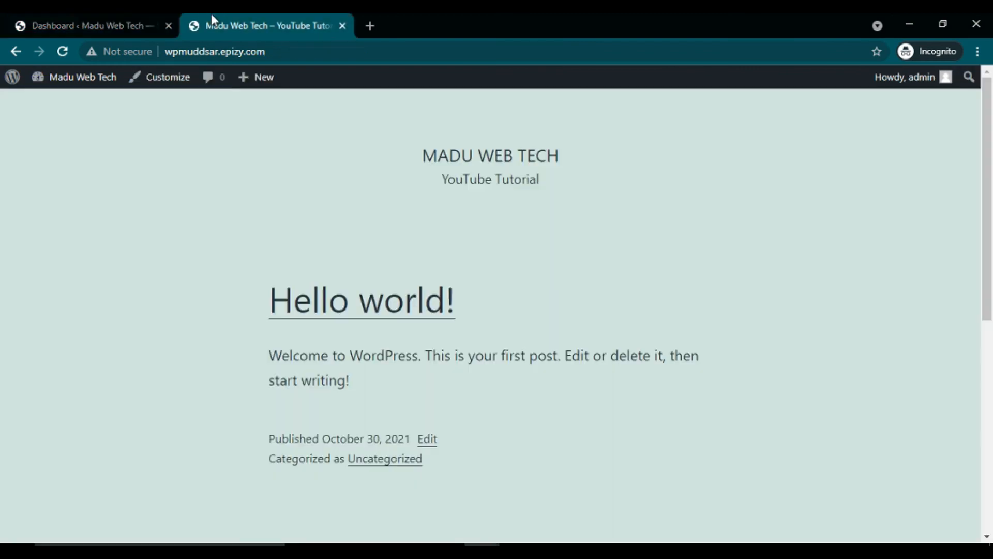
Step: Activate the Twenty Nineteen theme from Appearance > Themes
left_click(83, 14)
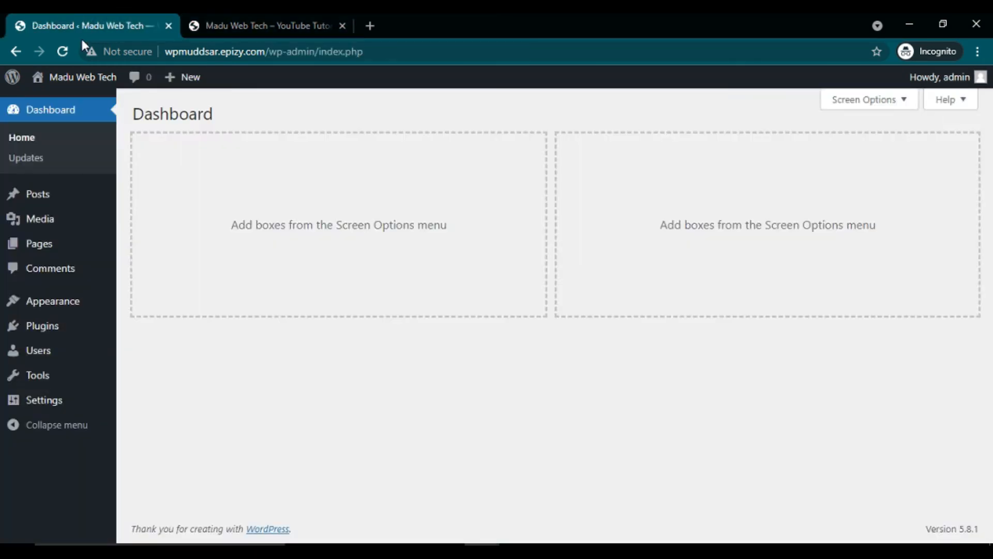
mouse_move(58, 305)
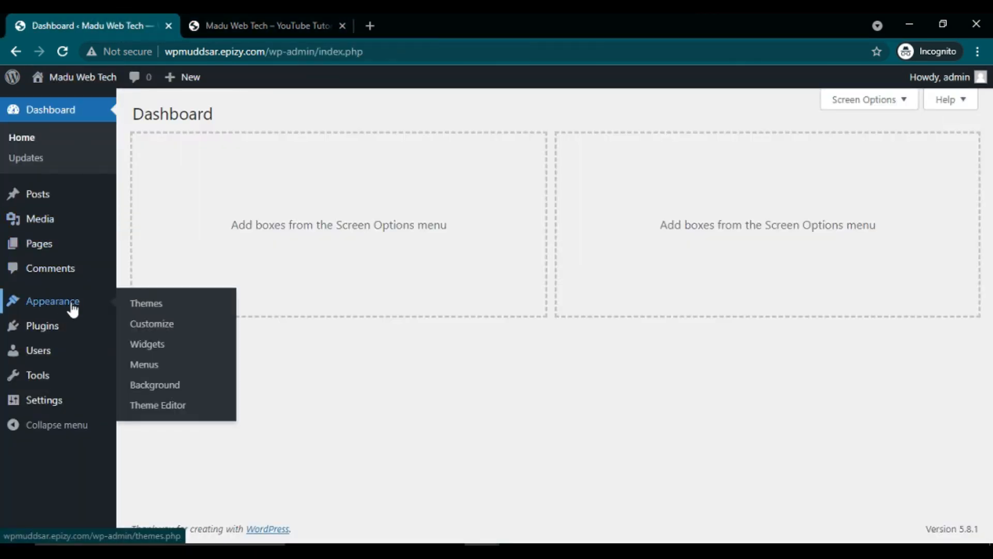
left_click(146, 304)
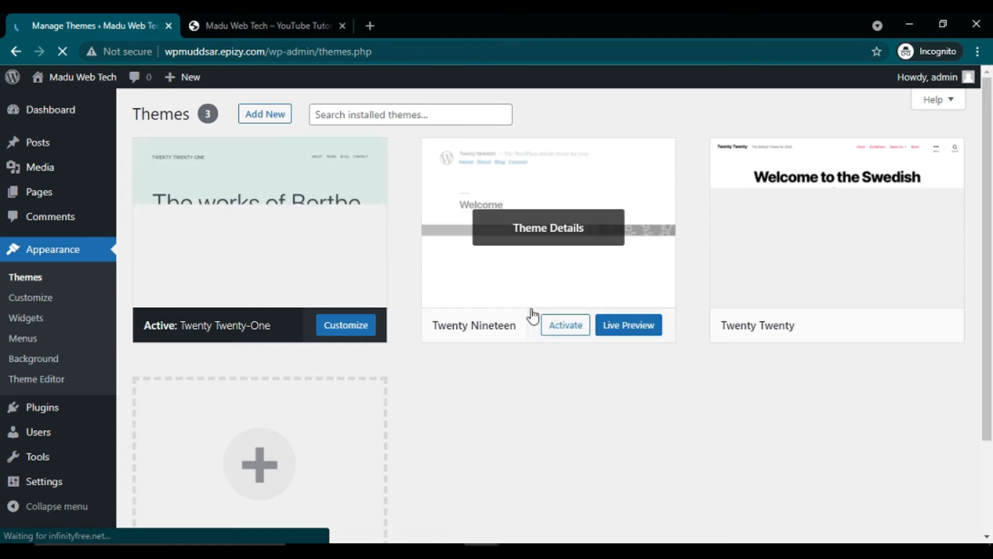
left_click(565, 325)
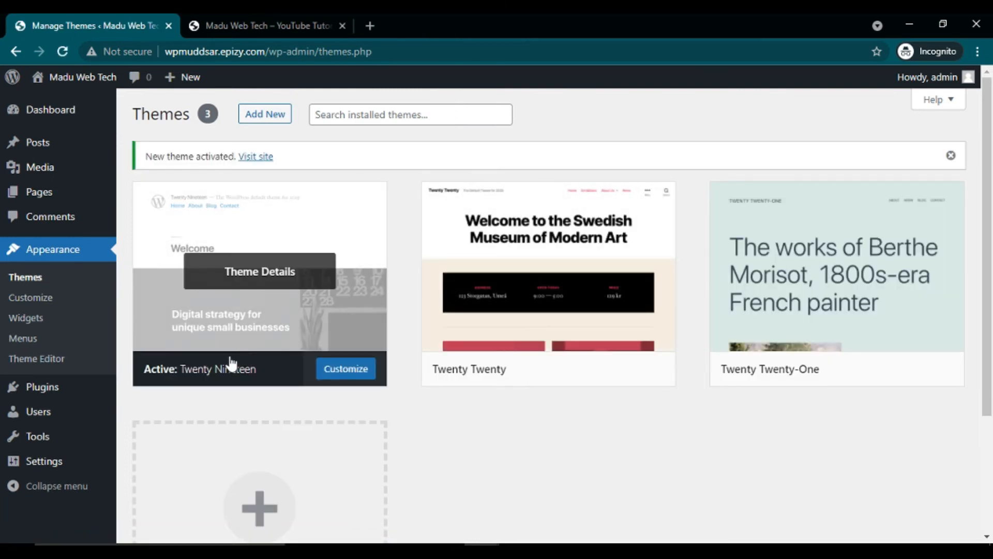
Step: Reload the site's front page to preview the Twenty Nineteen layout
mouse_move(466, 379)
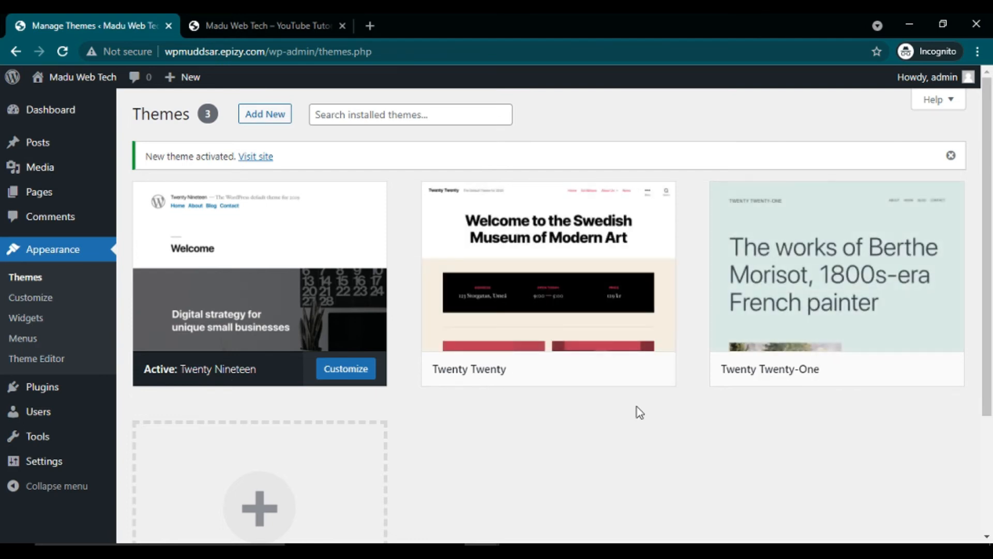
left_click(216, 19)
left_click(62, 51)
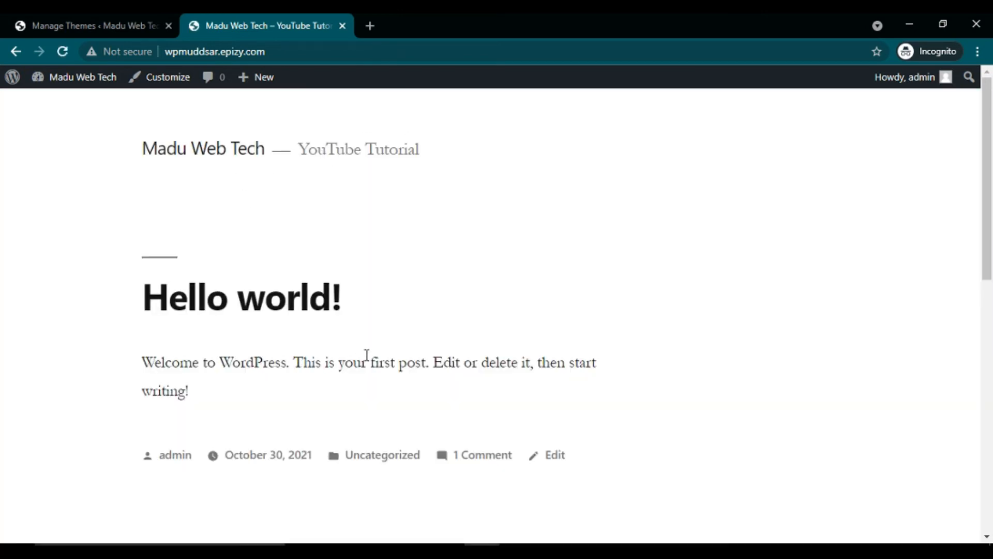
scroll(367, 355, "down", 10)
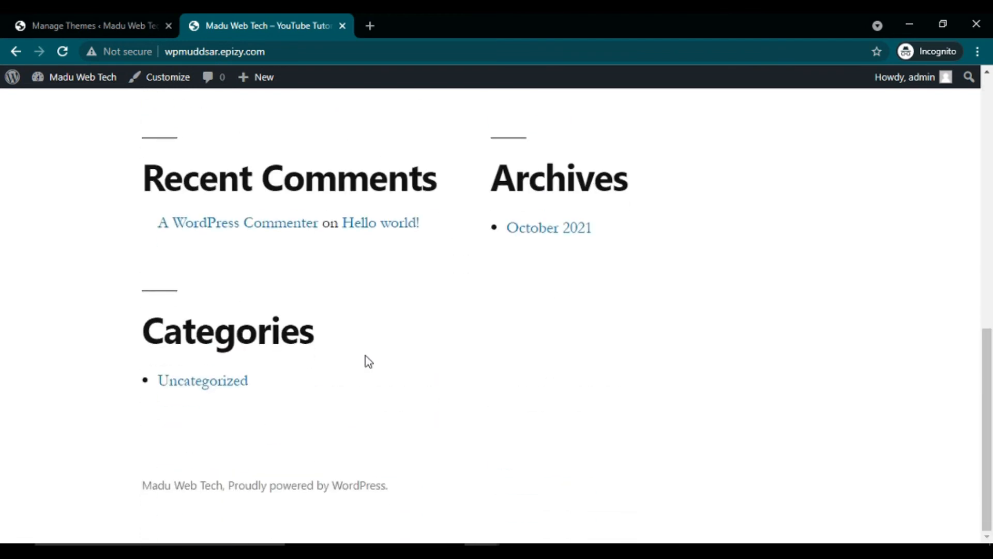
scroll(368, 360, "up", 10)
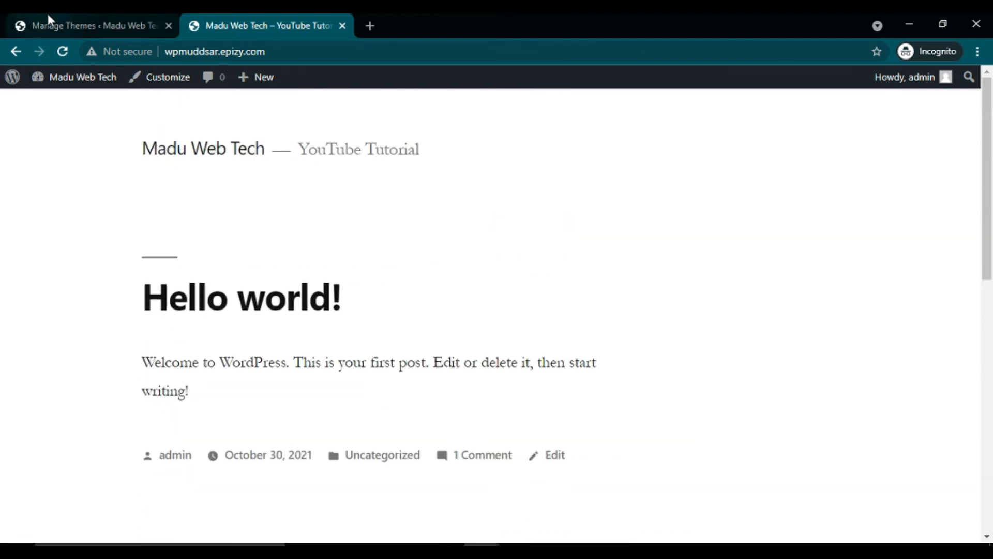
left_click(47, 15)
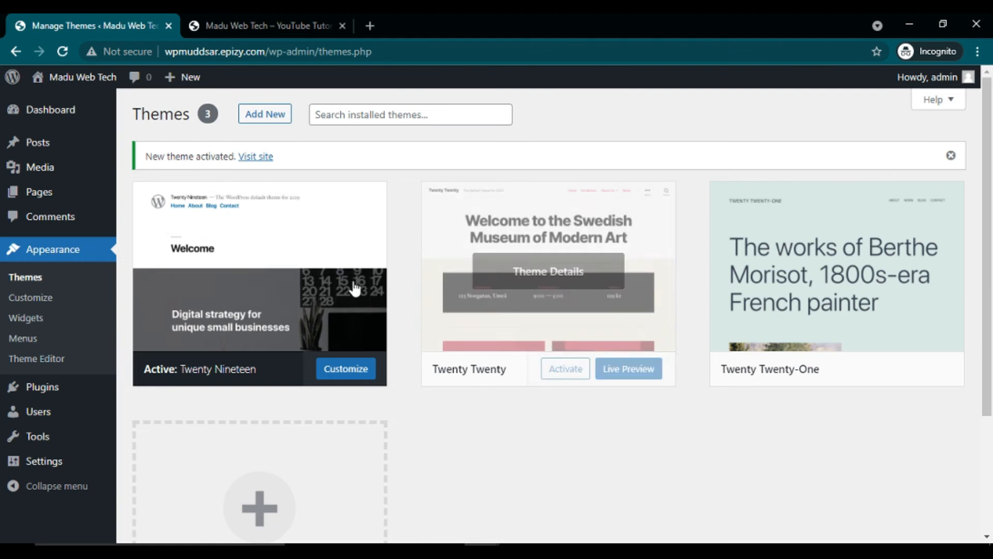
mouse_move(795, 302)
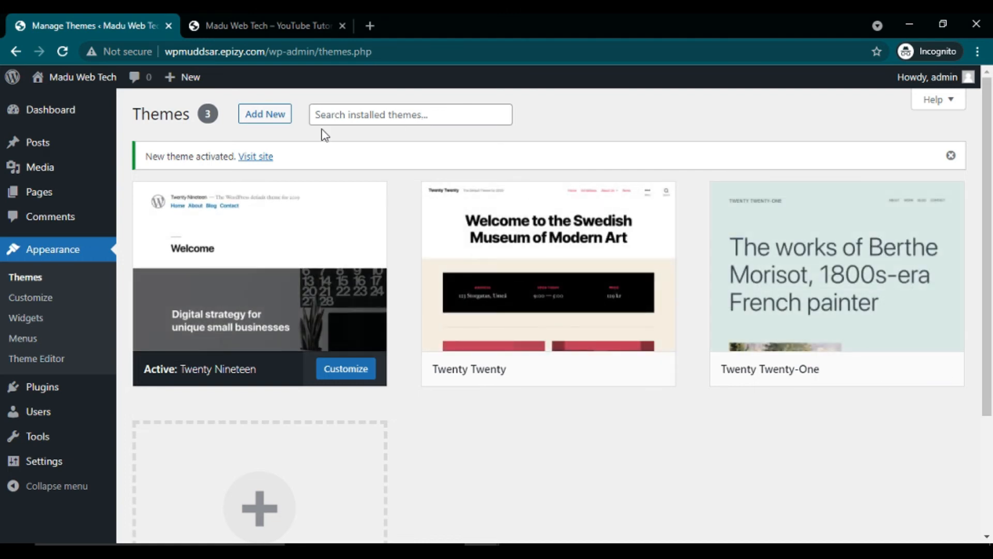
Step: Browse the popular themes on Add Themes and install OceanWP
left_click(262, 125)
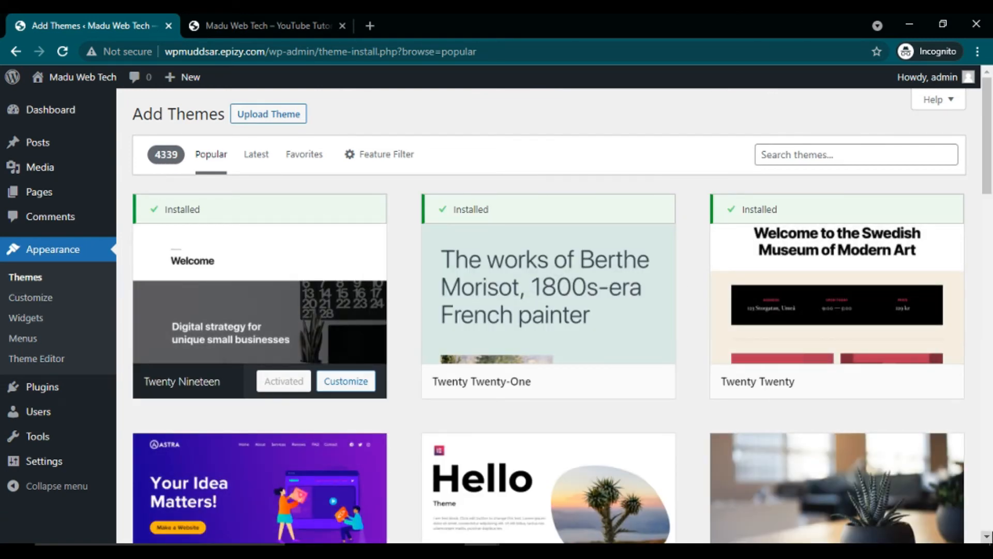
scroll(563, 316, "down", 3)
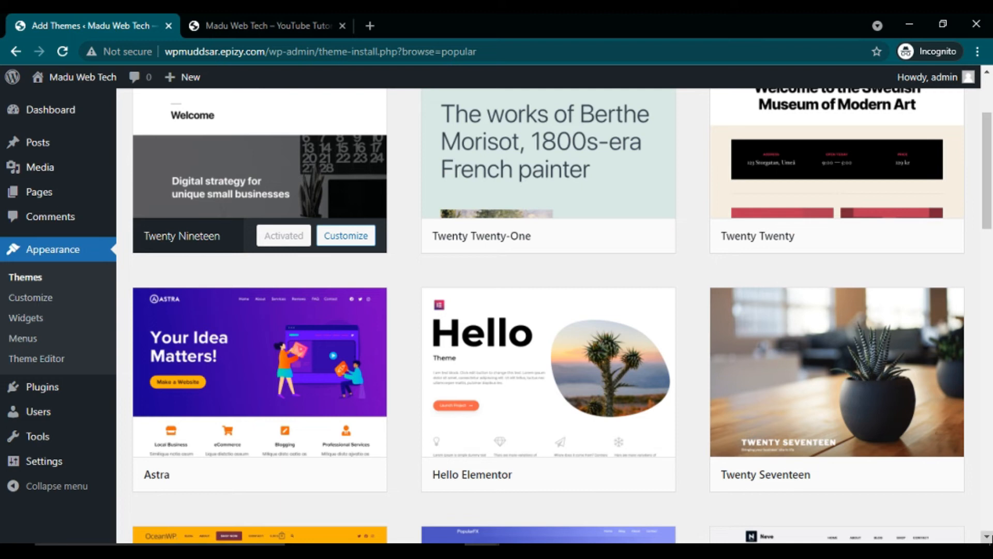
scroll(987, 538, "down", 3)
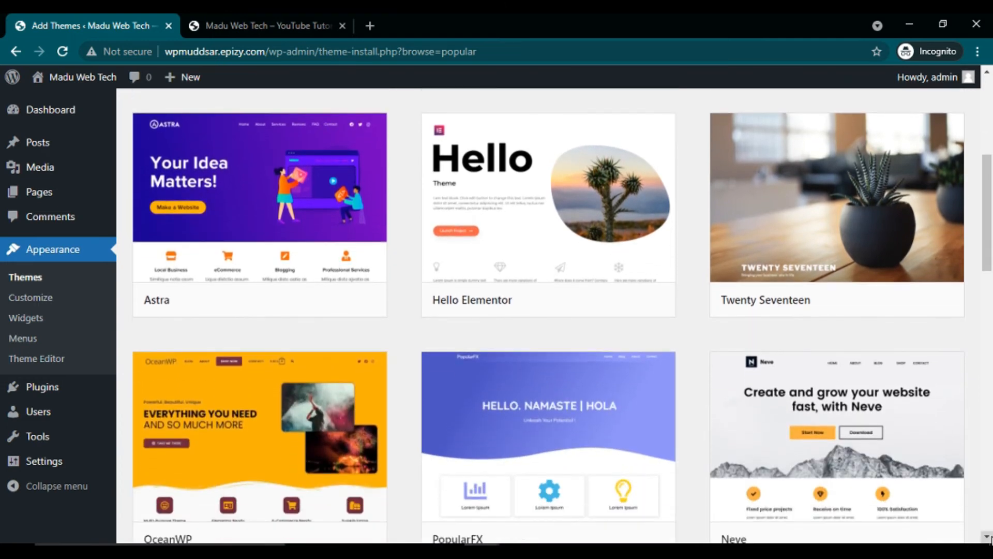
scroll(988, 539, "down", 2)
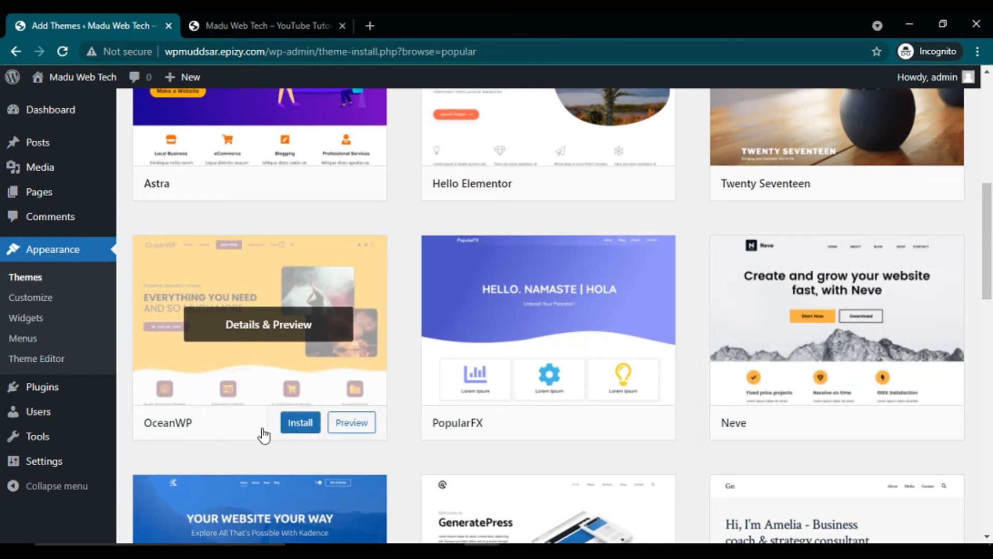
left_click(304, 426)
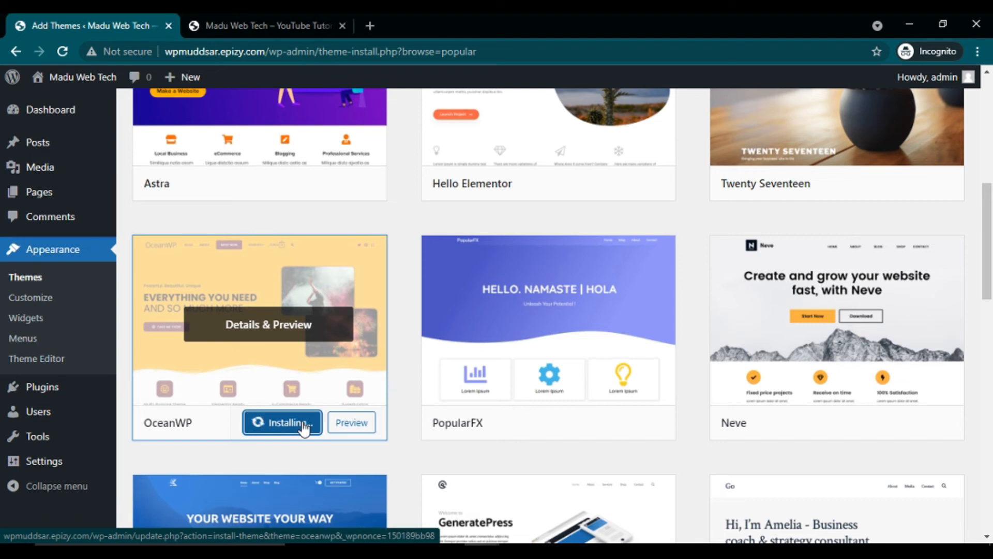
Step: Activate the newly installed OceanWP theme
left_click_drag(992, 215, 992, 115)
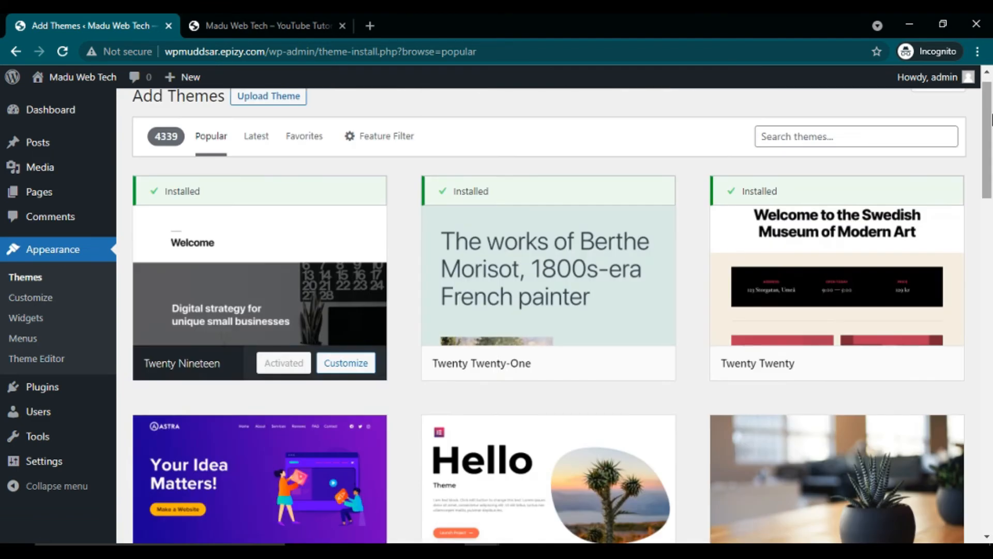
left_click(789, 135)
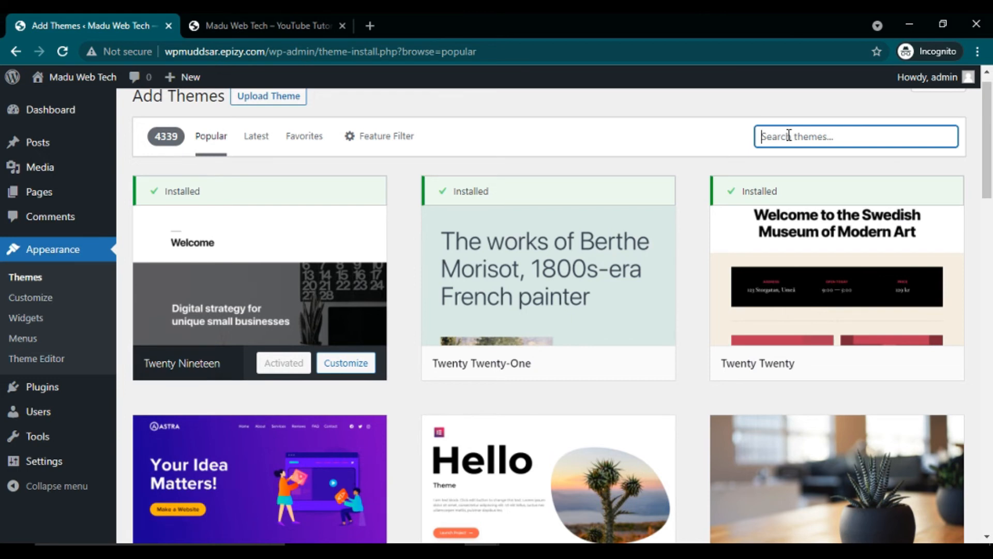
left_click(992, 252)
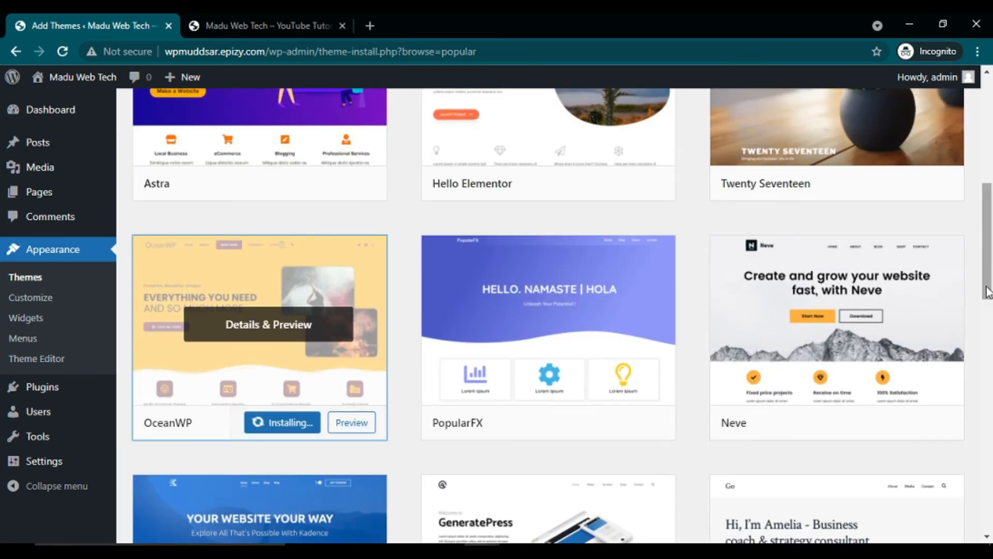
scroll(232, 306, "down", 3)
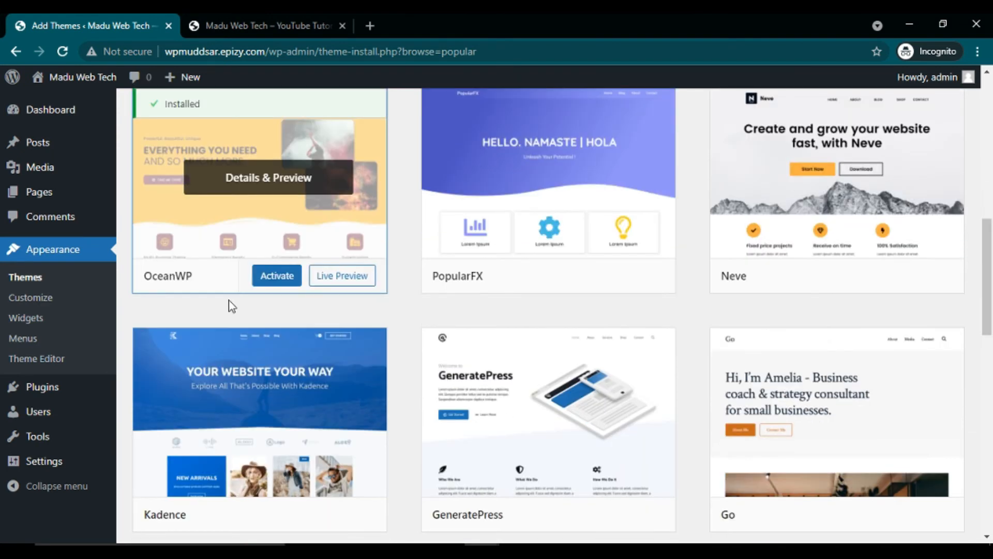
left_click(277, 278)
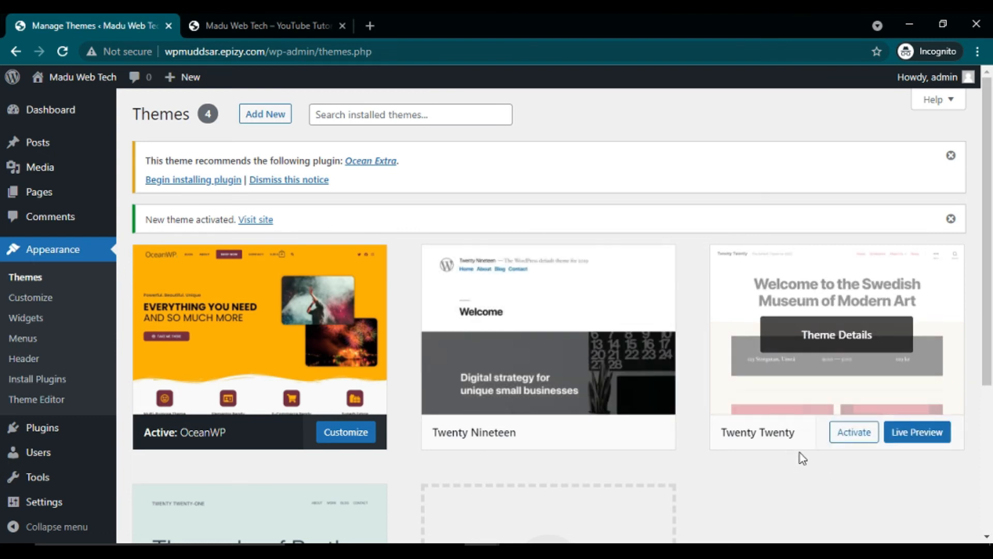
left_click(987, 537)
left_click(987, 538)
left_click(988, 538)
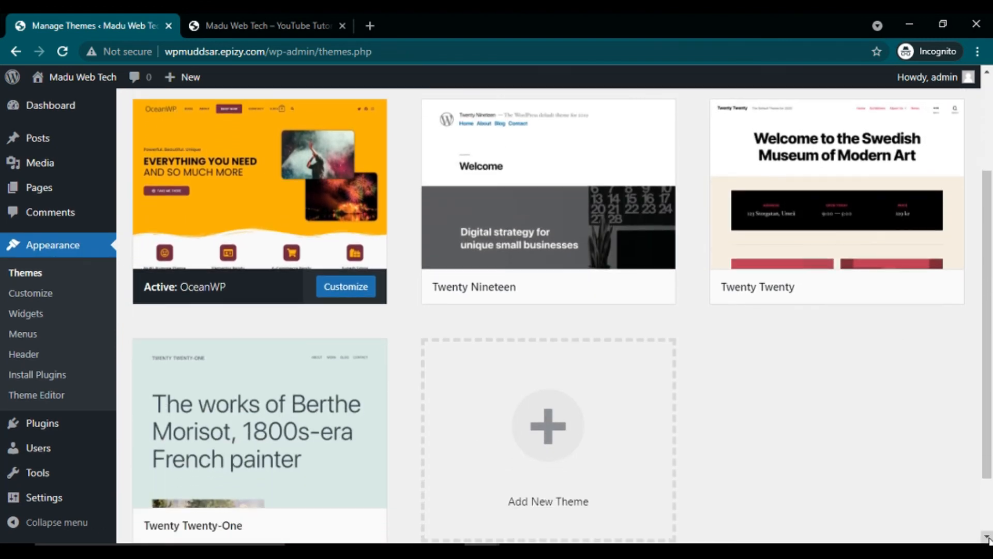
left_click(253, 23)
left_click(62, 52)
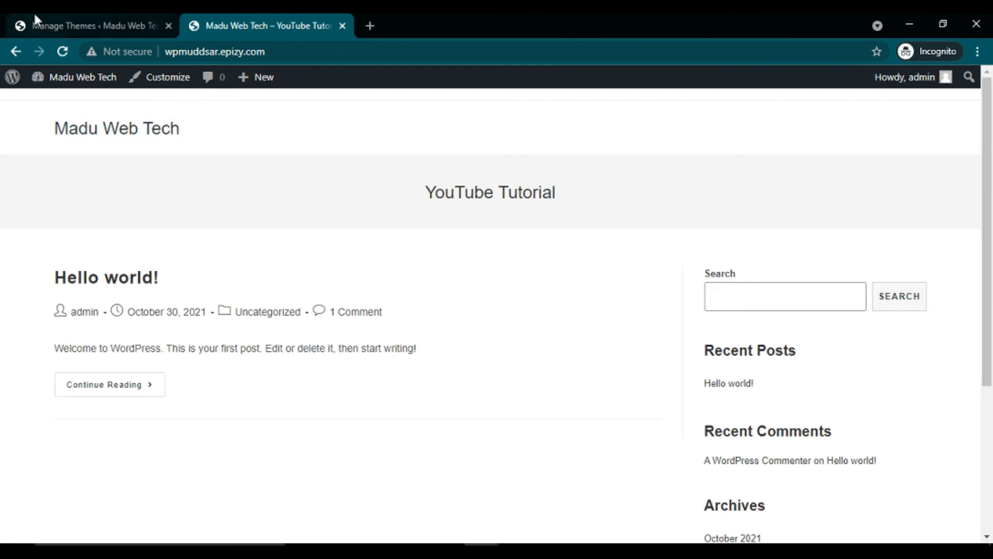
left_click(69, 16)
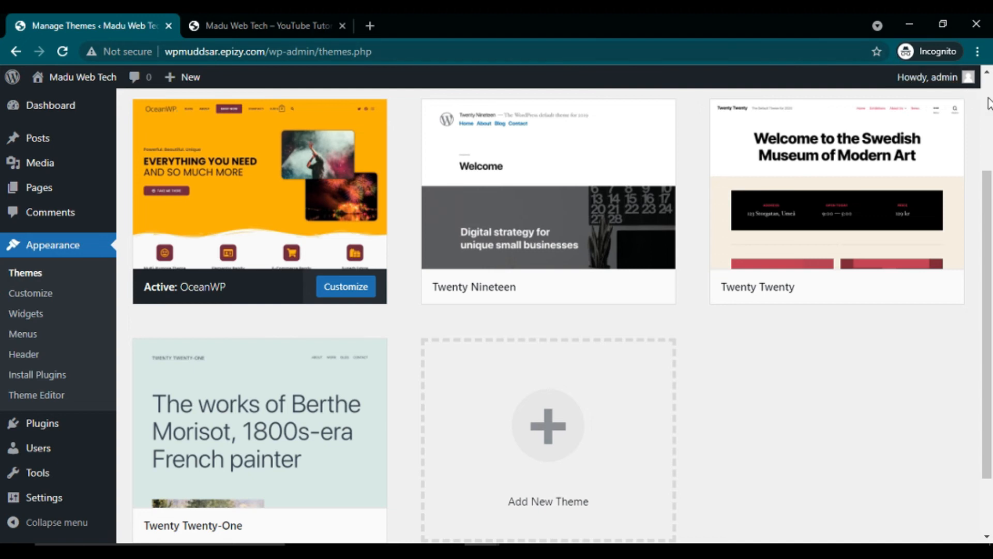
scroll(548, 290, "up", 3)
mouse_move(52, 197)
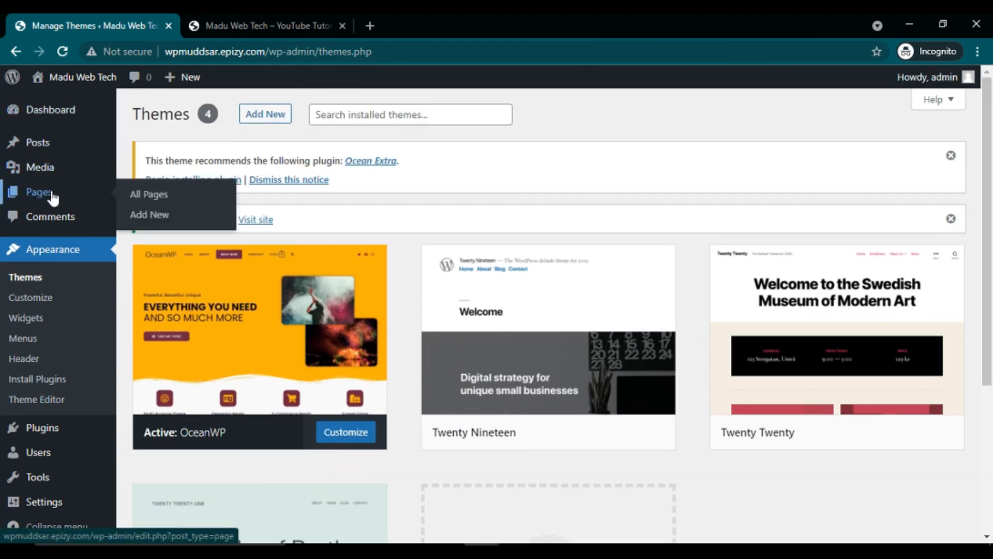
Step: Create and publish a page titled 'Home', then open its live view in a new tab
left_click(162, 202)
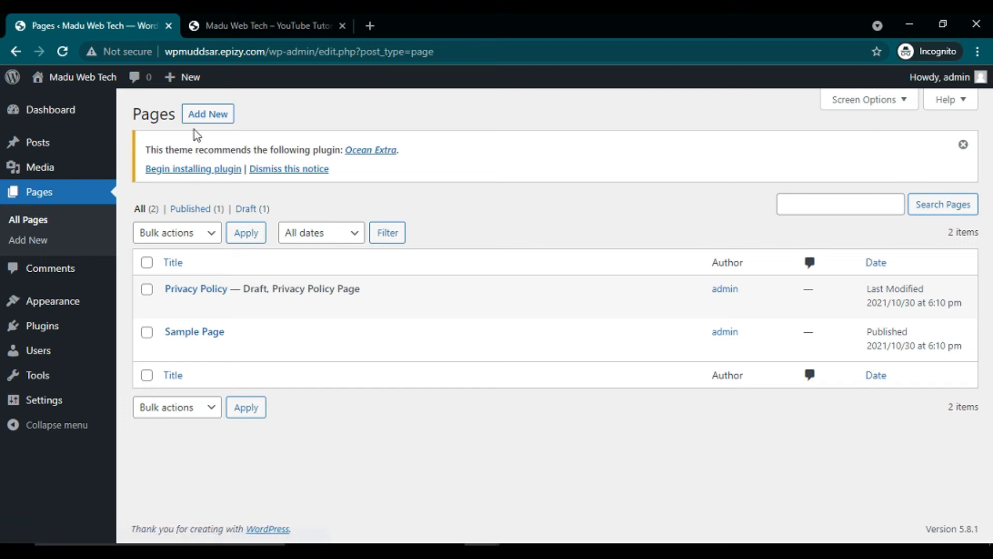
left_click(215, 118)
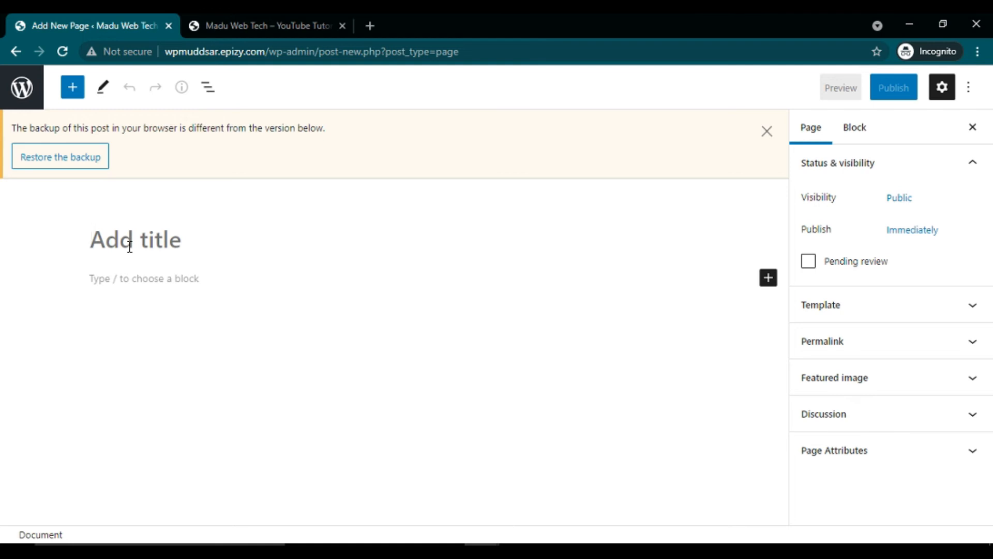
type("Home")
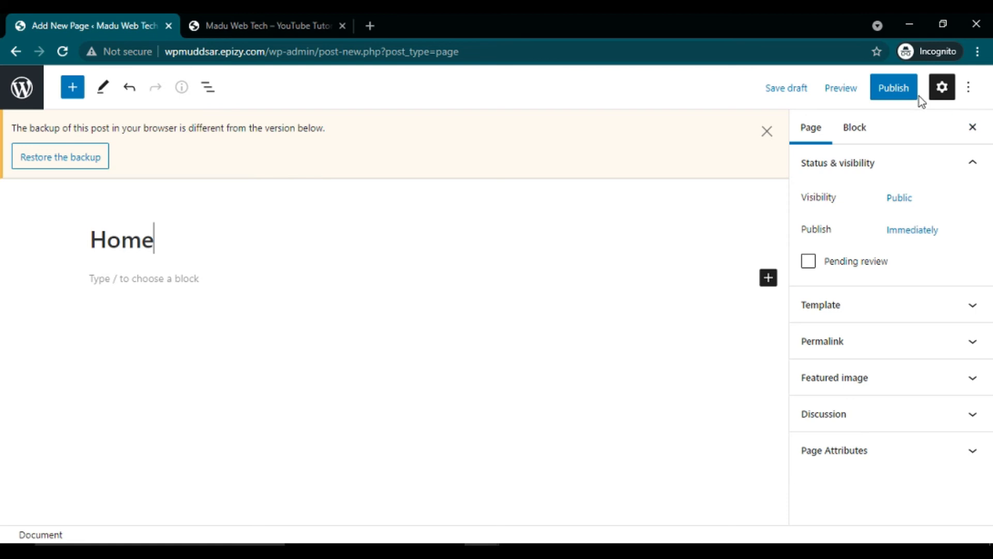
left_click(865, 95)
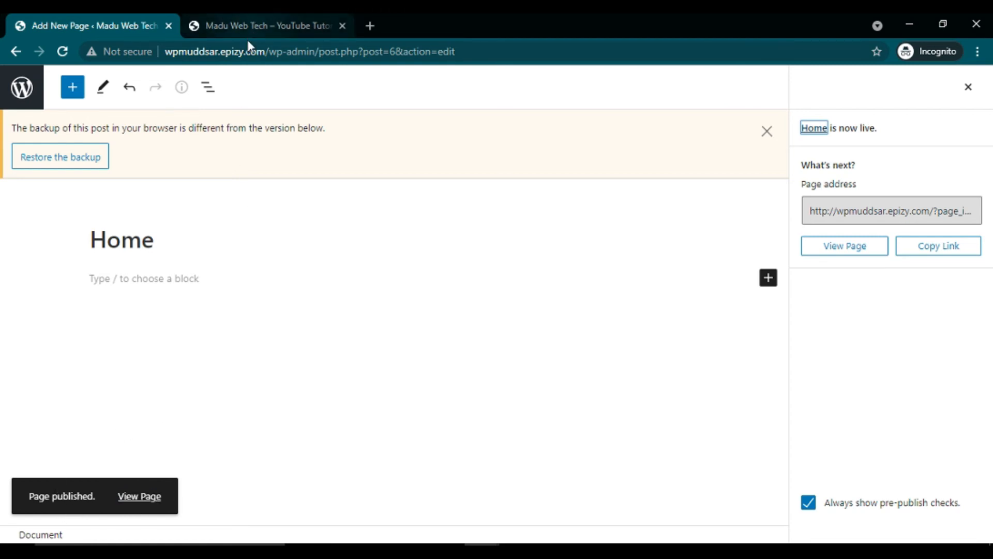
right_click(133, 498)
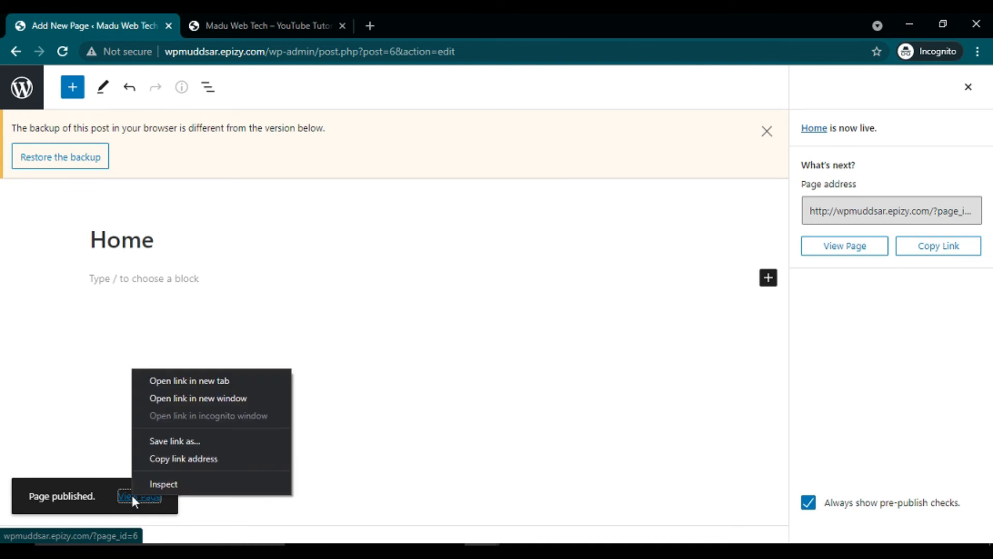
left_click(187, 385)
left_click(260, 21)
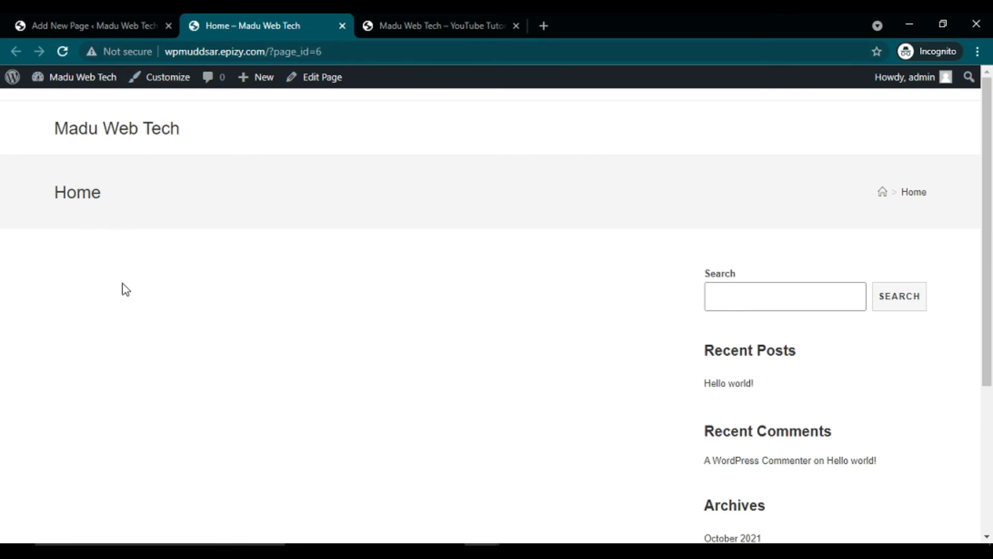
Step: Write 'Hello, Welcome to my website!' into the Home page's paragraph and update it
left_click(421, 19)
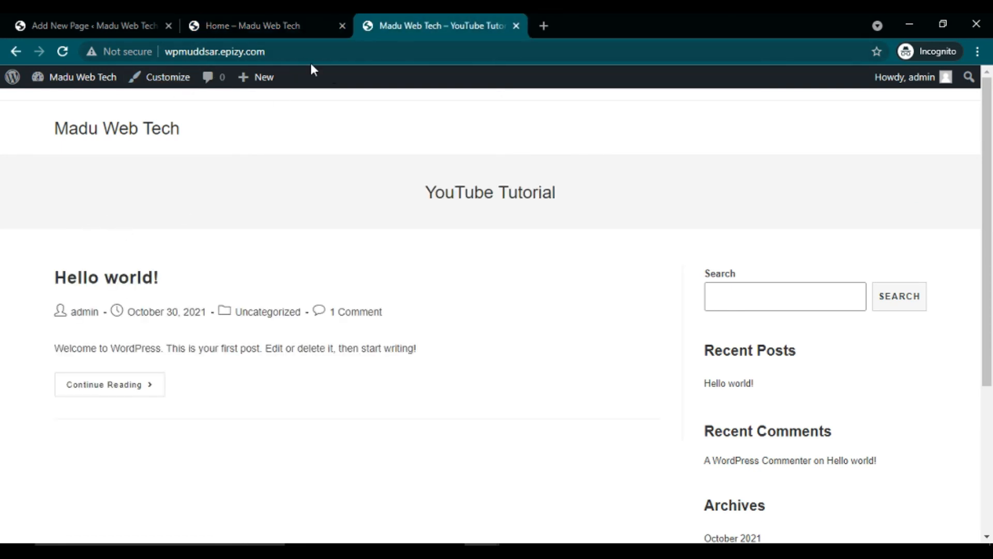
left_click(278, 18)
left_click(58, 15)
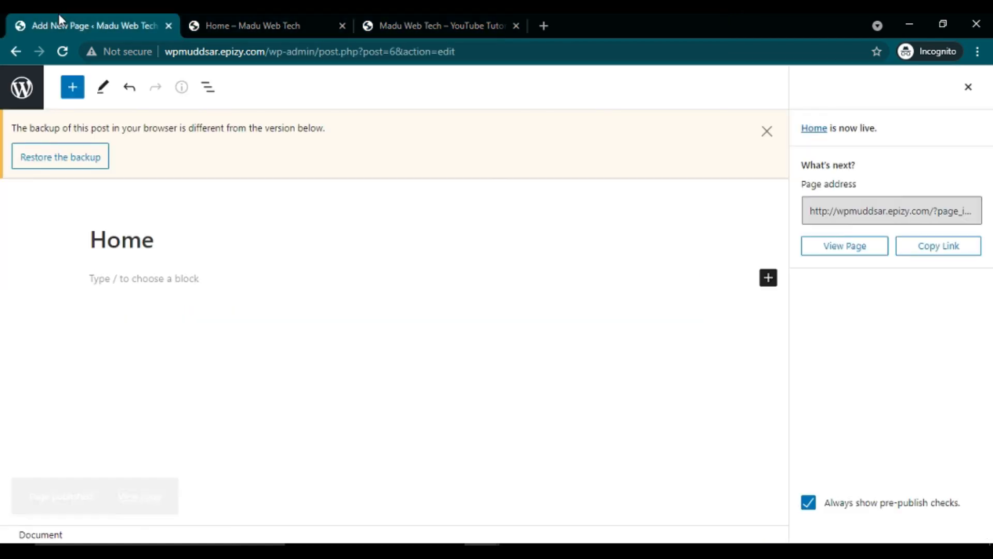
left_click(138, 278)
type("H")
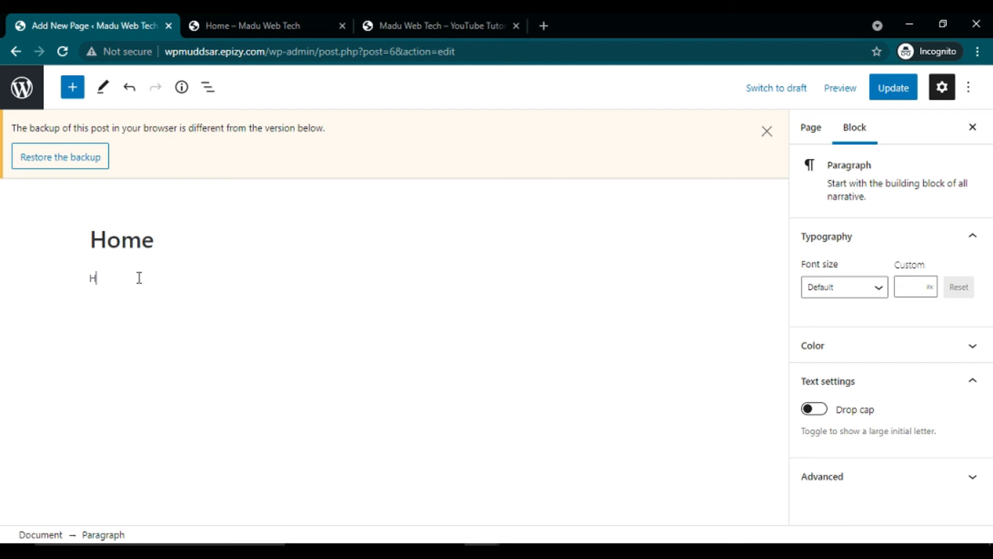
type("ello, Welcome to my website!")
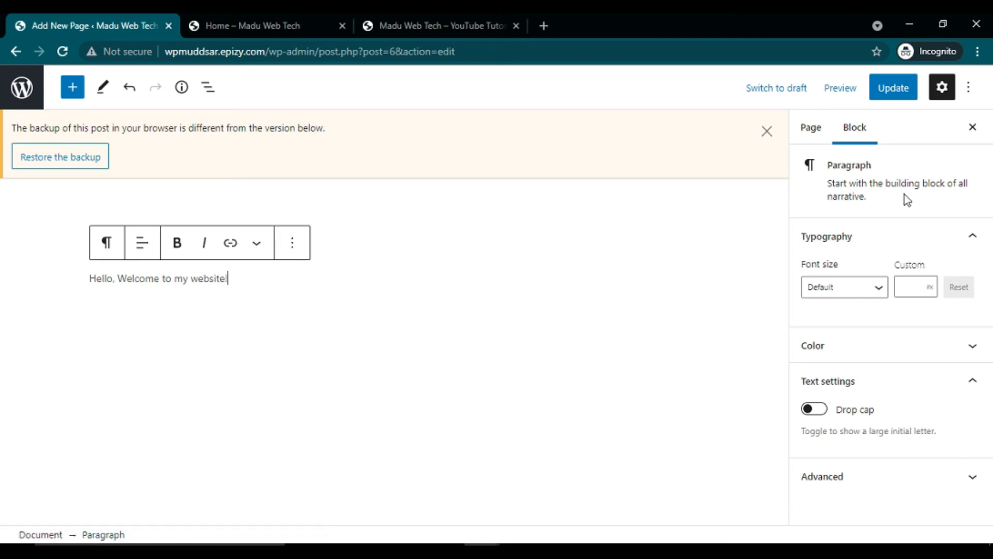
left_click(900, 96)
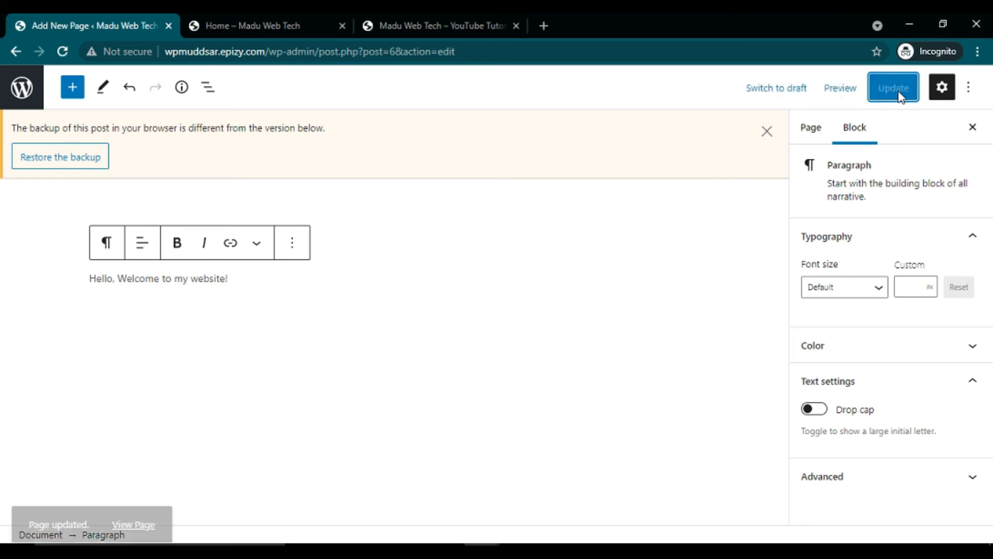
left_click(419, 18)
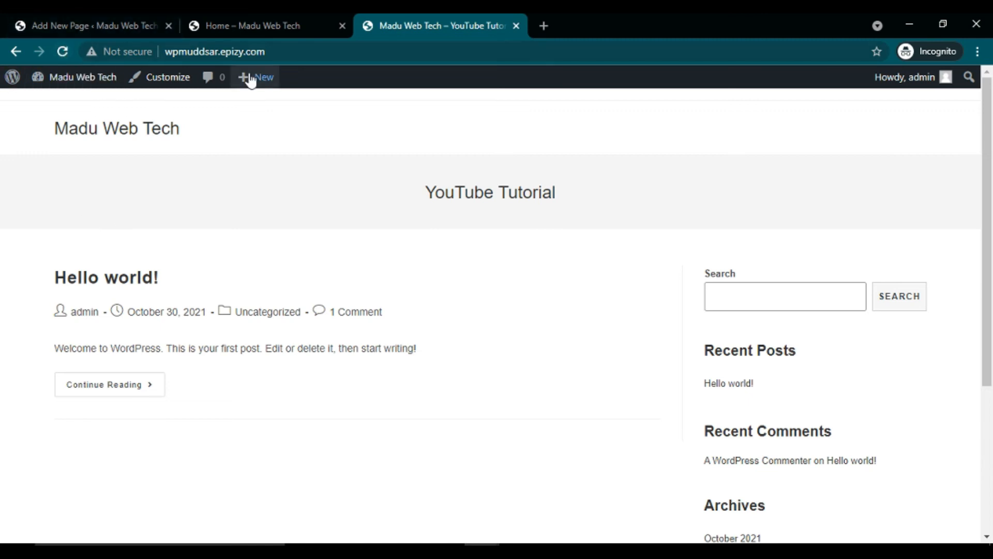
Step: Append random text 'bnxANXBab xnbAXS…' after 'website!' on the Home page and update it
left_click(218, 34)
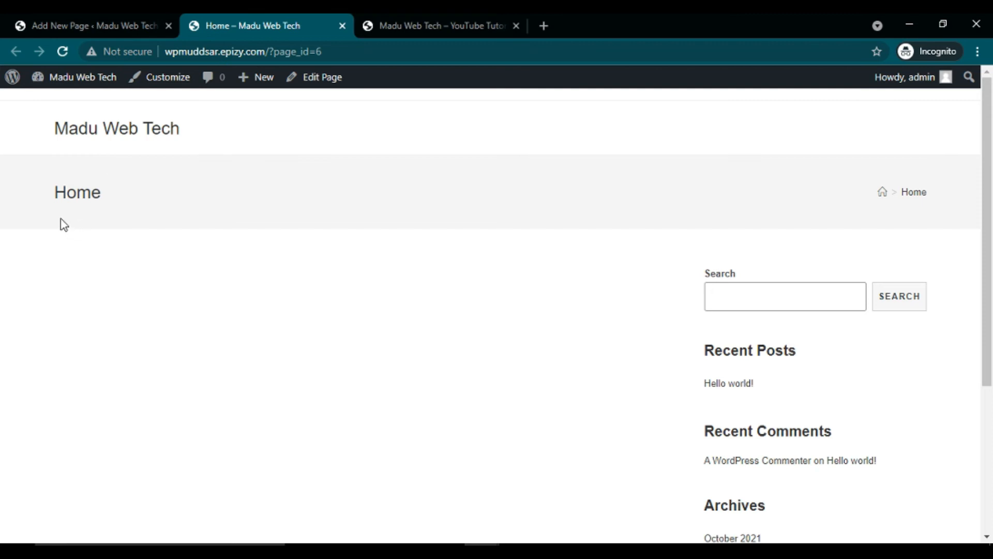
left_click(63, 52)
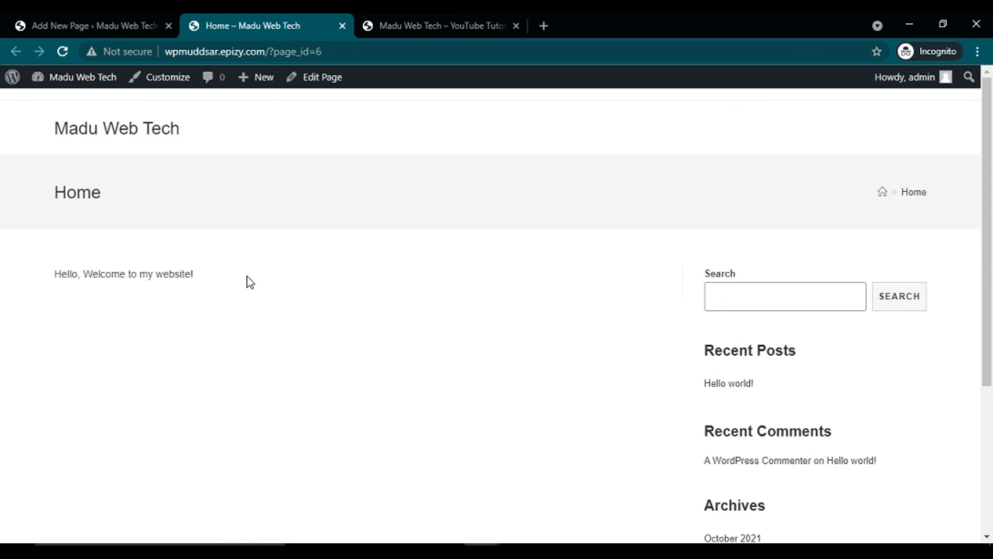
left_click(63, 19)
type("bnxANXBab xnbAXS Banxb NKXB nbxbA NBXKabn")
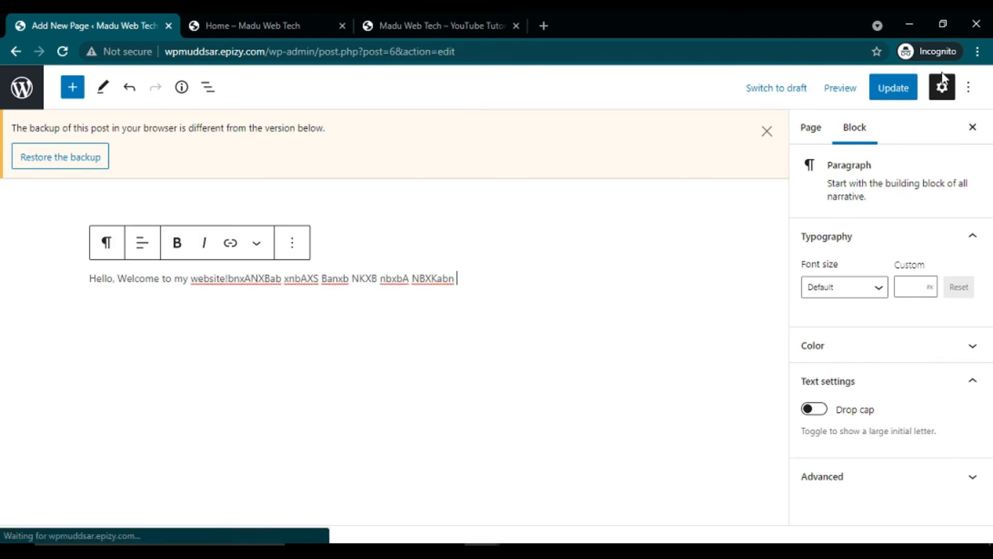
left_click(904, 98)
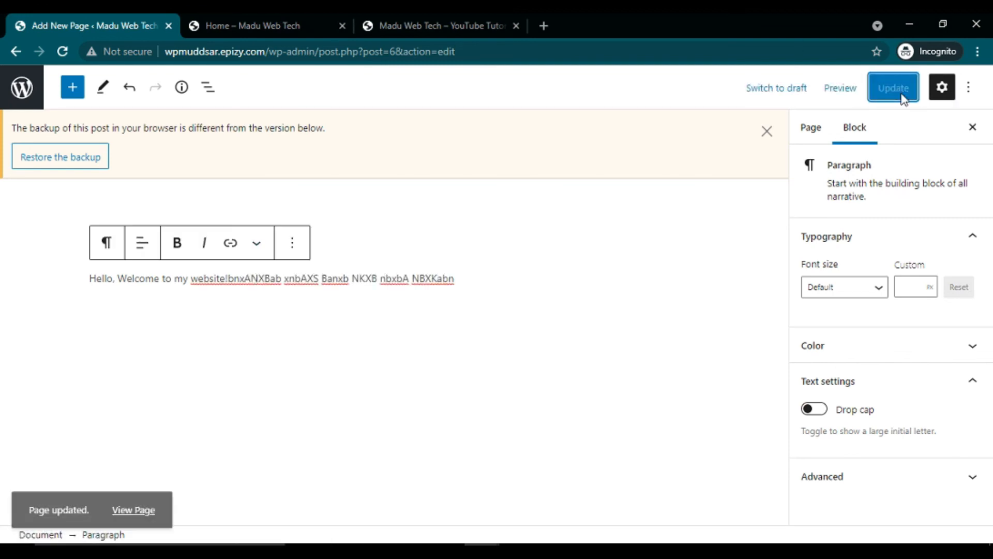
left_click(242, 21)
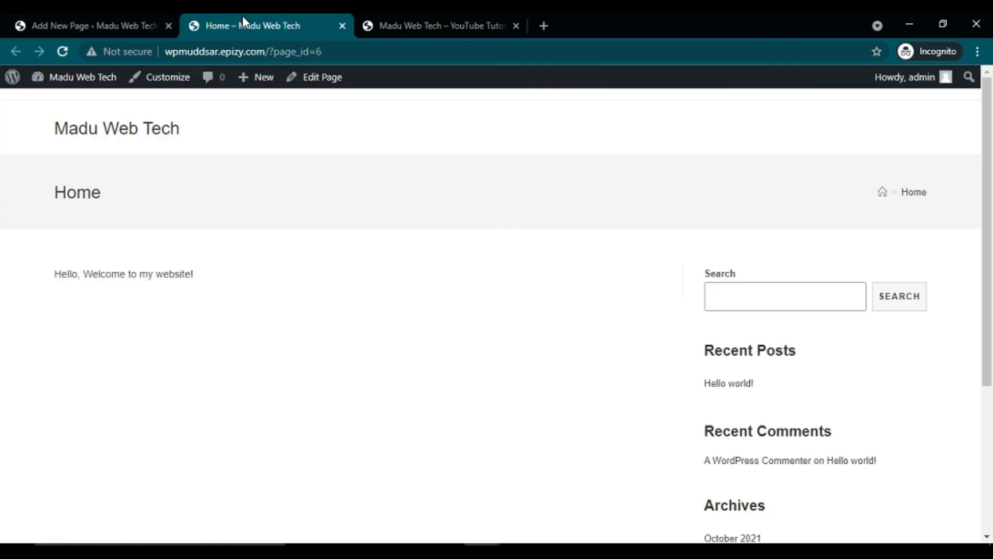
left_click(63, 51)
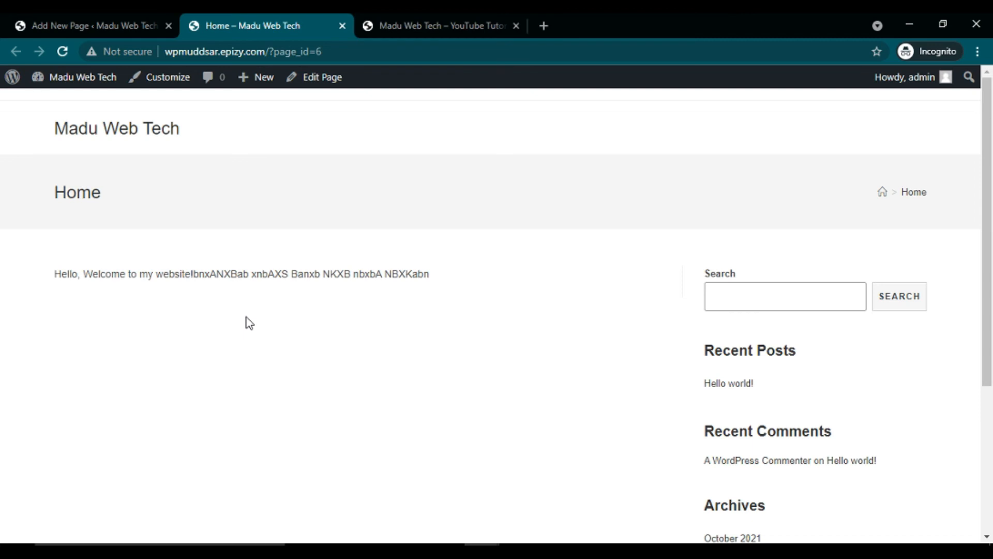
Step: Check the live Home page, then close the Home and front-page preview tabs
scroll(249, 324, "down", 5)
scroll(250, 323, "up", 5)
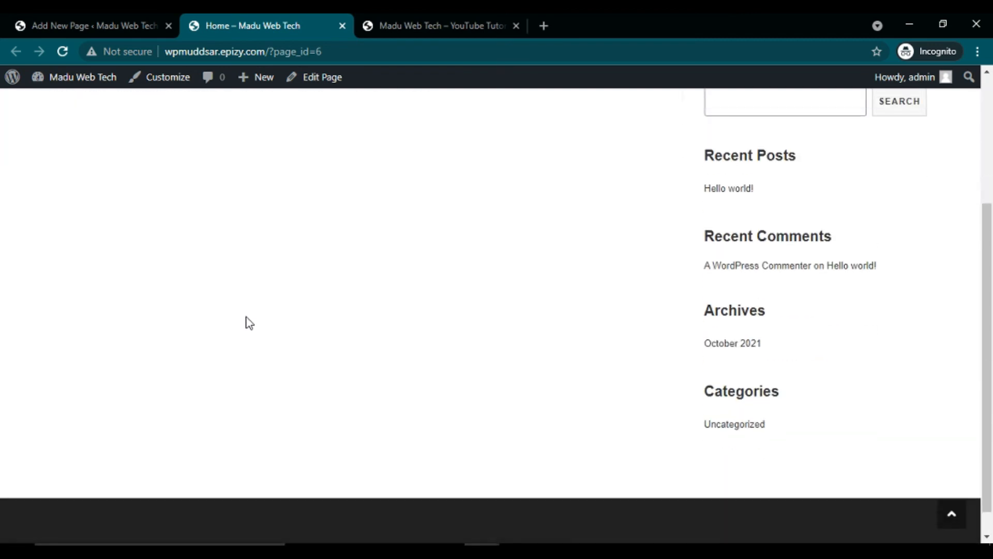
left_click(403, 16)
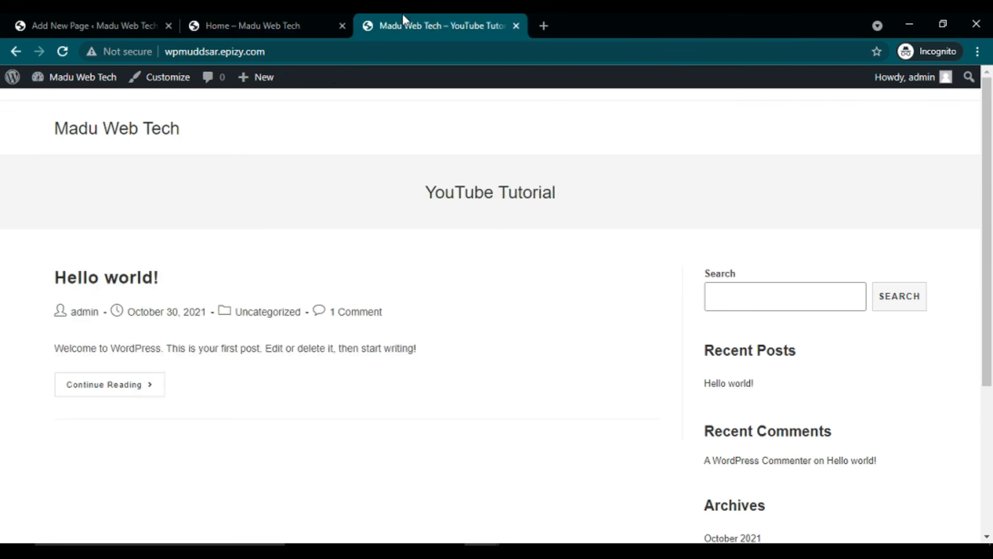
left_click(341, 26)
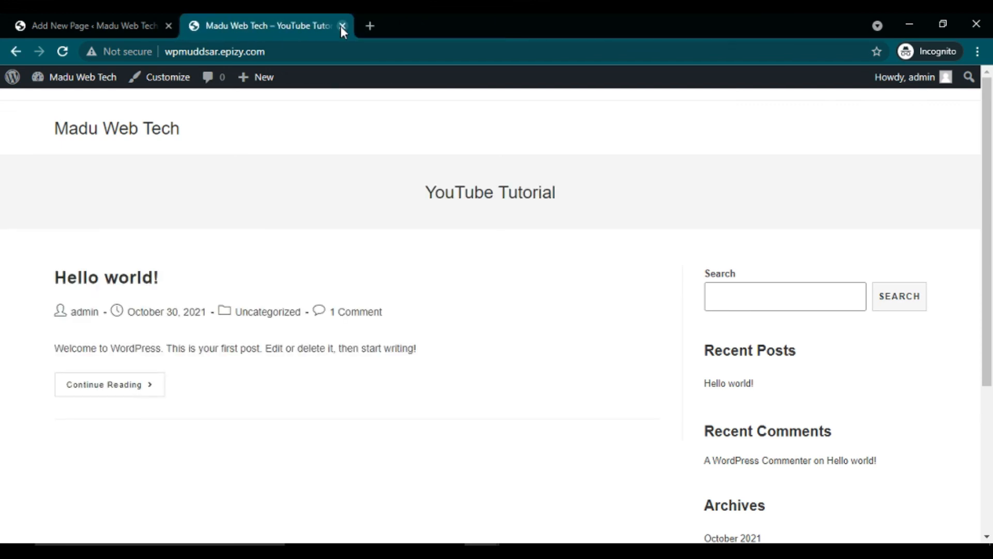
left_click(342, 26)
Step: Load the site's front page at wpmuddsar.epizy.com in a new tab and reload it
left_click(197, 26)
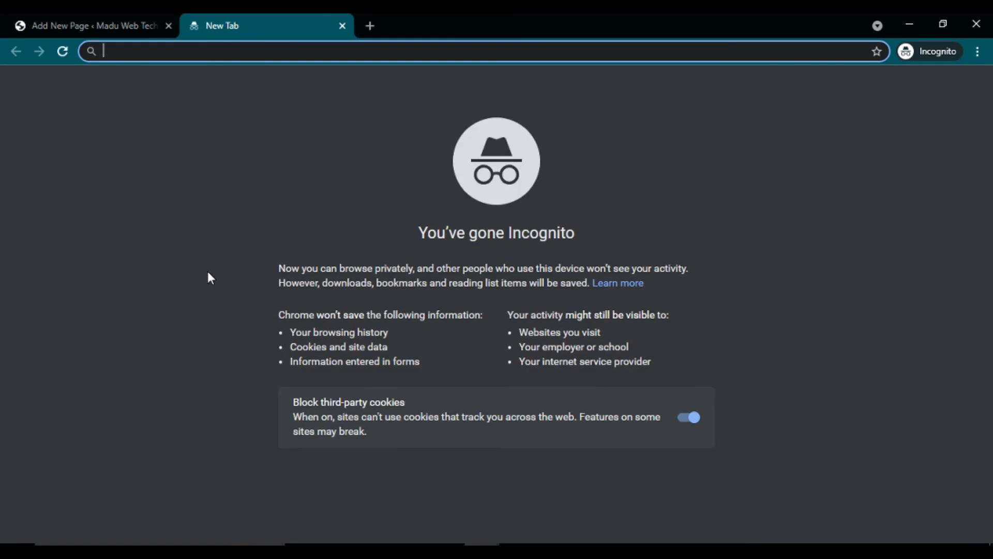
type("http://wpmuddsar.epizy.com/")
key("Return")
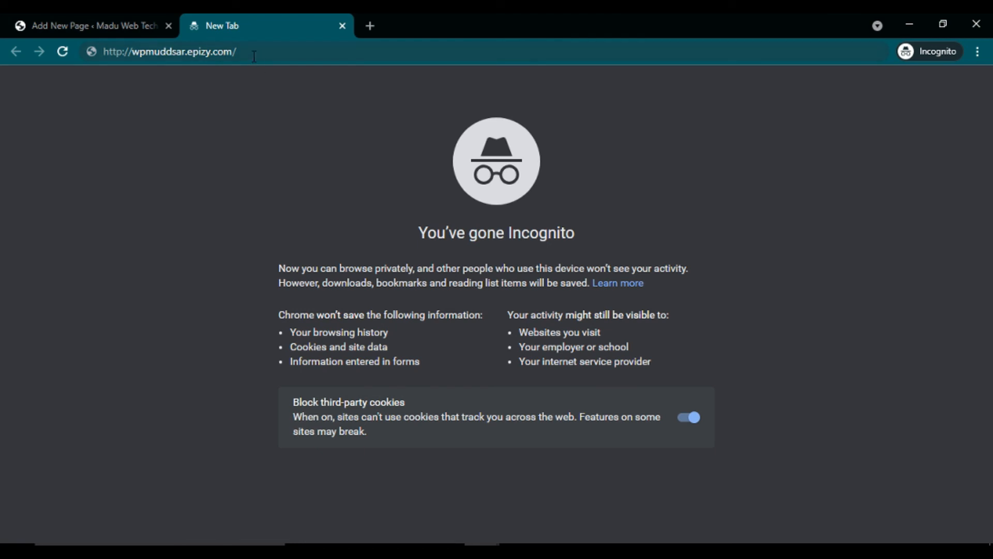
left_click(174, 48)
key("ctrl+c")
key("Return")
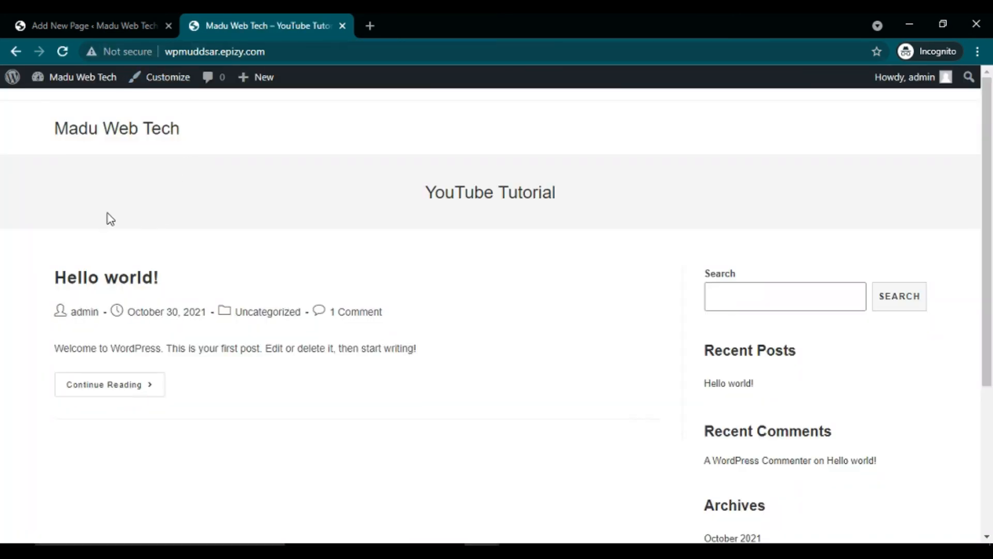
Step: In Reading Settings, make the static Home page the site's homepage and save
left_click(20, 23)
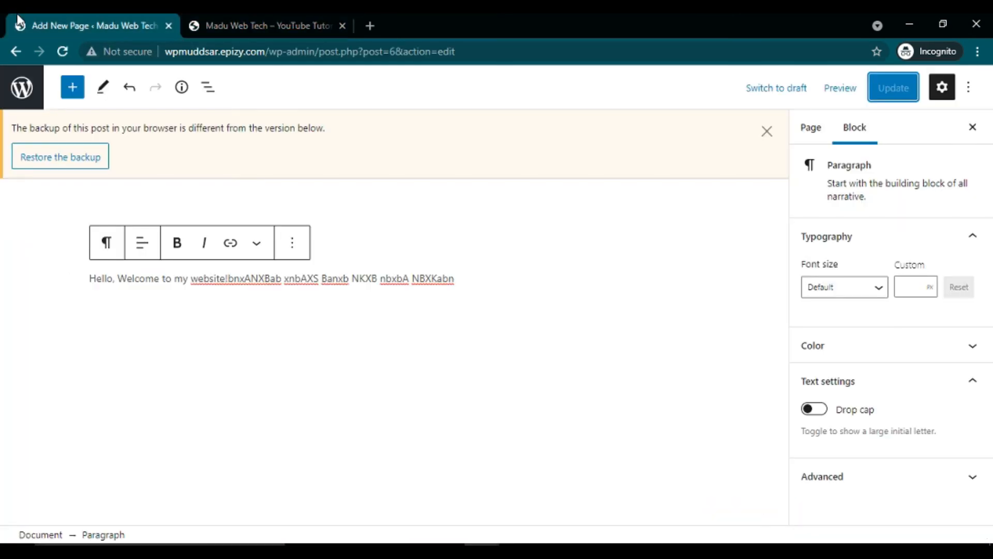
left_click(214, 17)
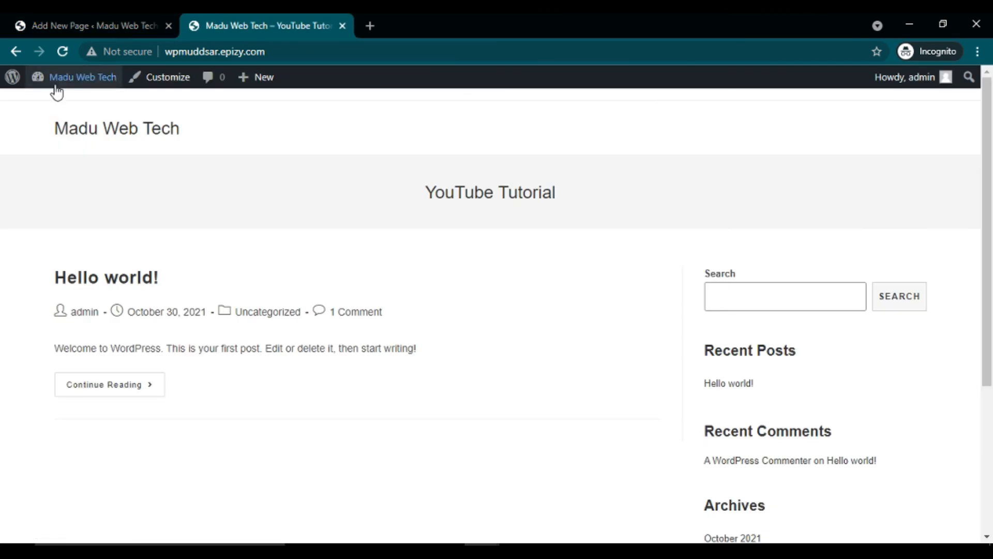
mouse_move(12, 78)
mouse_move(60, 84)
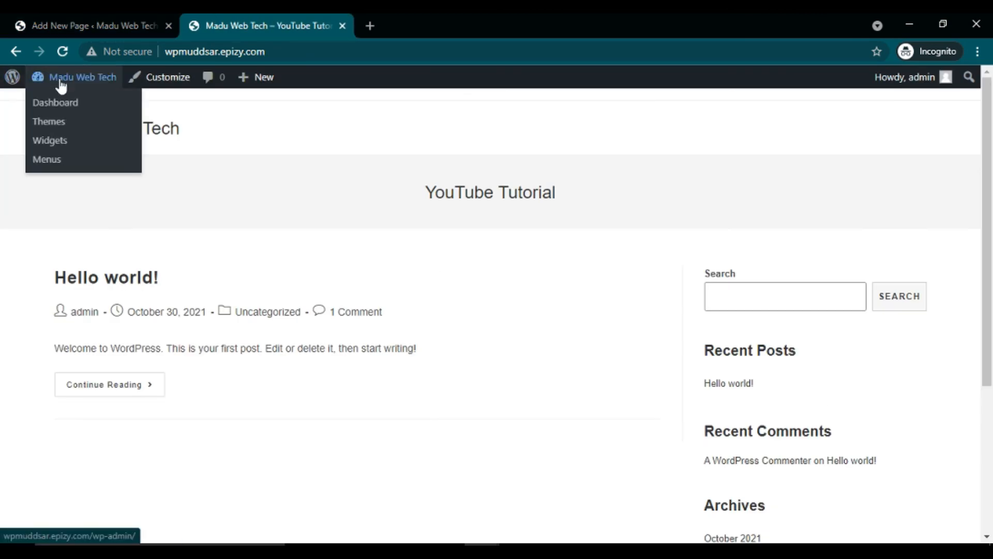
left_click(58, 103)
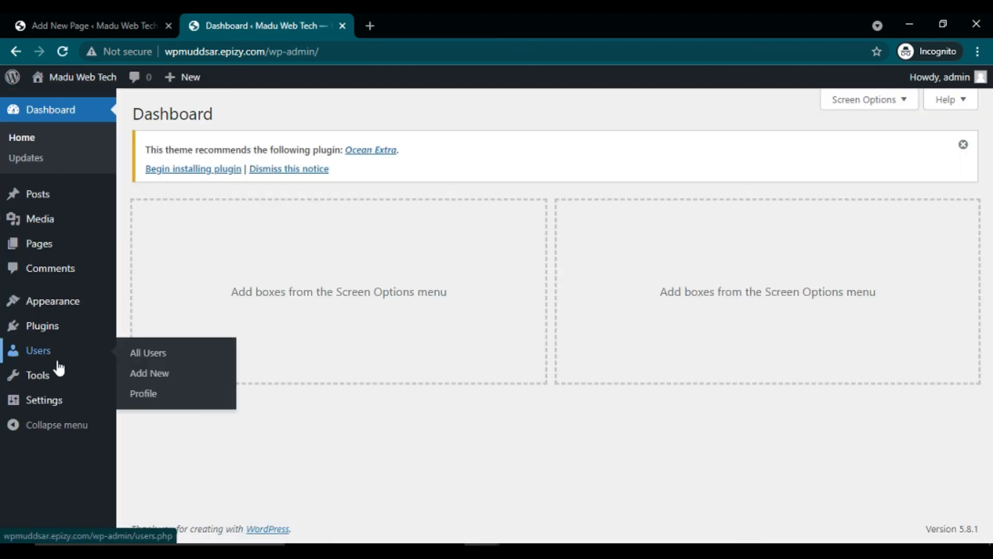
mouse_move(51, 403)
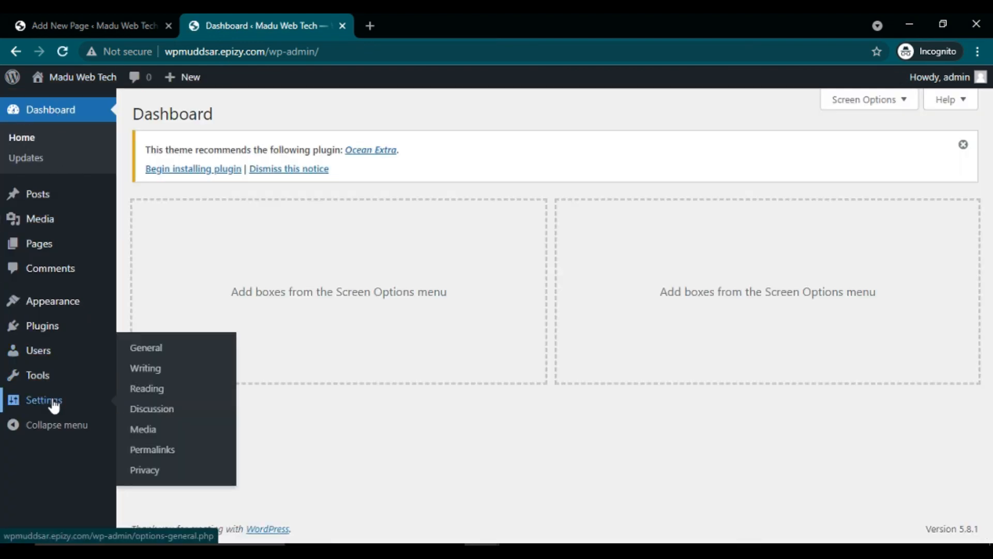
left_click(150, 397)
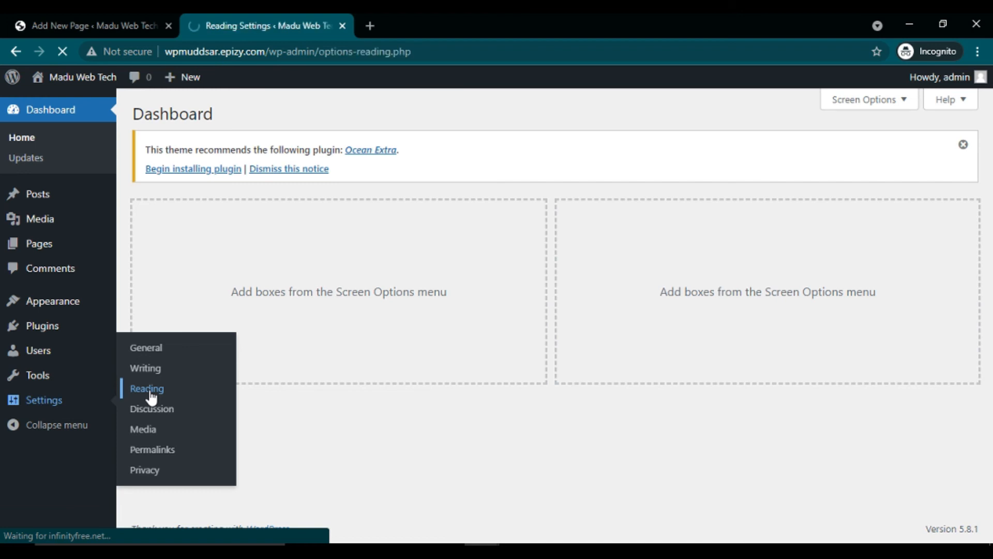
left_click(299, 237)
left_click(407, 275)
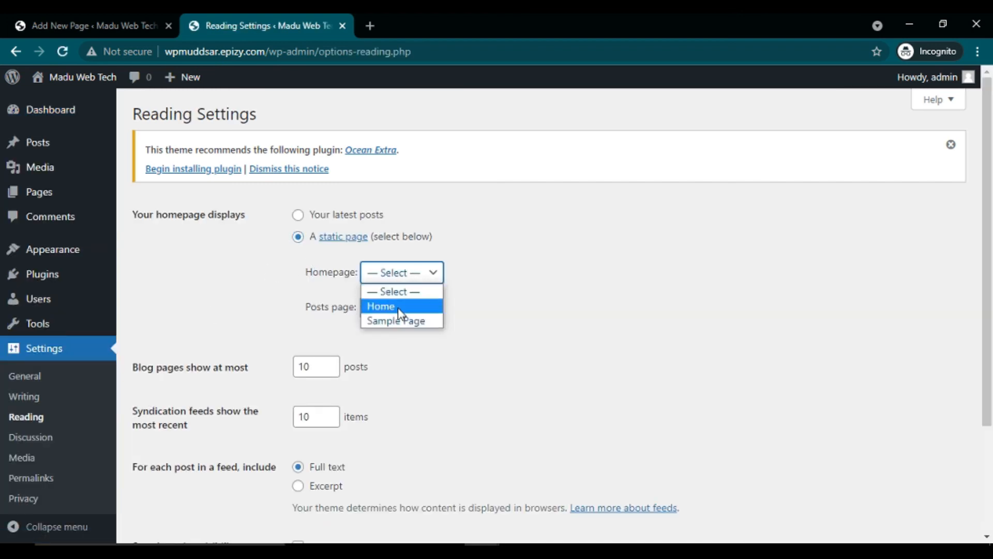
left_click(379, 309)
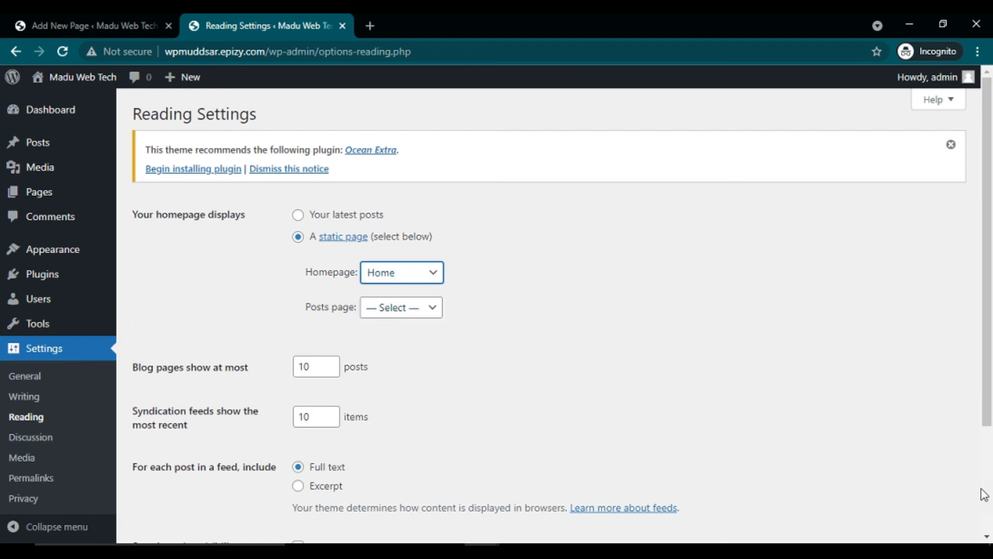
scroll(983, 494, "down", 3)
left_click(183, 475)
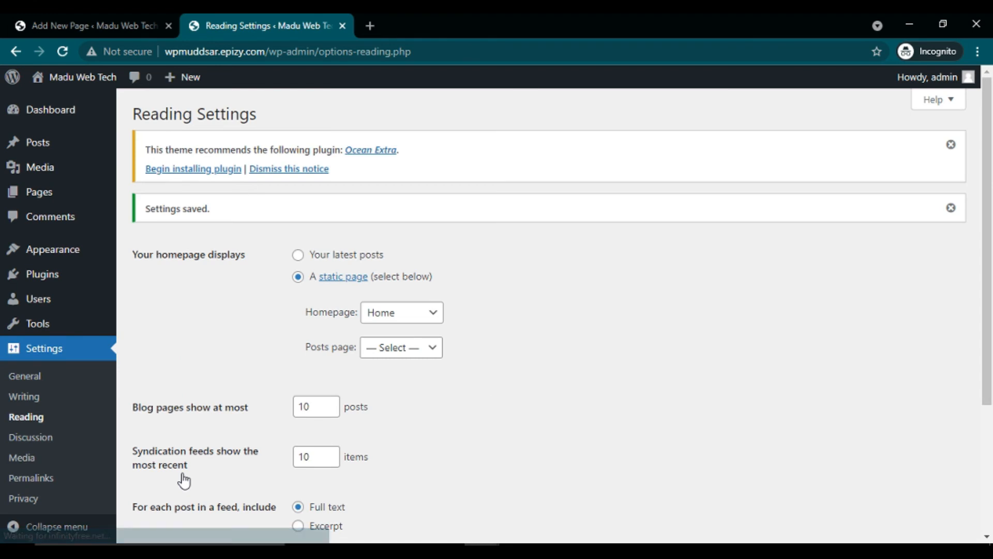
Step: Load the site's front page in a new browser tab by pasting its address
left_click(370, 25)
key("ctrl+v")
left_click(324, 79)
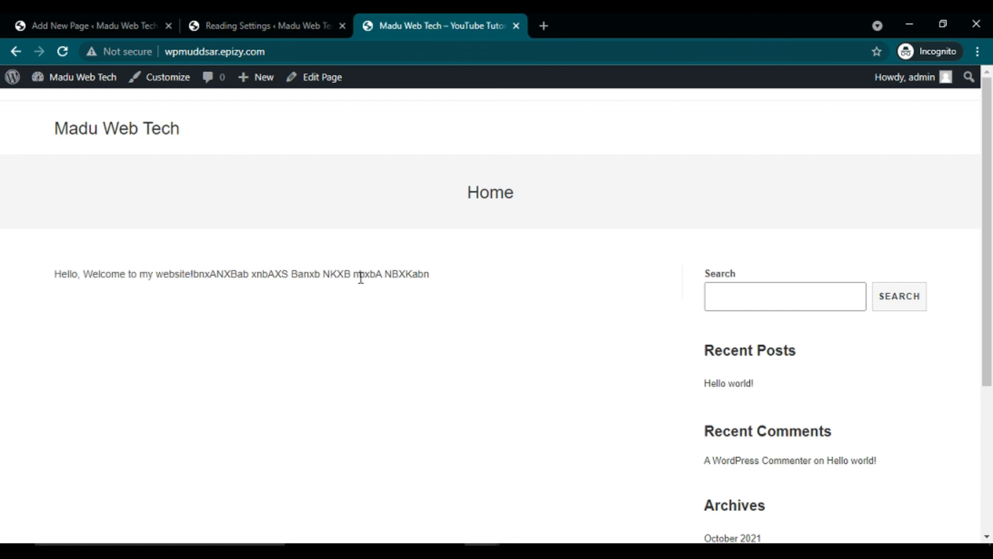
Step: Add a new paragraph with the author's name below the welcome text and update the Home page
left_click(72, 21)
left_click(474, 293)
key("BackSpace")
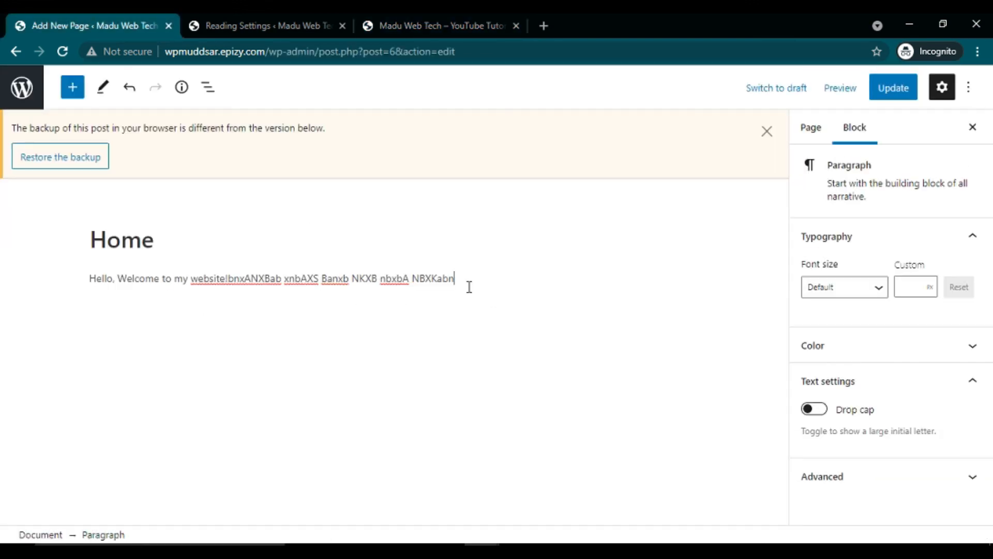
key("Return")
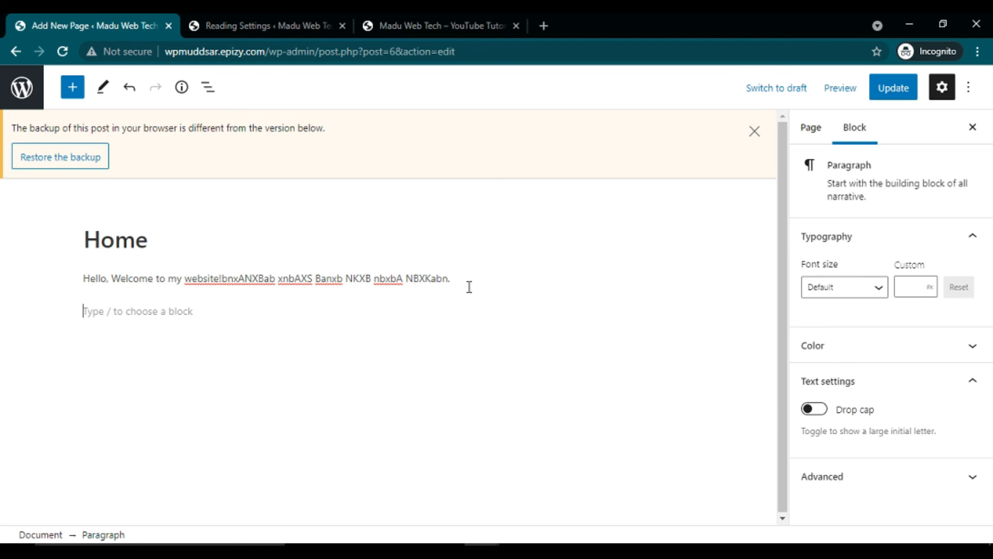
type("My Name")
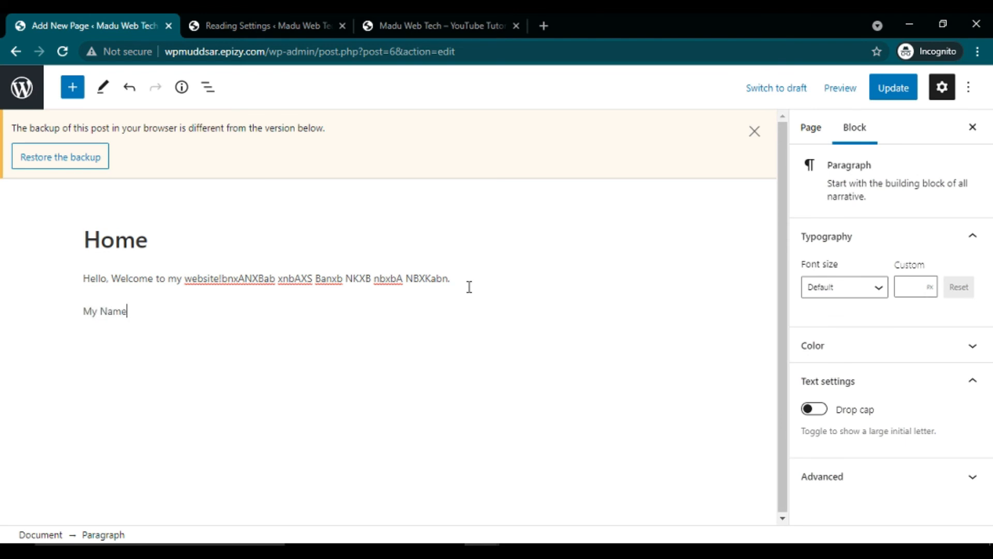
type(" is Muddsar Qayyum")
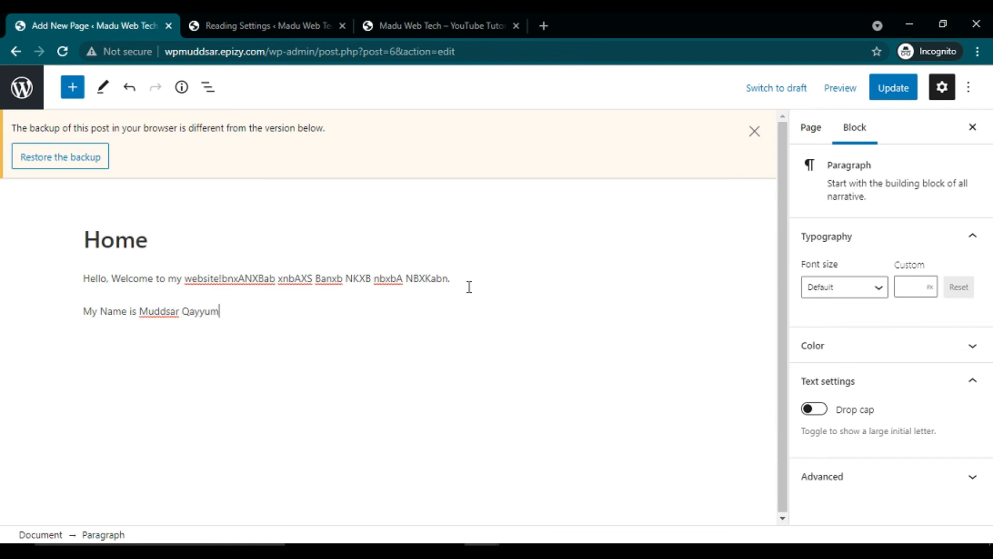
left_click(899, 93)
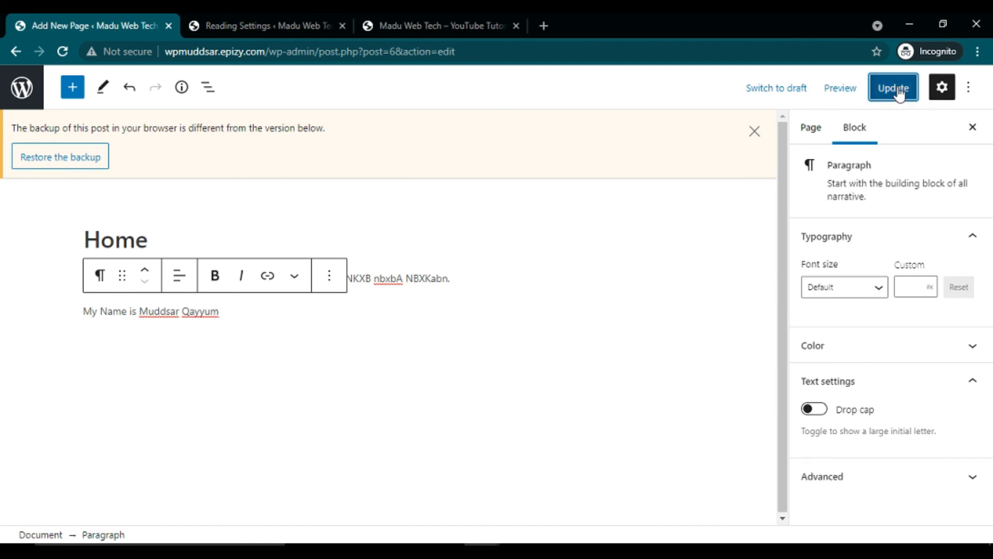
Step: Reload the front page to check the new line, then bring up the tutorial notes
left_click(376, 20)
left_click(62, 51)
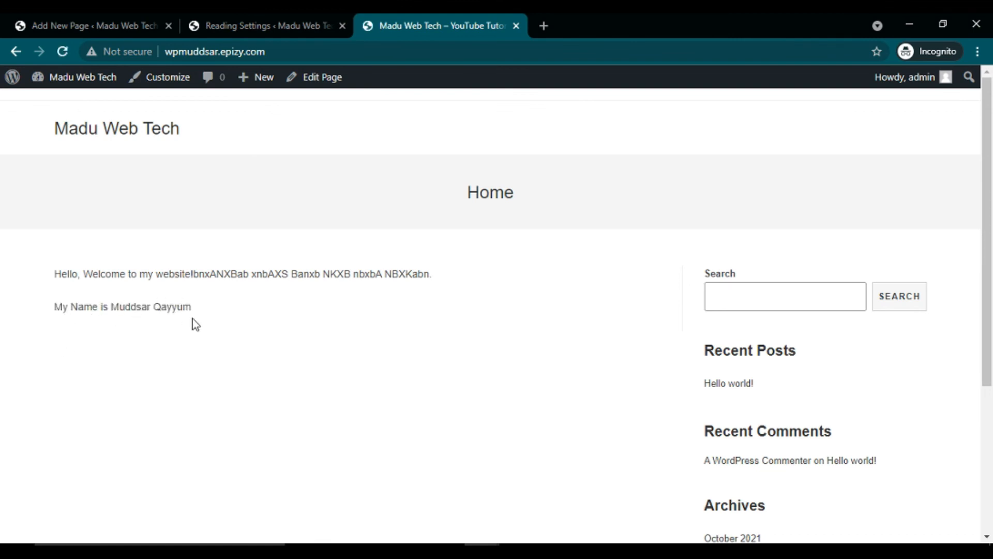
scroll(196, 324, "down", 4)
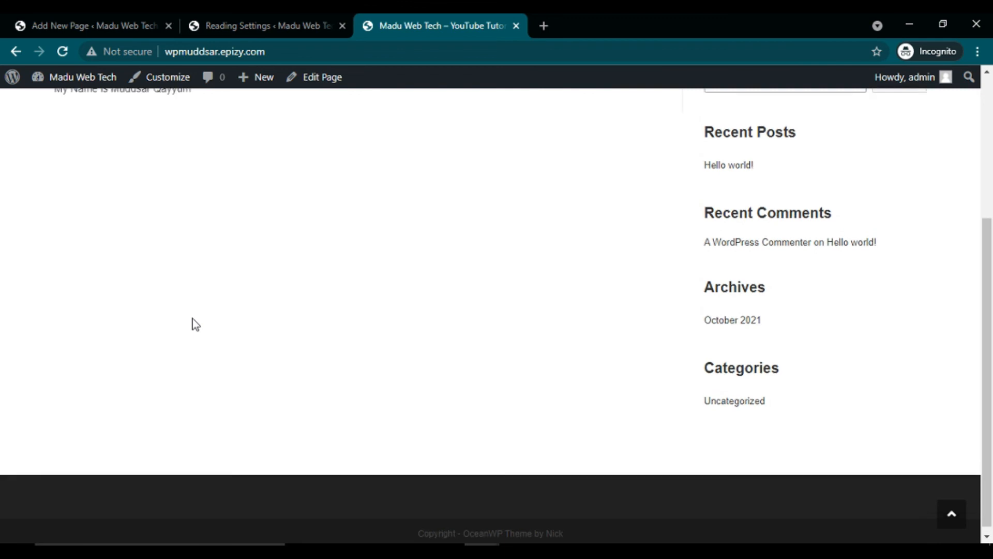
scroll(196, 325, "up", 4)
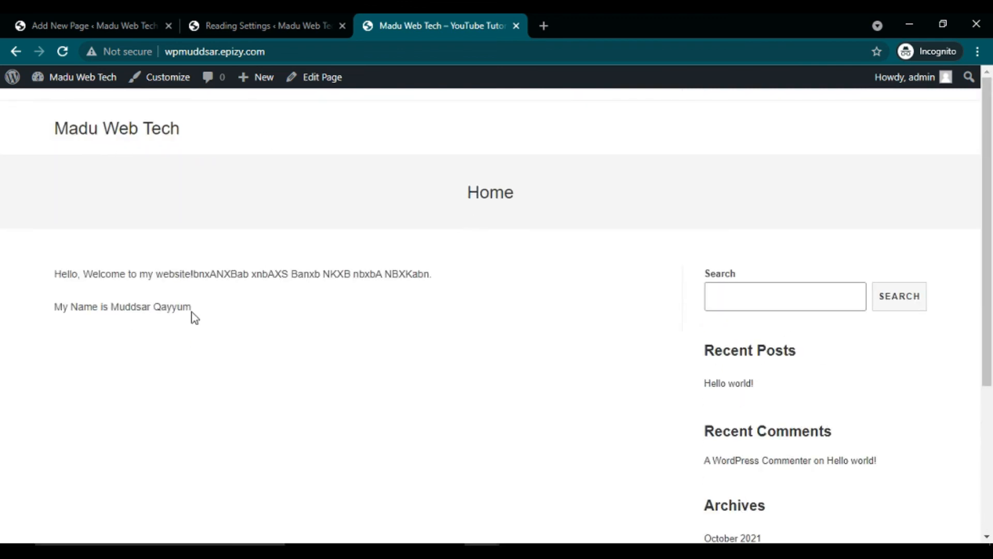
key("alt+Tab")
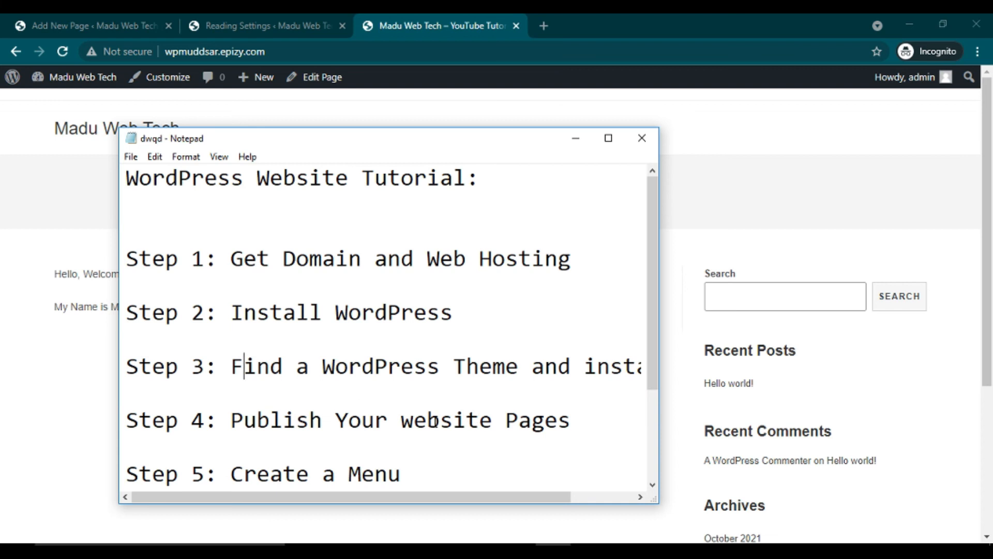
left_click(361, 473)
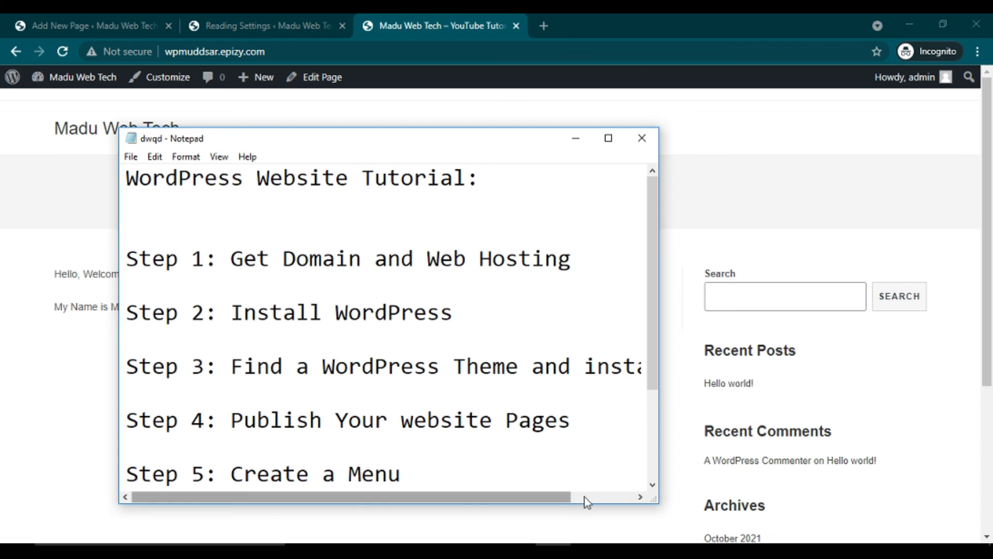
left_click(652, 485)
left_click(652, 485)
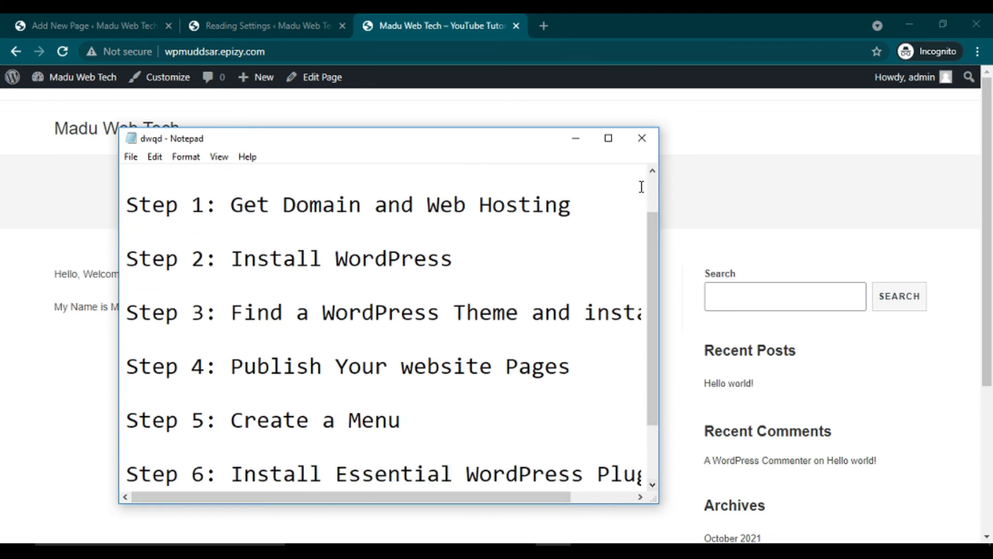
left_click(575, 139)
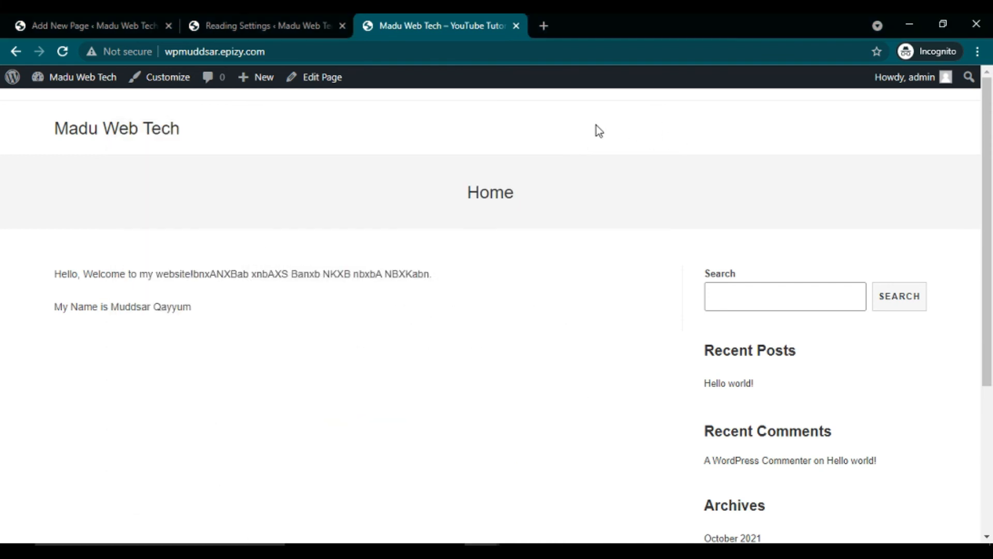
Step: Create a menu named 'menu' assigned to the Main display location
left_click(249, 21)
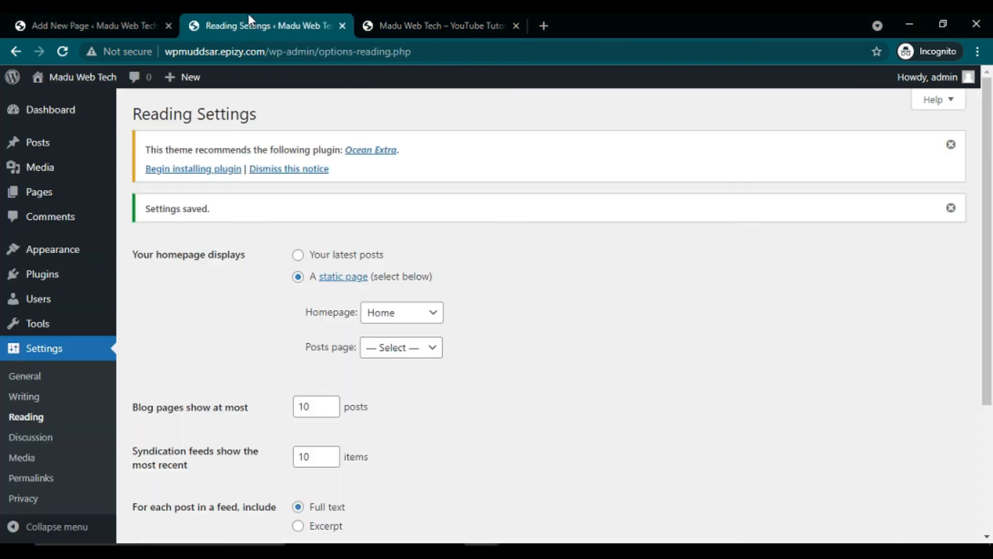
mouse_move(91, 254)
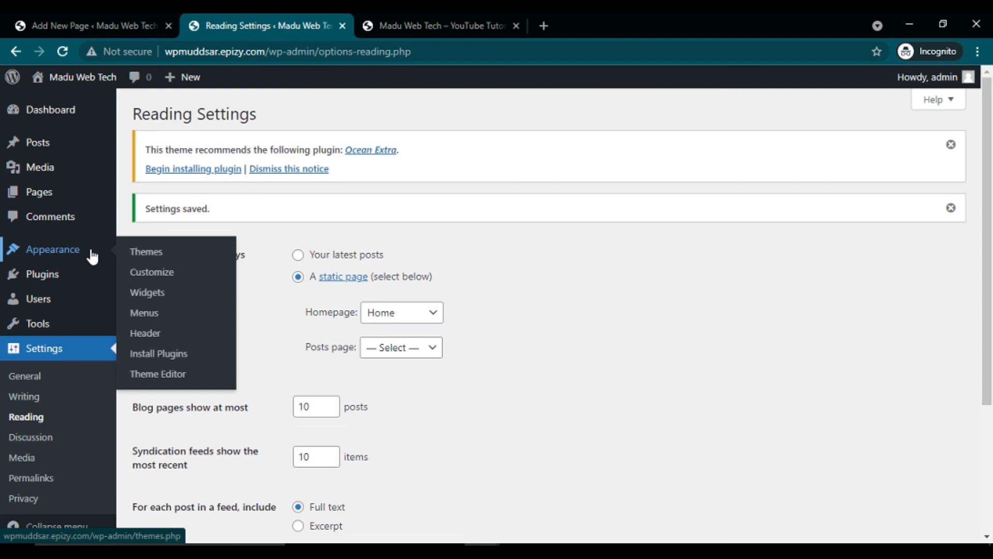
left_click(146, 315)
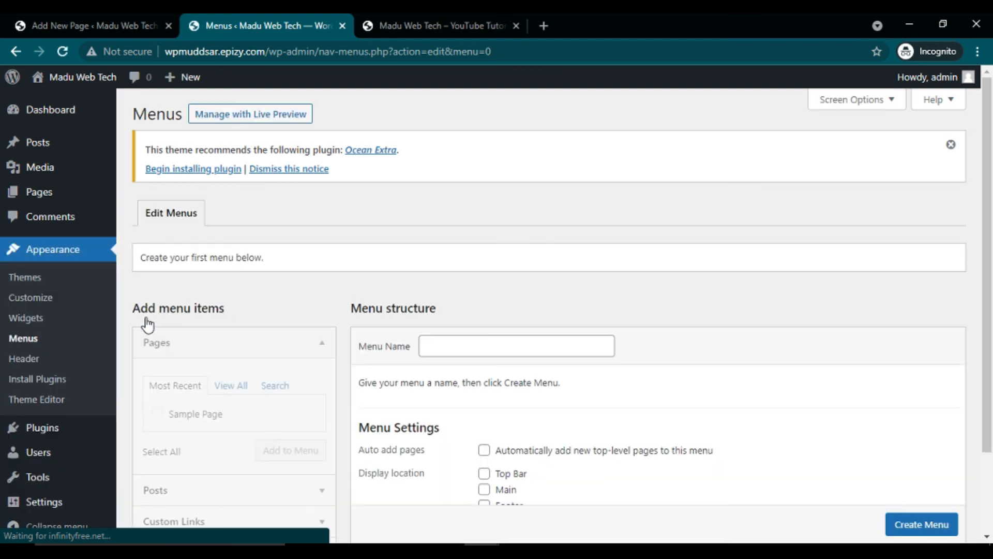
left_click(450, 351)
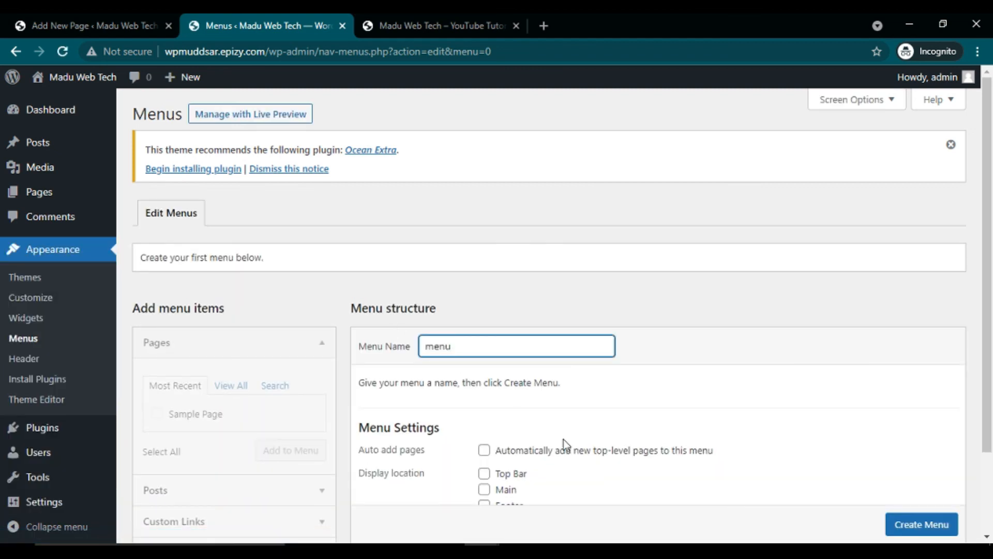
left_click(987, 537)
left_click(987, 536)
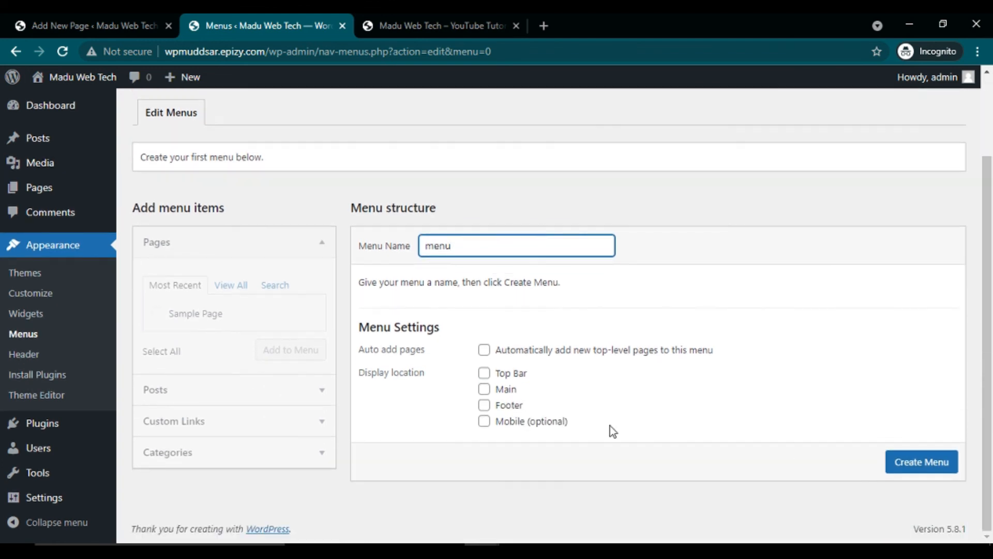
left_click(484, 389)
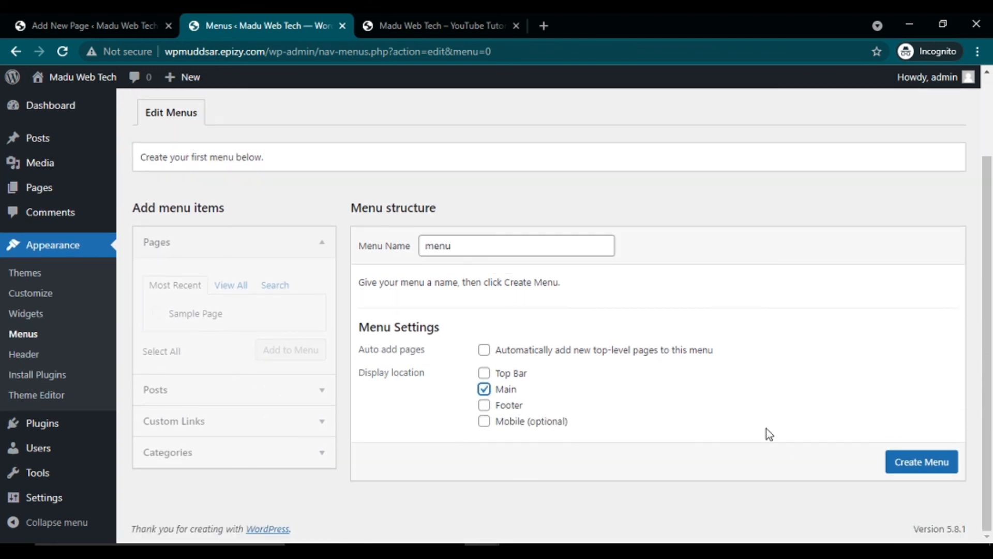
left_click(930, 471)
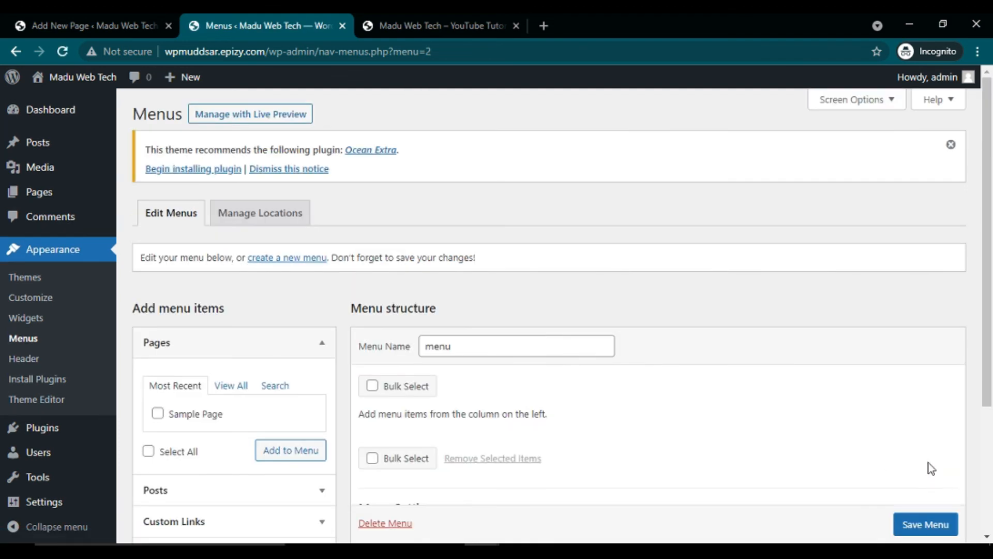
Step: Add the Home page to the menu and save it
scroll(988, 538, "down", 3)
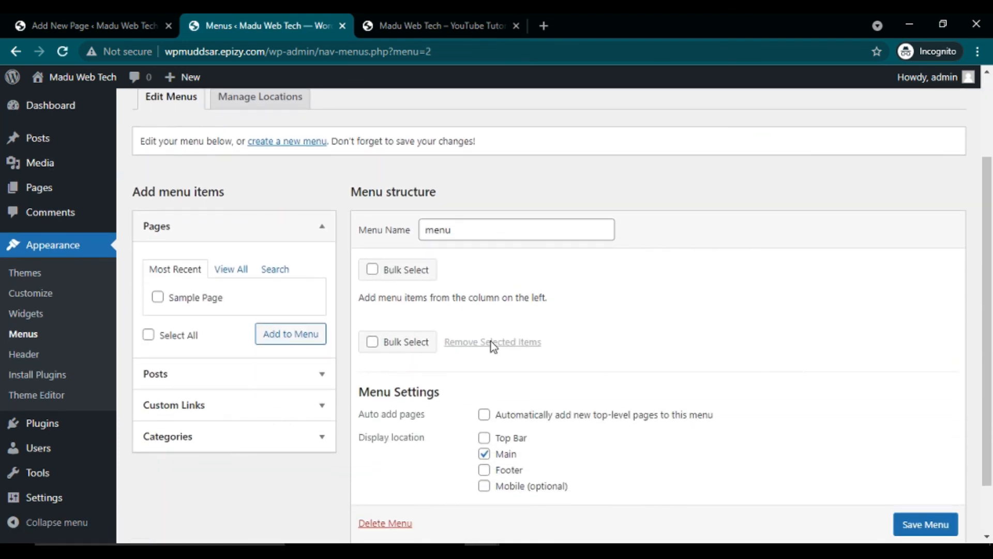
left_click(237, 273)
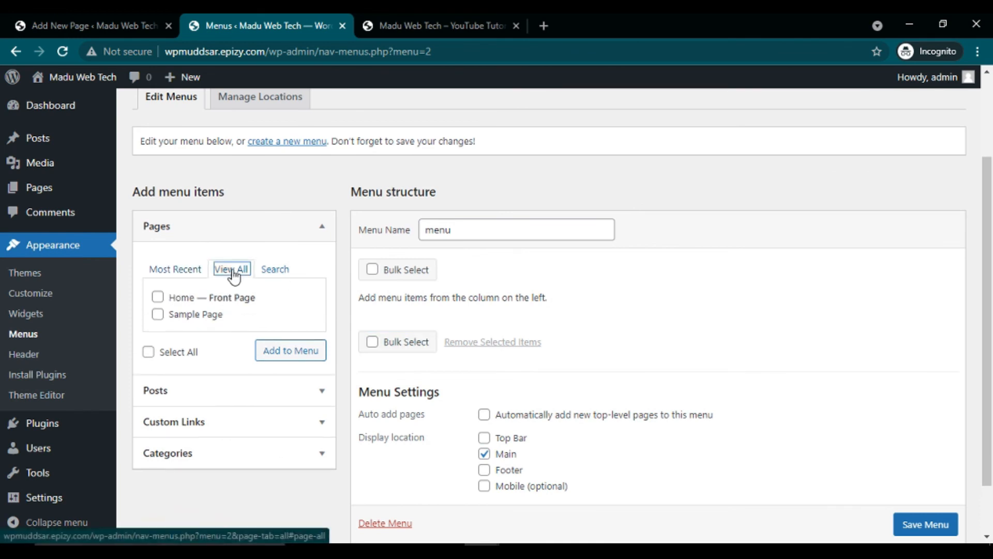
left_click(162, 299)
left_click(290, 353)
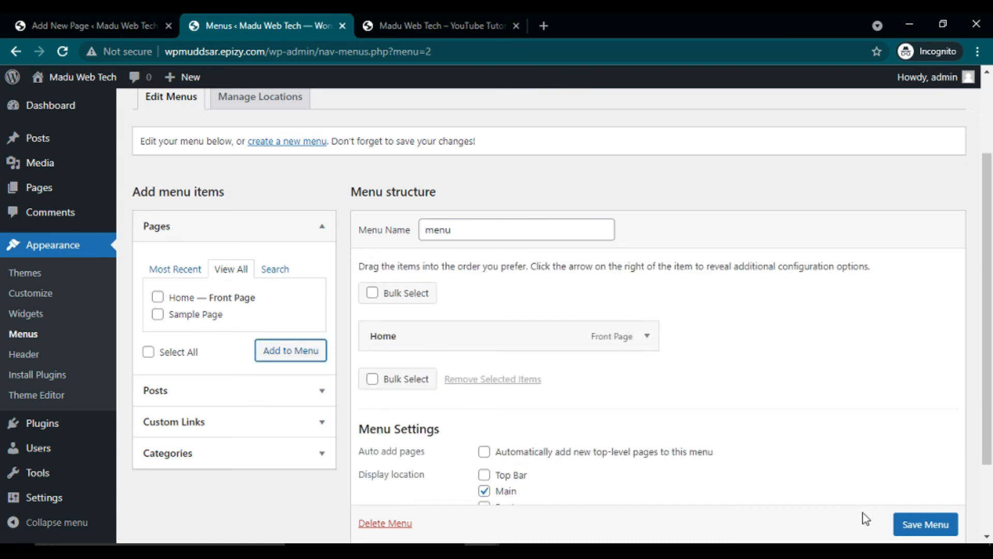
left_click(910, 528)
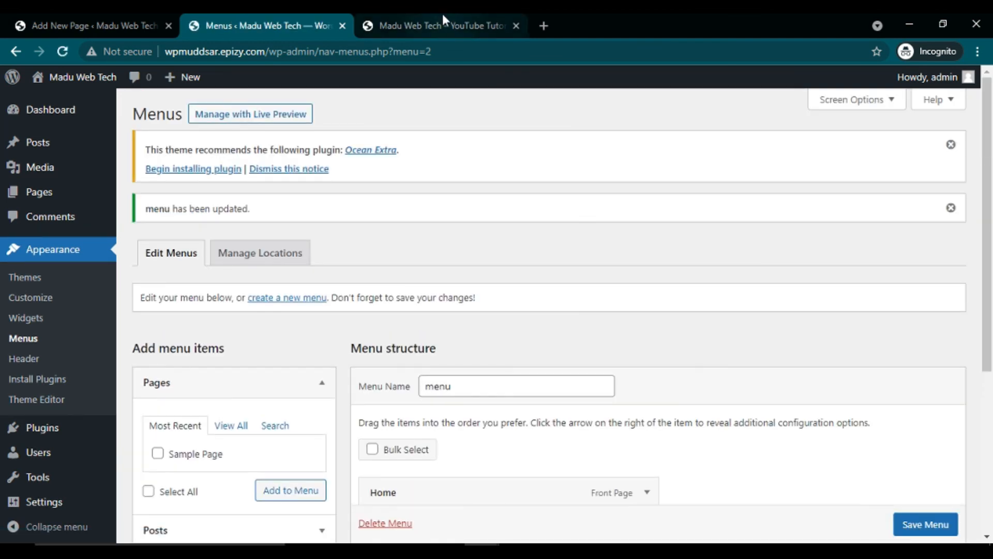
Step: Reload the live site to see the Home menu link, then return to the admin Pages list
left_click(450, 26)
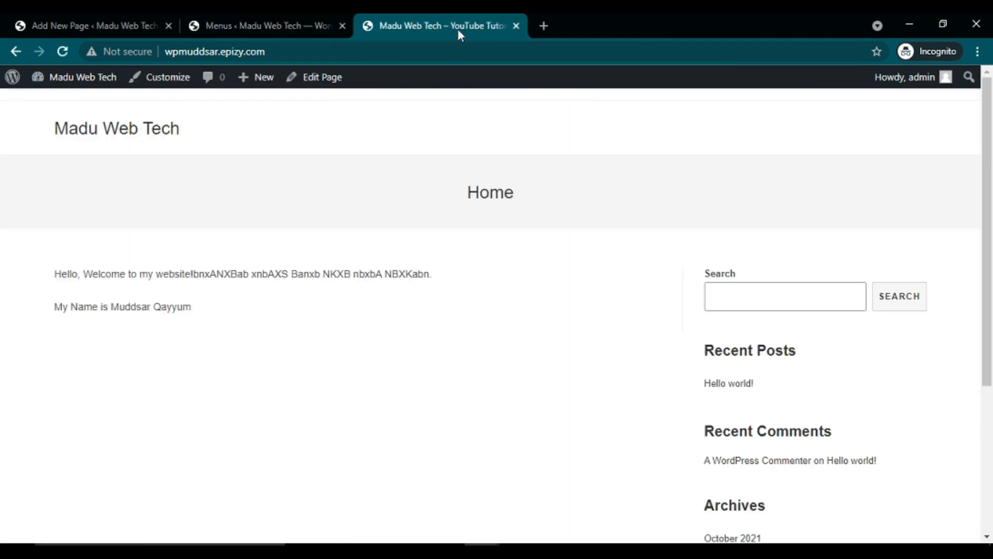
left_click(63, 51)
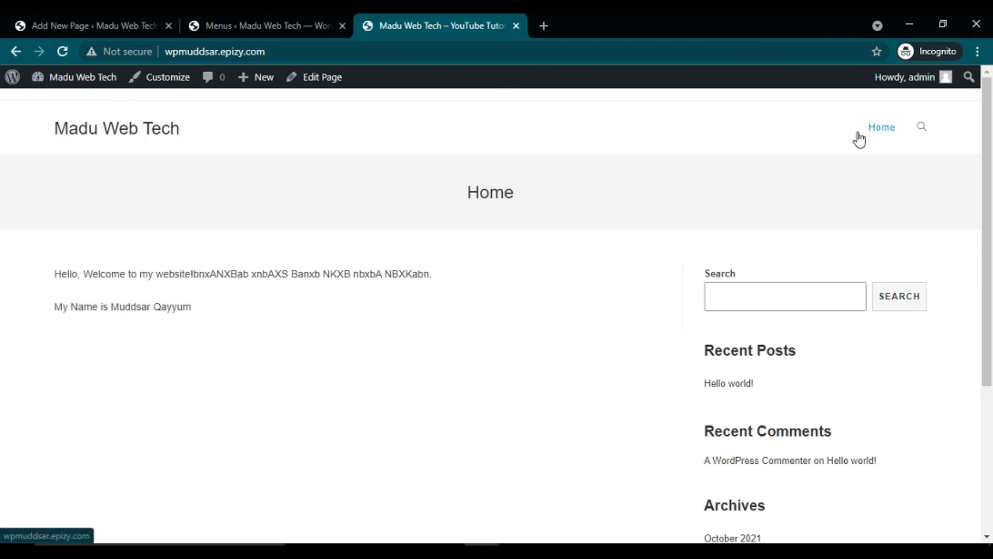
left_click(115, 16)
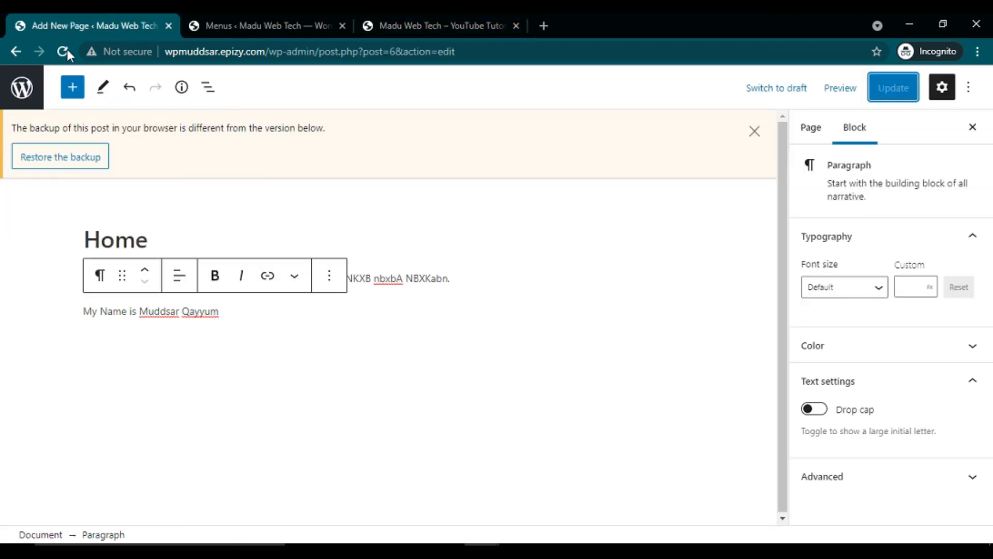
left_click(20, 52)
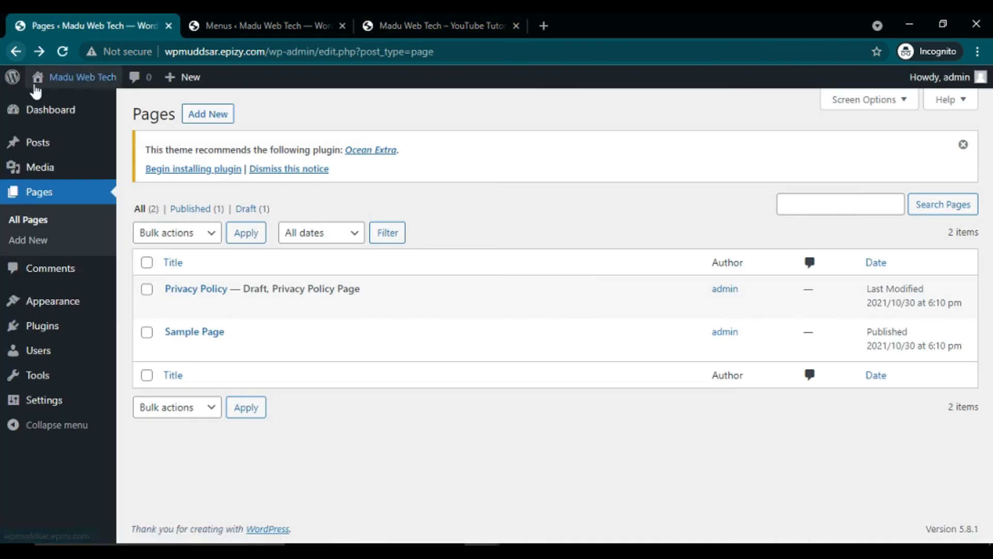
Step: Create and publish a new page titled 'About'
left_click(35, 248)
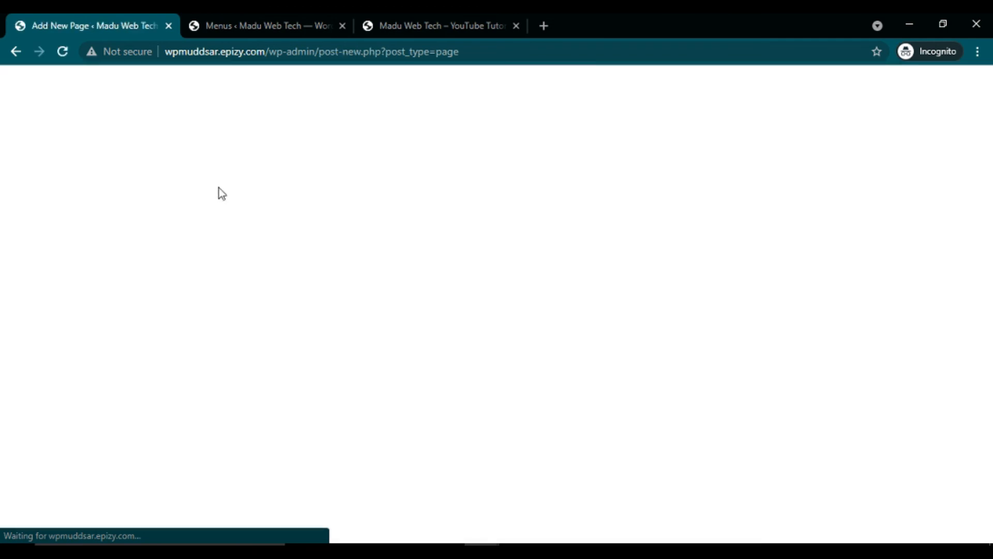
type("Co")
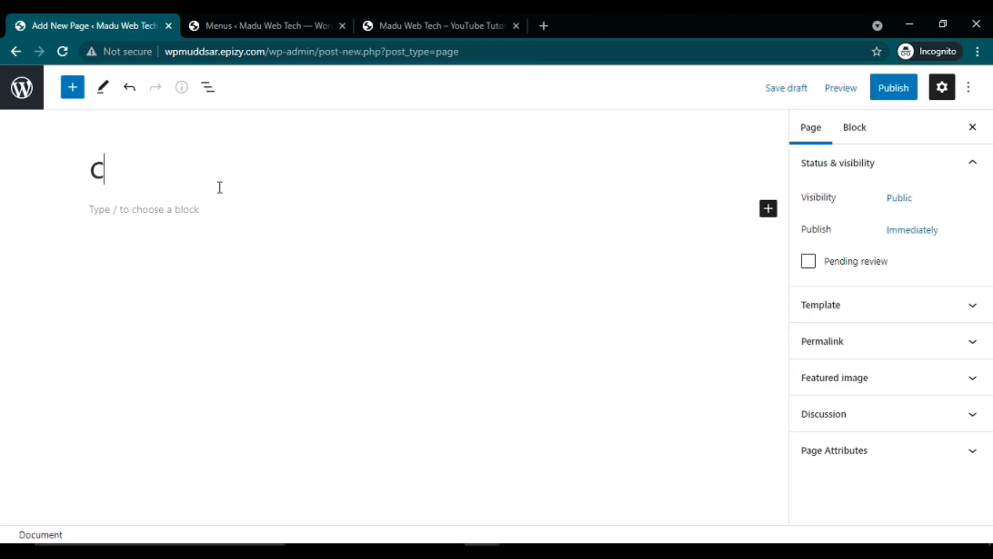
key("BackSpace")
key("BackSpace")
type("About")
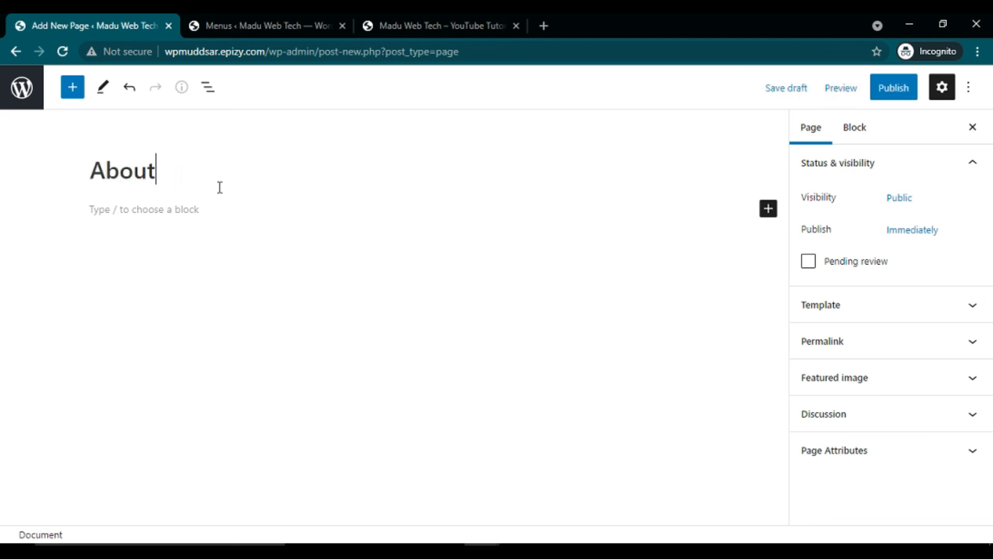
left_click(895, 89)
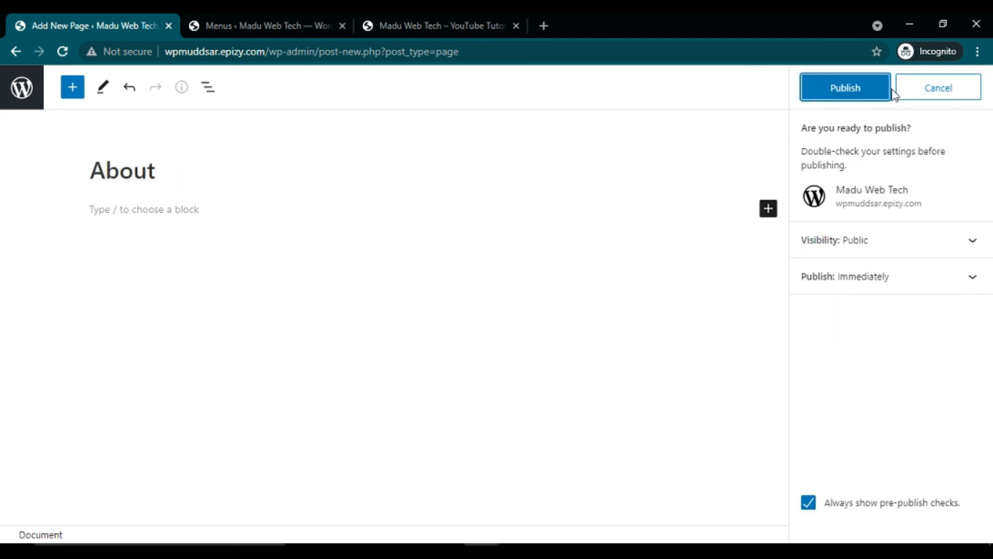
left_click(853, 98)
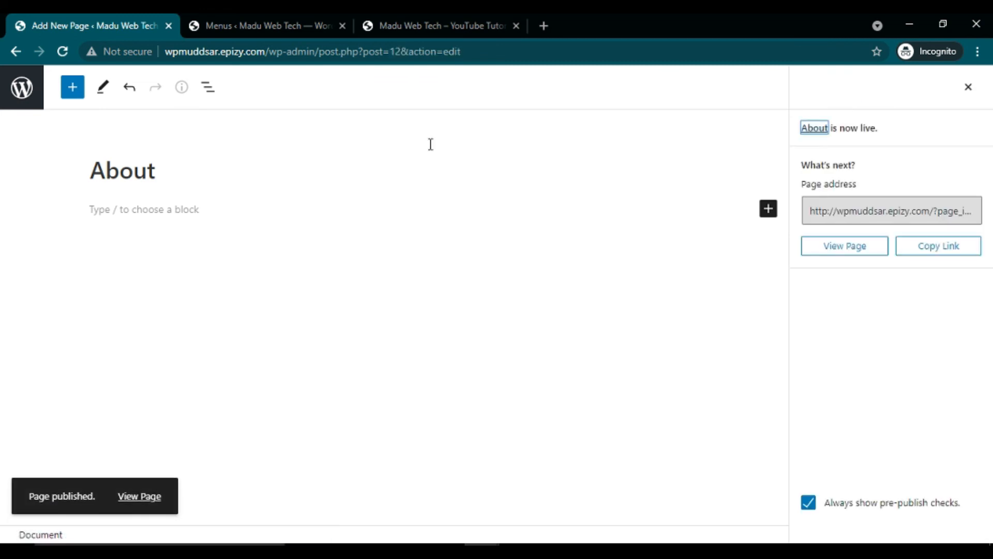
left_click(447, 21)
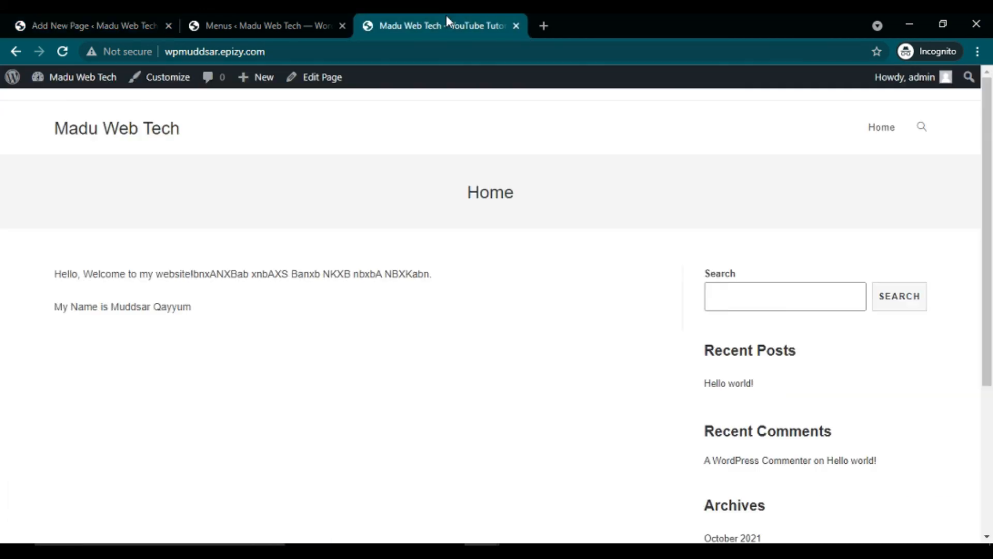
Step: Add the About page to the menu after Home and save the menu again
left_click(306, 14)
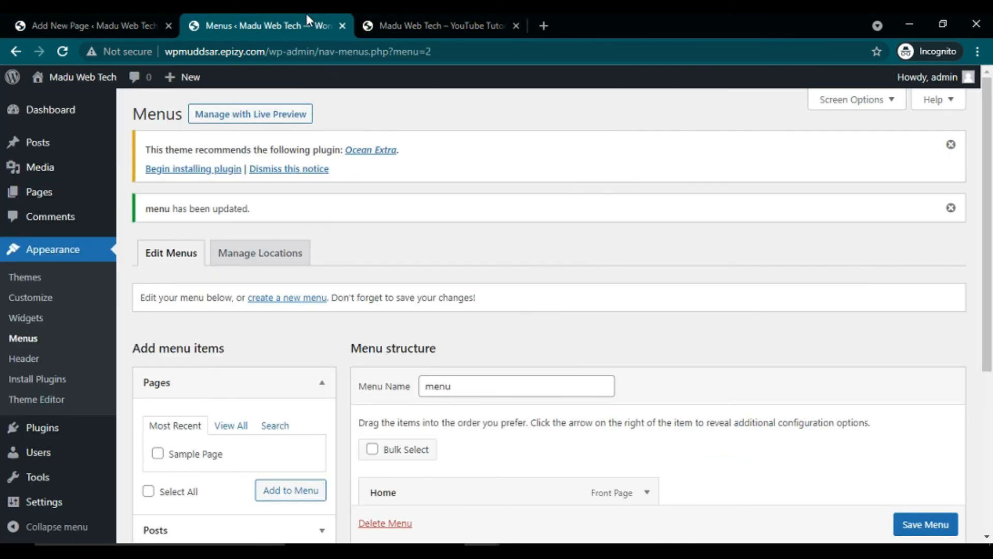
left_click(231, 428)
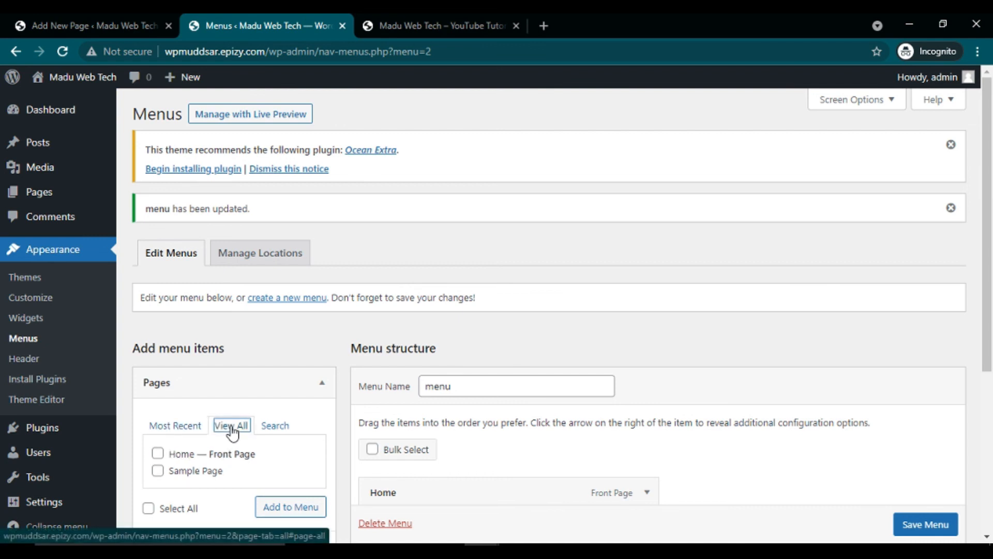
left_click(59, 54)
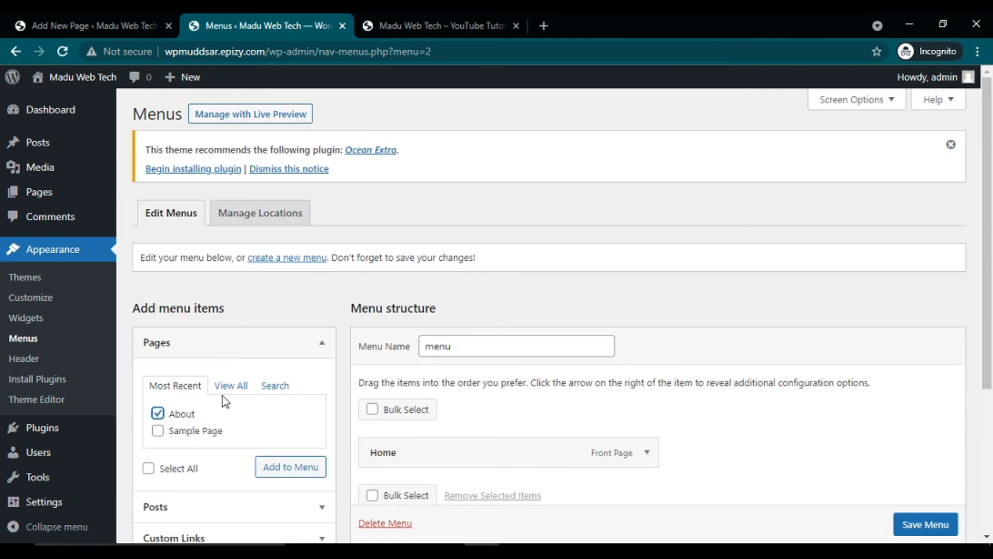
left_click(235, 389)
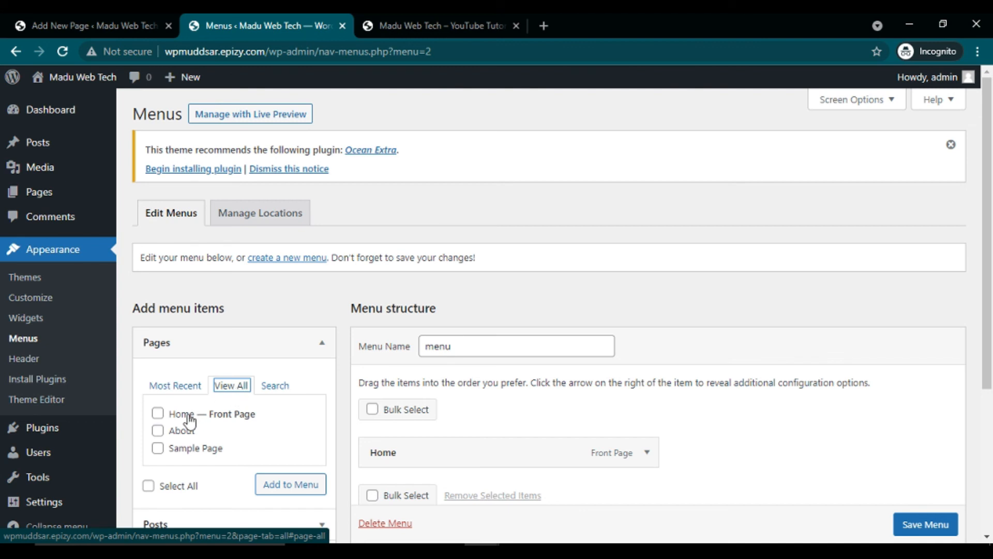
left_click(158, 431)
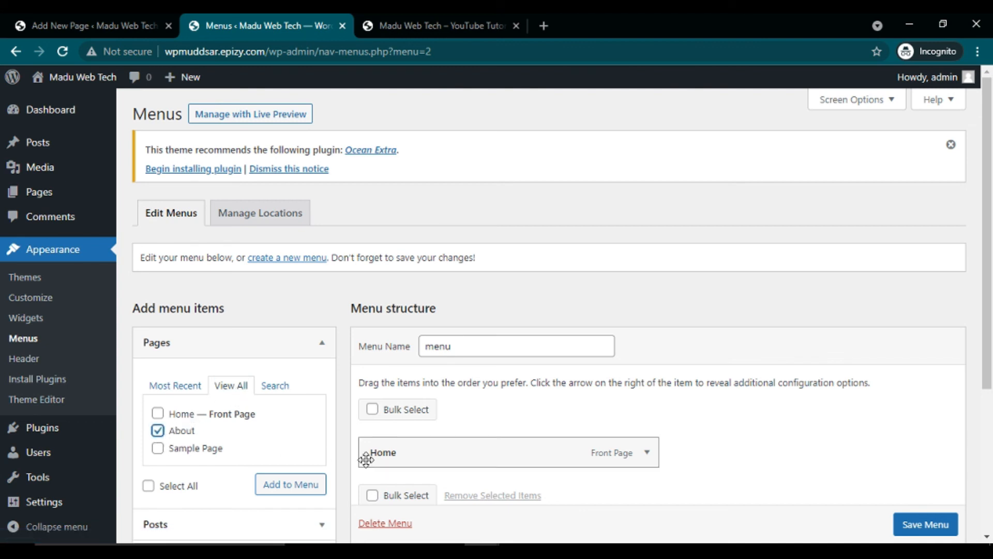
left_click(301, 486)
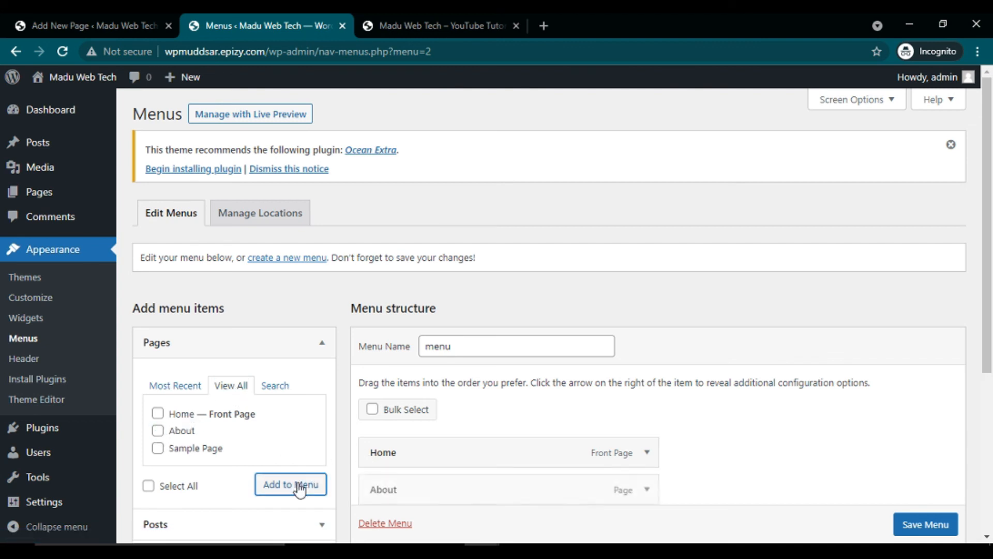
left_click(921, 525)
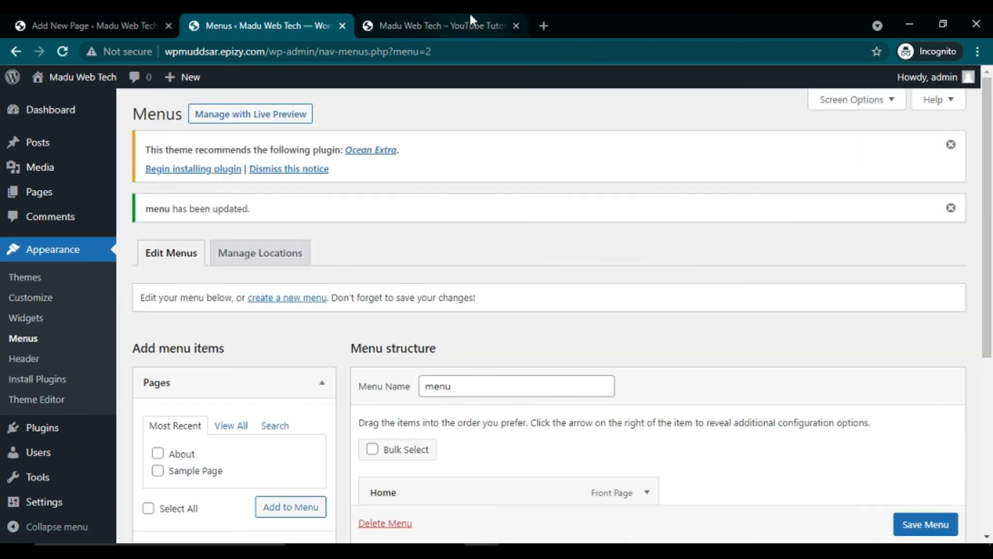
left_click(472, 22)
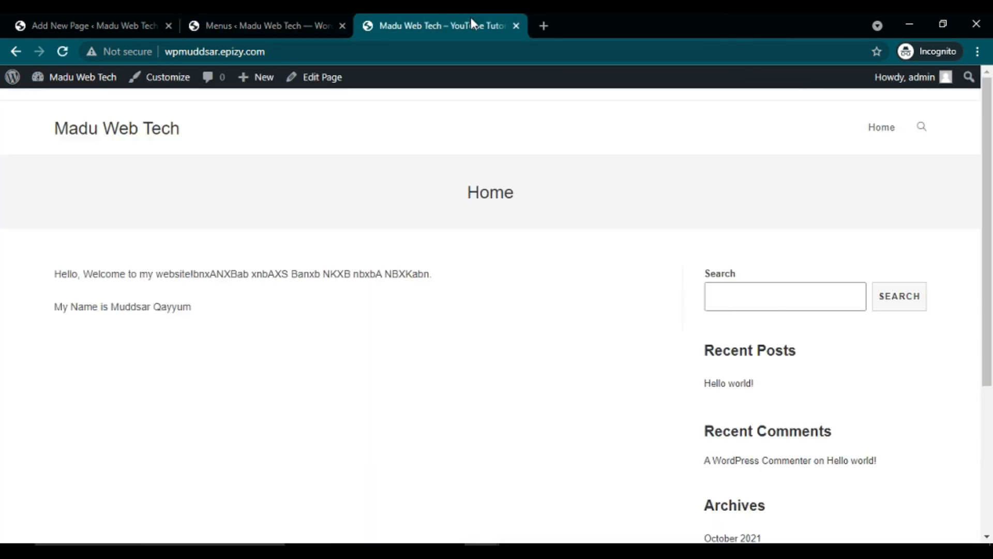
Step: Reload the site and visit its About and Home header links, then return to the About editor
left_click(62, 52)
left_click(881, 135)
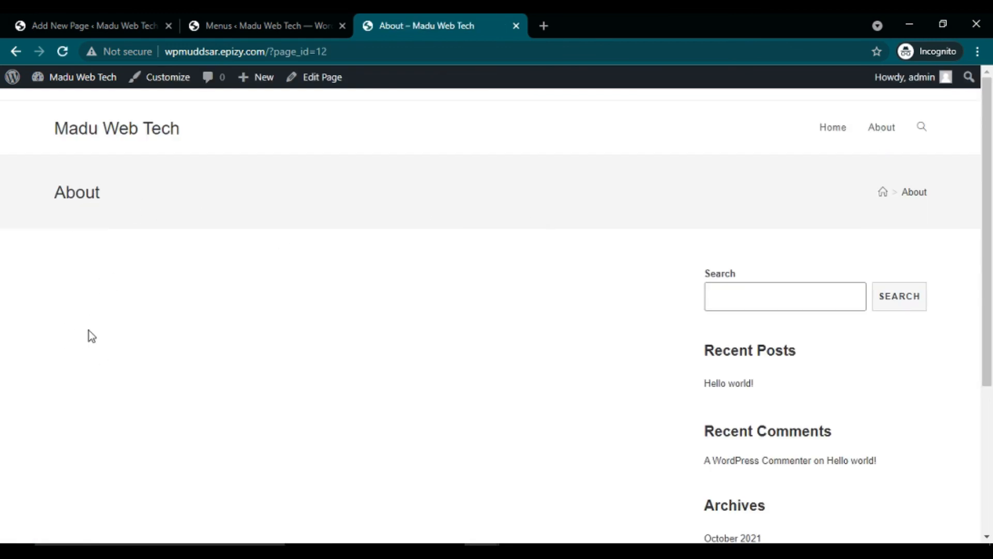
left_click(840, 133)
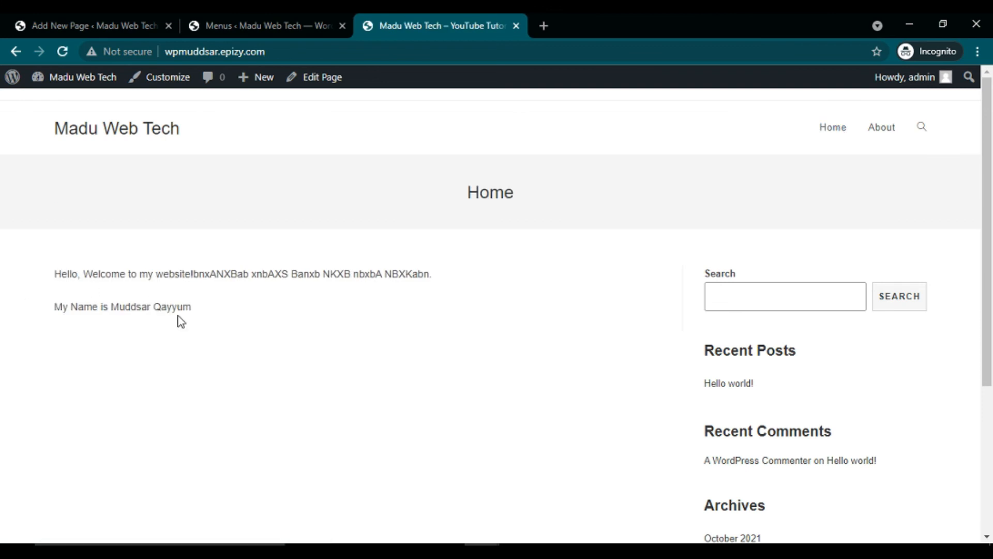
left_click(120, 12)
Step: Add a 'Country: USA' heading to the About page and start a paragraph beneath it
left_click(180, 217)
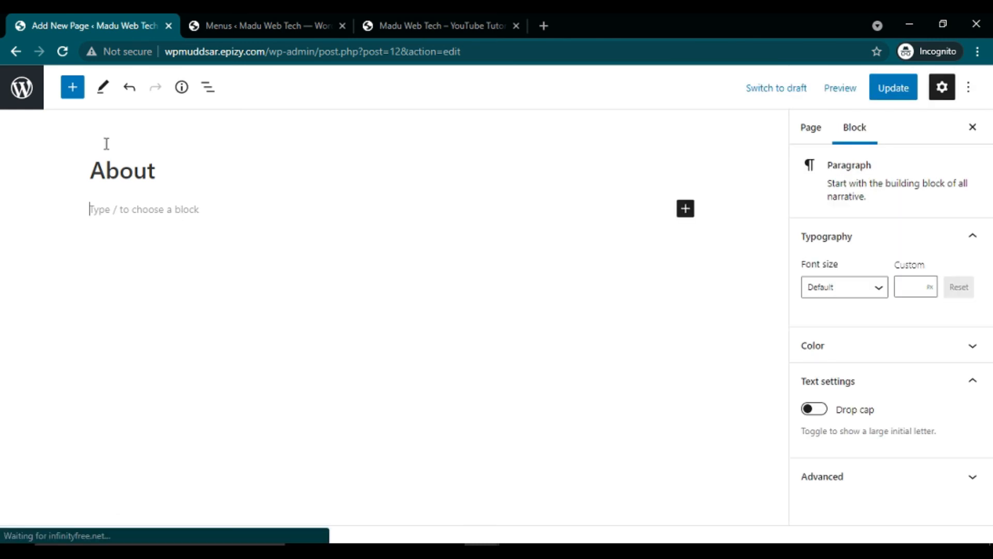
left_click(684, 209)
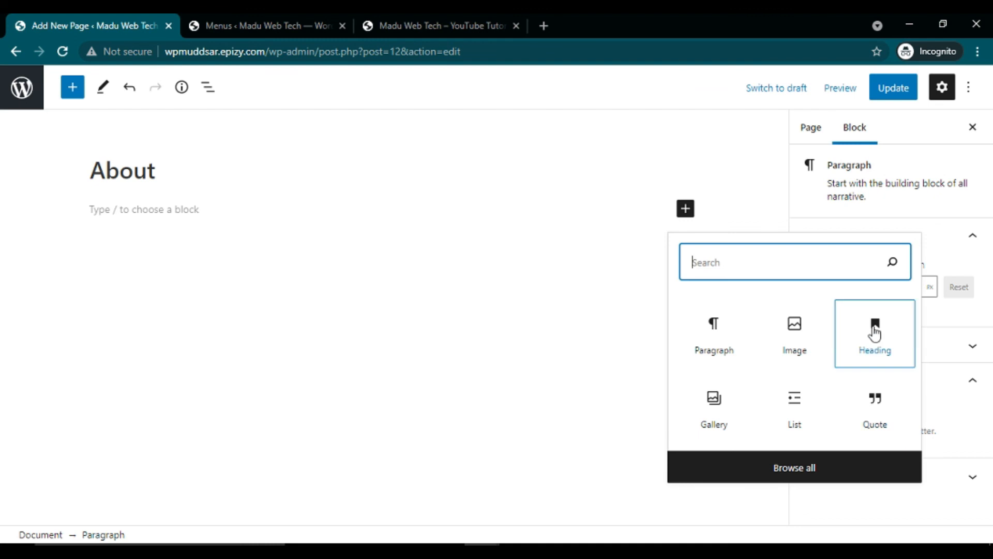
left_click(876, 332)
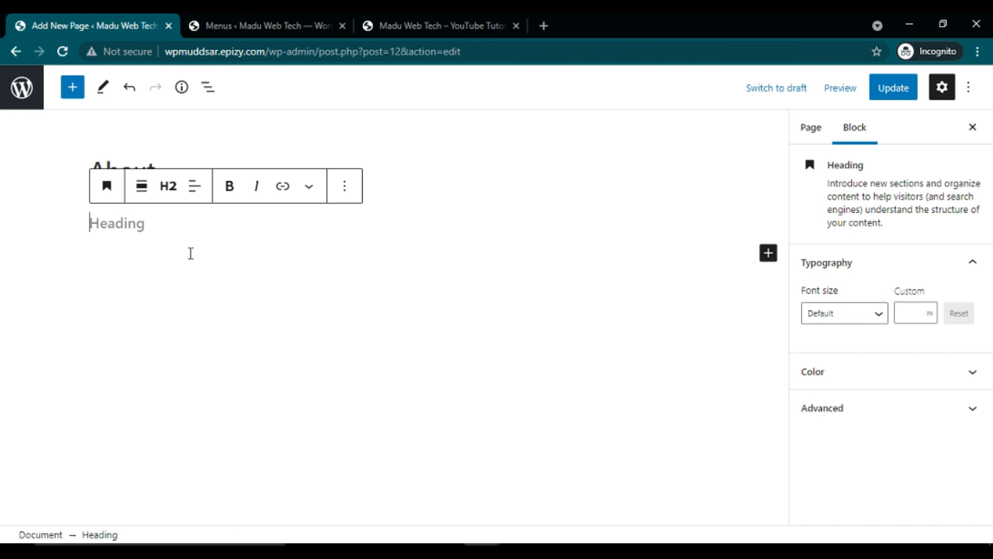
type("A")
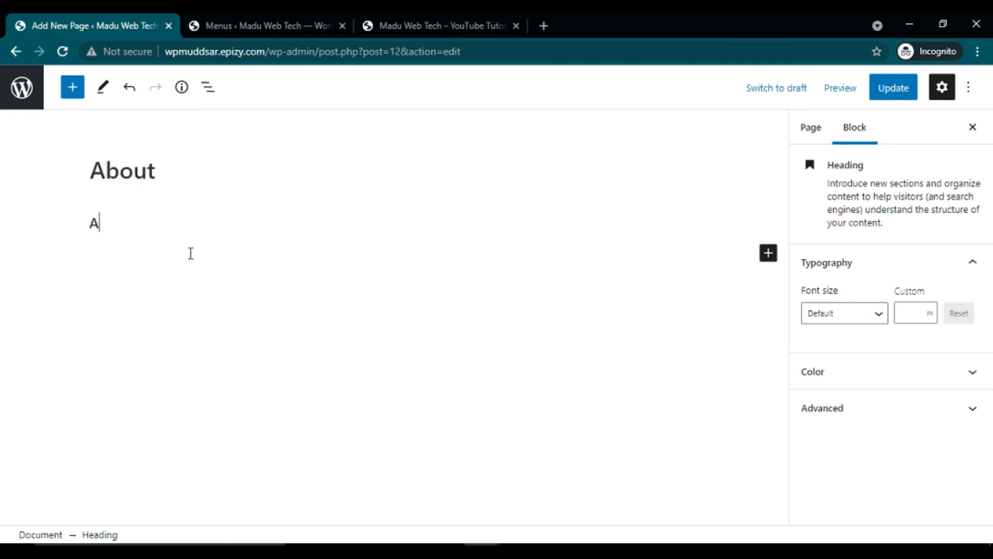
type("bba")
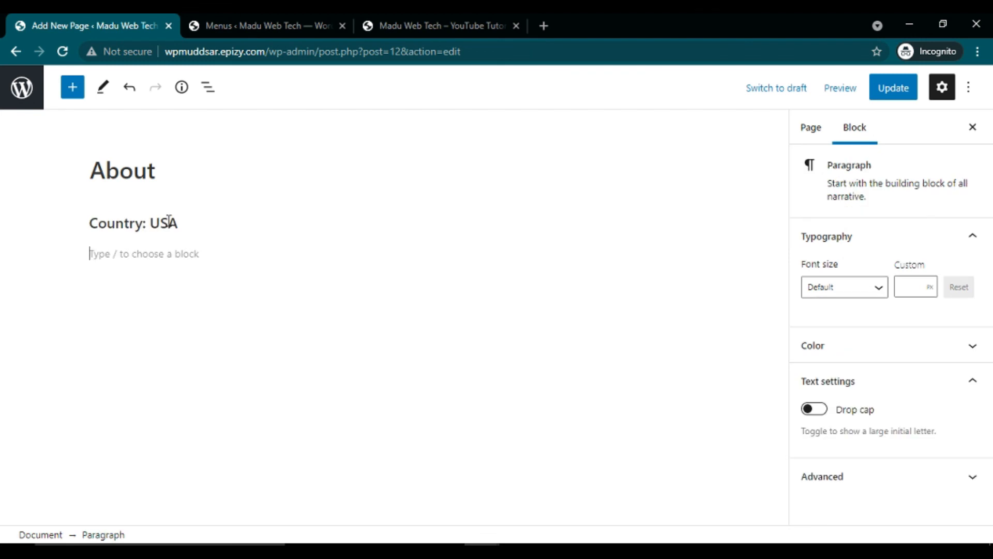
type("c")
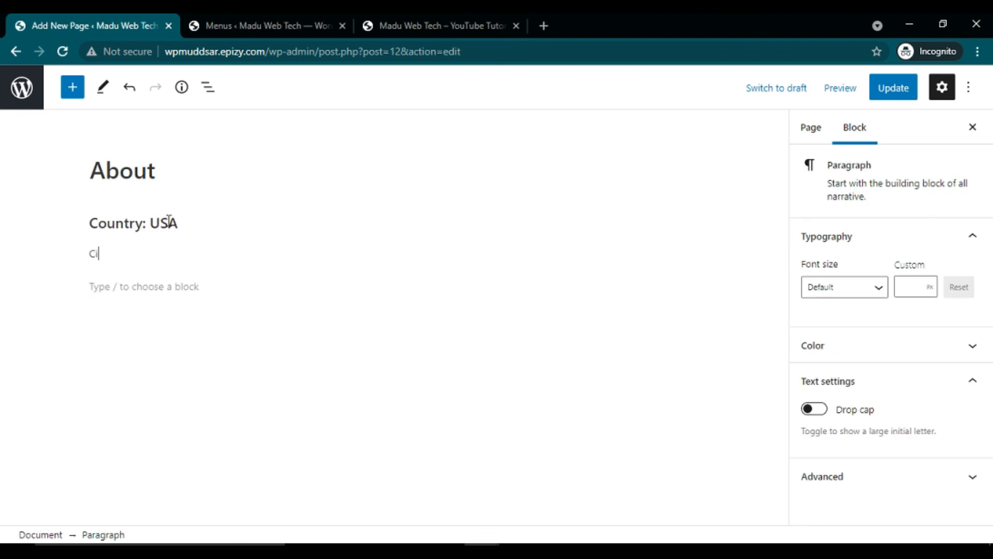
left_click(117, 223)
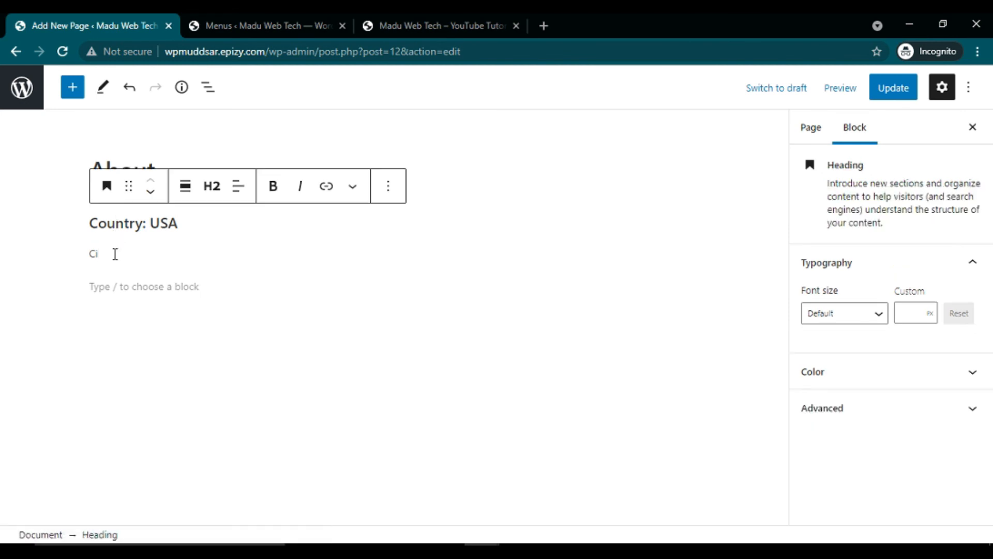
left_click(116, 254)
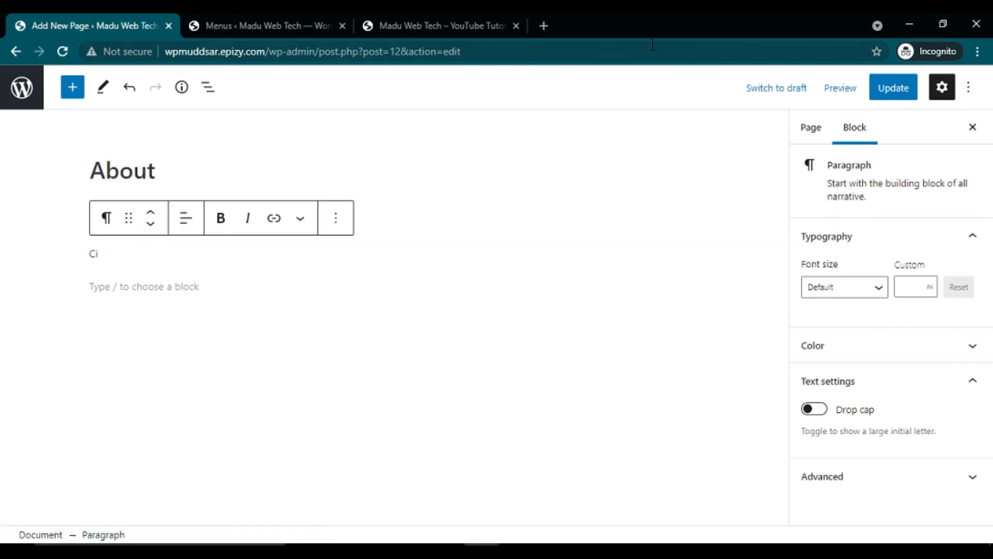
left_click(381, 22)
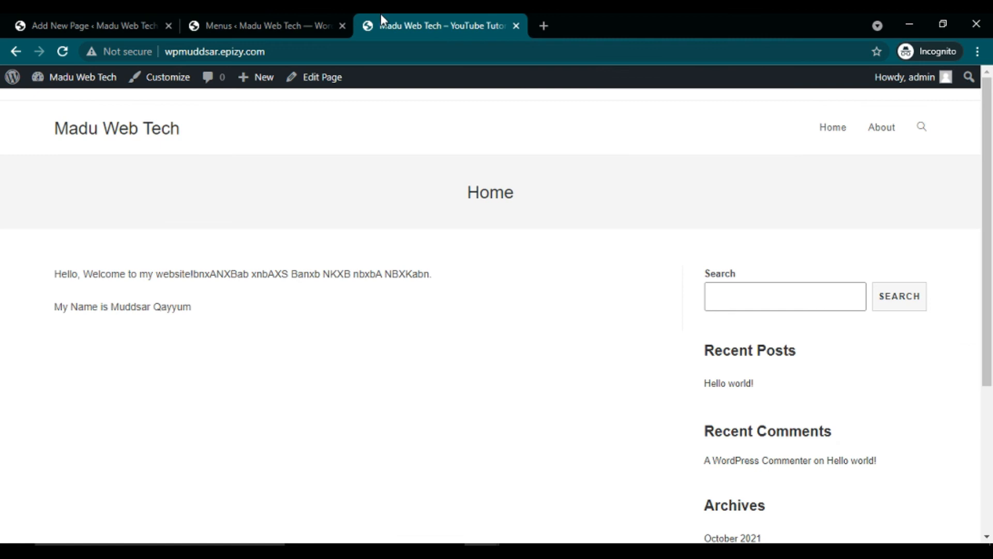
Step: Go from Installed Plugins to Add New and browse the featured plugins list
left_click(259, 20)
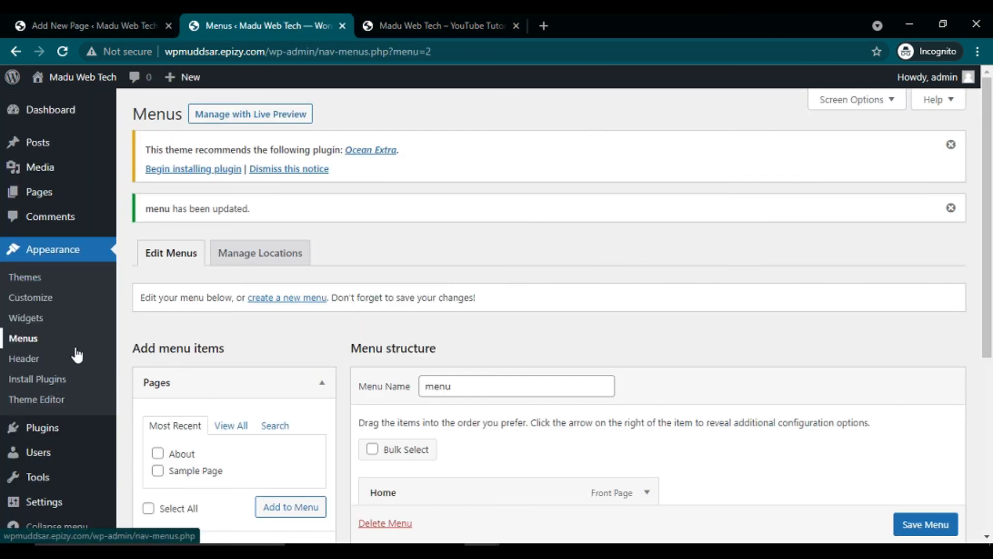
mouse_move(47, 431)
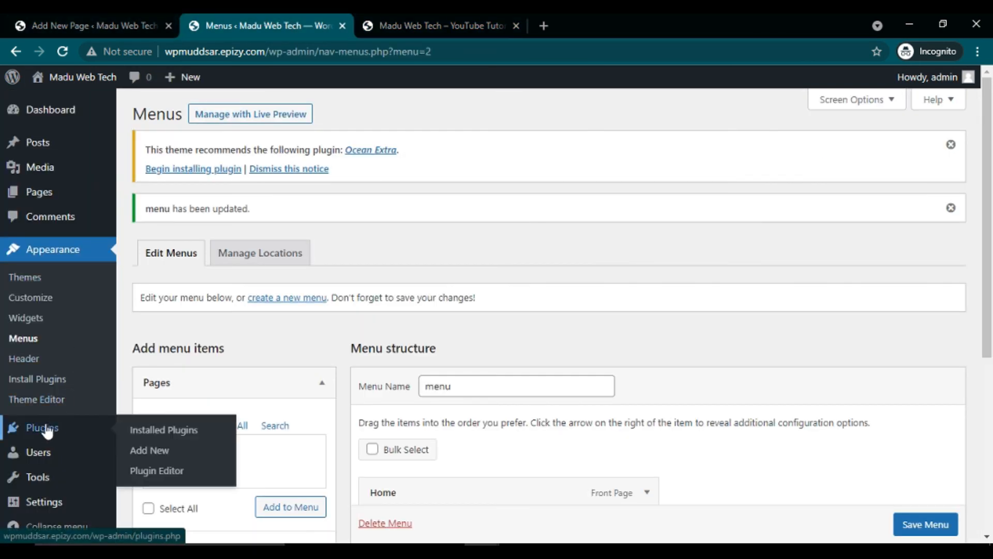
left_click(168, 437)
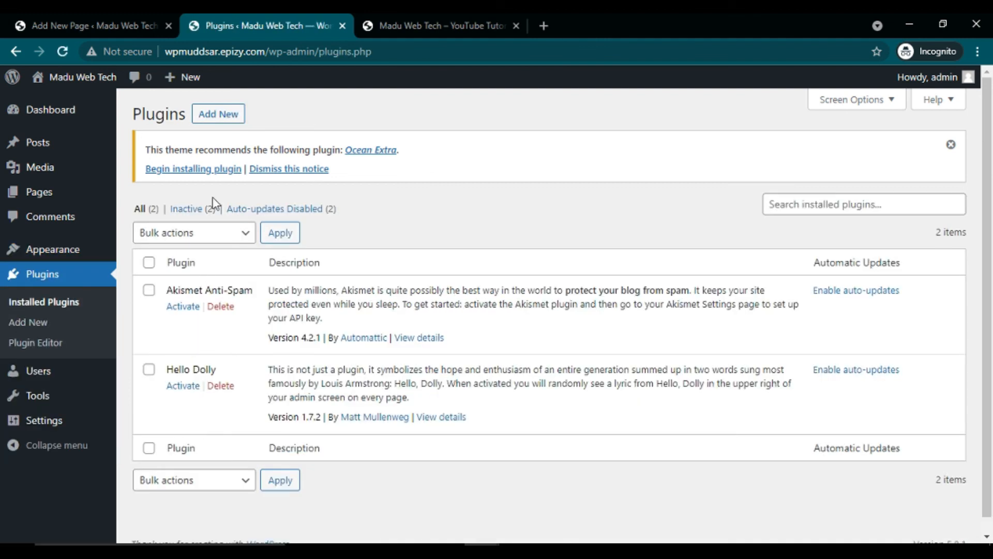
left_click(226, 122)
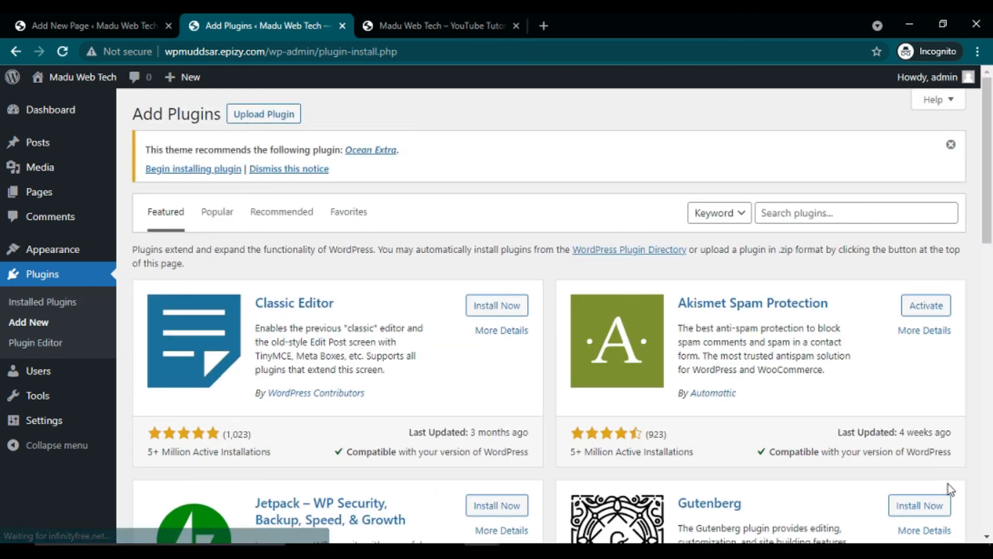
scroll(988, 535, "down", 6)
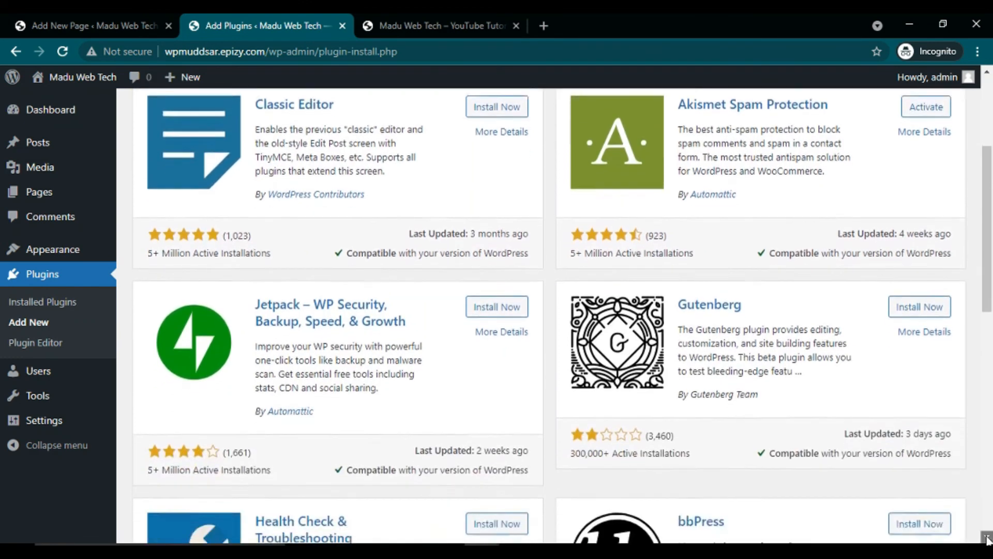
scroll(987, 538, "down", 3)
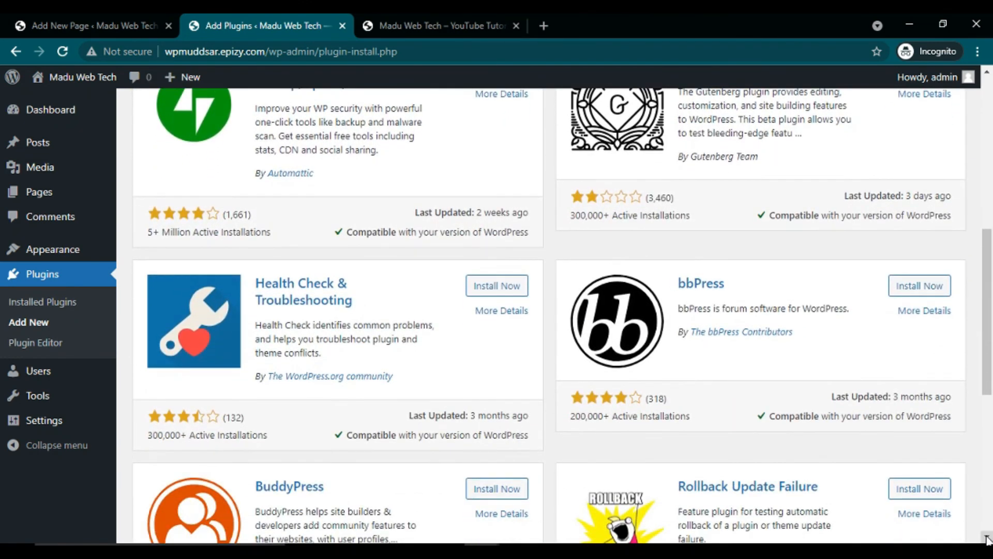